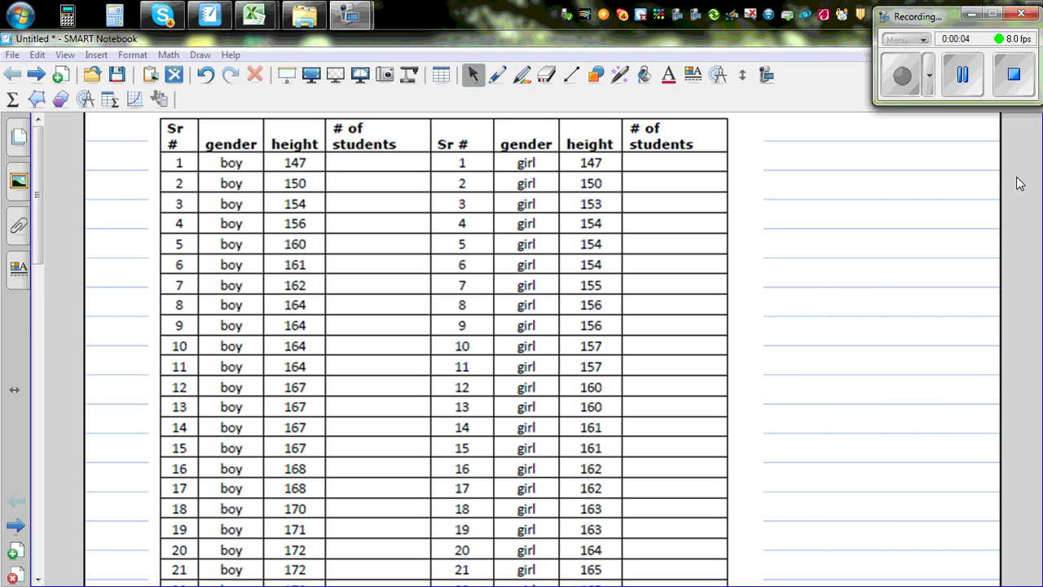
Shift the table slightly left and handwrite dark green notes beside it: boxed "Mean" and "Median", "Range = HV - LV", and boxed "Dot plot"
mouse_move(38, 246)
mouse_down()
mouse_move(40, 326)
mouse_move(42, 247)
mouse_up()
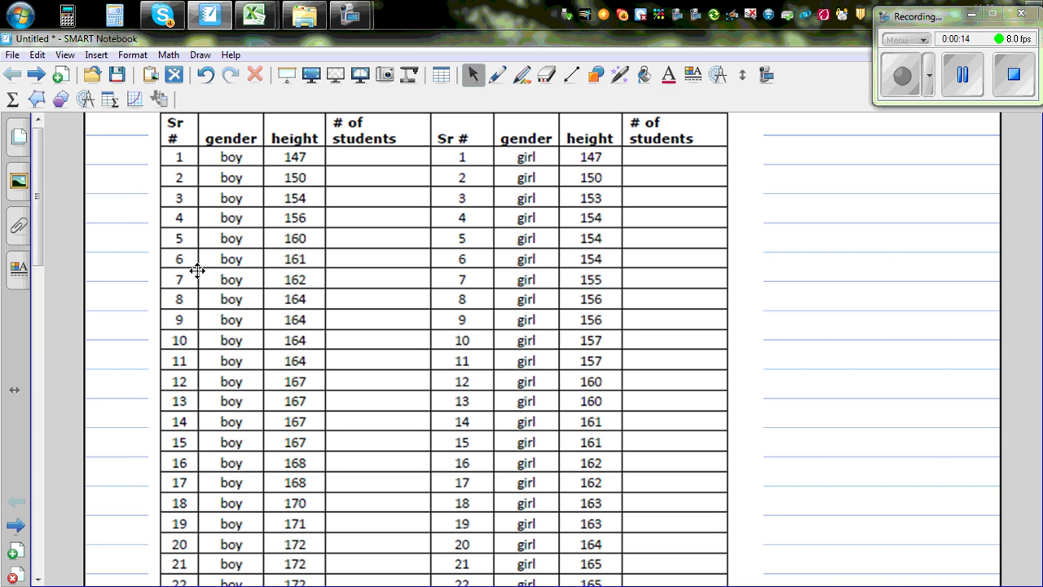
mouse_move(282, 160)
mouse_down()
mouse_move(273, 186)
mouse_move(272, 168)
mouse_up()
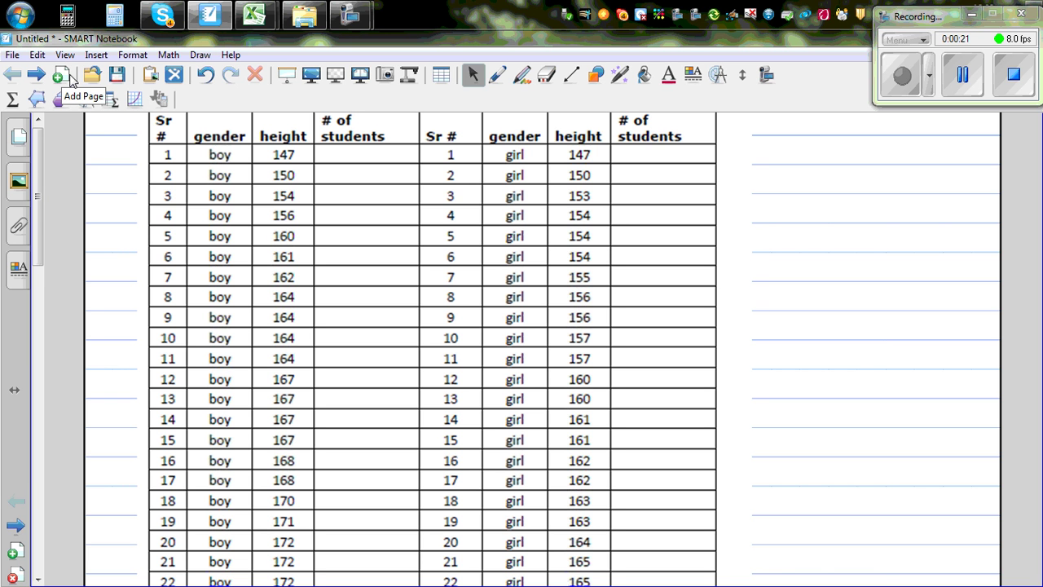
click(497, 76)
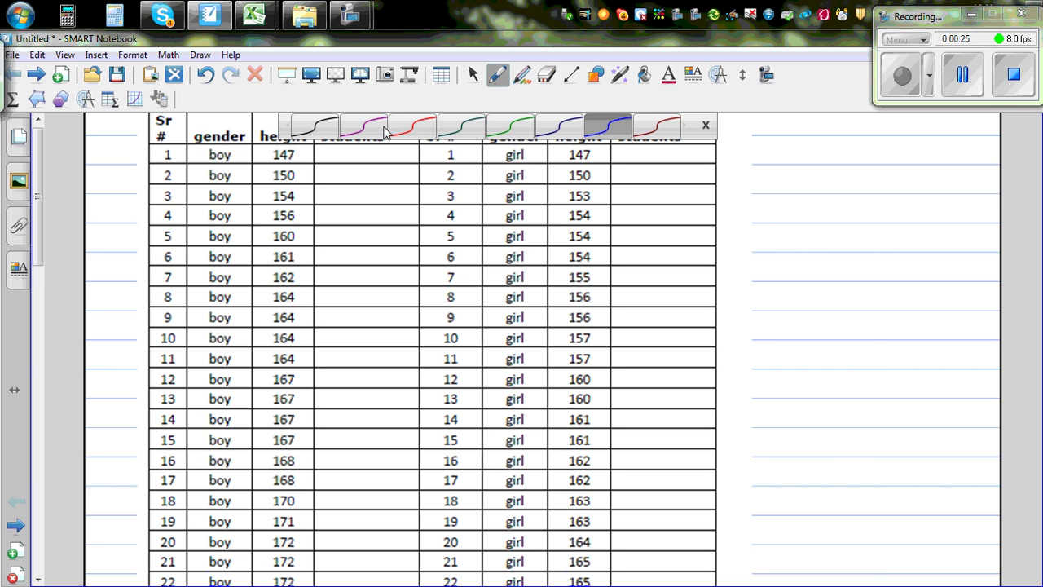
click(463, 127)
mouse_move(769, 186)
mouse_down()
mouse_move(794, 167)
mouse_move(800, 187)
mouse_move(870, 187)
mouse_up()
mouse_move(771, 216)
mouse_down()
mouse_move(888, 217)
mouse_move(775, 248)
mouse_move(851, 232)
mouse_move(839, 249)
mouse_move(876, 235)
mouse_move(900, 247)
mouse_move(911, 239)
mouse_up()
mouse_move(912, 231)
mouse_down()
mouse_move(911, 246)
mouse_move(928, 233)
mouse_move(970, 247)
mouse_move(983, 232)
mouse_up()
mouse_move(758, 157)
mouse_down()
mouse_move(759, 218)
mouse_move(888, 216)
mouse_move(902, 185)
mouse_move(765, 142)
mouse_move(760, 160)
mouse_up()
mouse_move(785, 285)
mouse_down()
mouse_move(784, 307)
mouse_move(855, 293)
mouse_move(857, 305)
mouse_move(884, 308)
mouse_move(901, 292)
mouse_move(912, 306)
mouse_move(927, 285)
mouse_move(772, 316)
mouse_move(929, 319)
mouse_move(928, 272)
mouse_move(771, 274)
mouse_up()
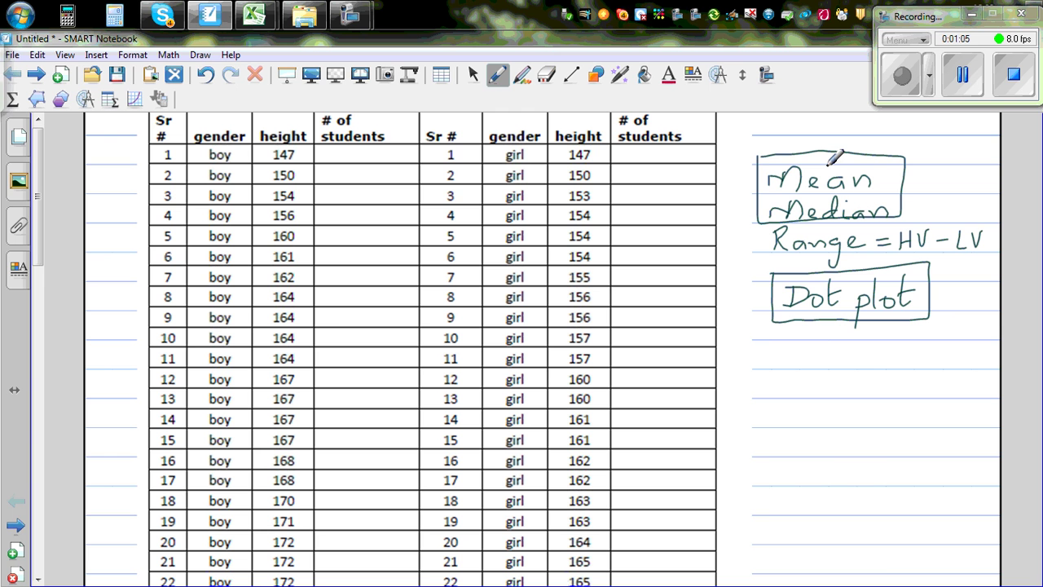
Handwrite in red "Stats" above the Mean and Median box, and a boxed "Graph" label with an arrow pointing to "Dot plot"
click(500, 77)
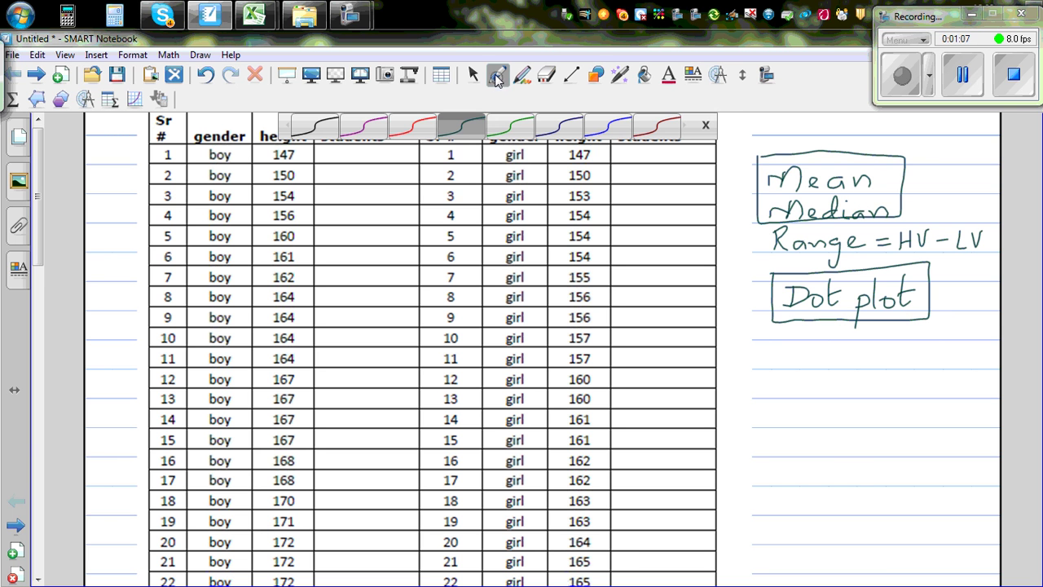
click(408, 128)
mouse_move(787, 124)
mouse_down()
mouse_move(776, 137)
mouse_move(799, 138)
mouse_move(806, 123)
mouse_move(837, 138)
mouse_move(843, 123)
mouse_move(843, 138)
mouse_up()
mouse_move(806, 364)
mouse_down()
mouse_move(841, 330)
mouse_move(842, 341)
mouse_up()
drag(813, 378, 892, 393)
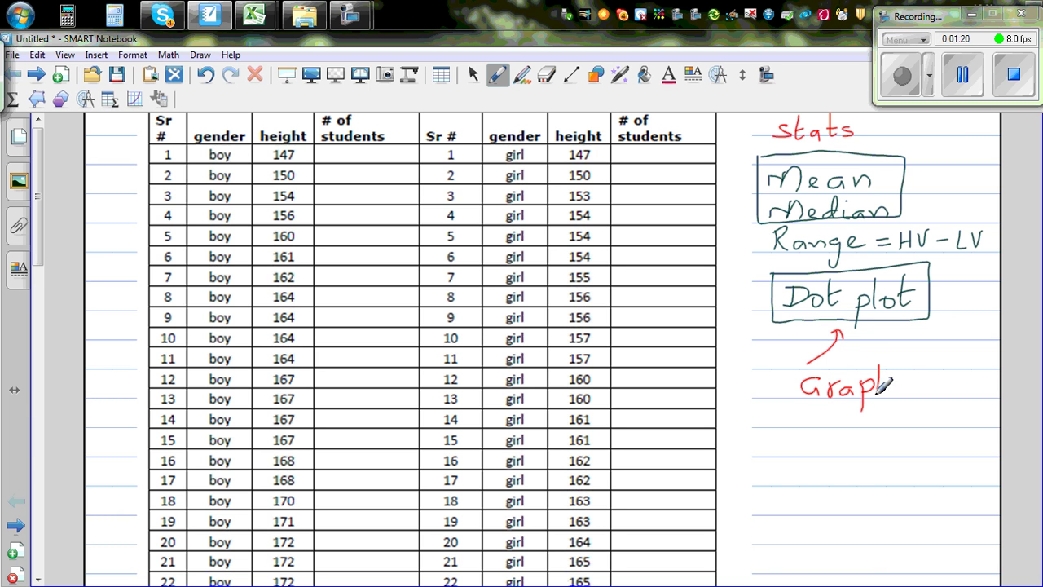
mouse_move(791, 366)
mouse_down()
mouse_move(794, 402)
mouse_move(913, 389)
mouse_move(905, 354)
mouse_move(786, 367)
mouse_up()
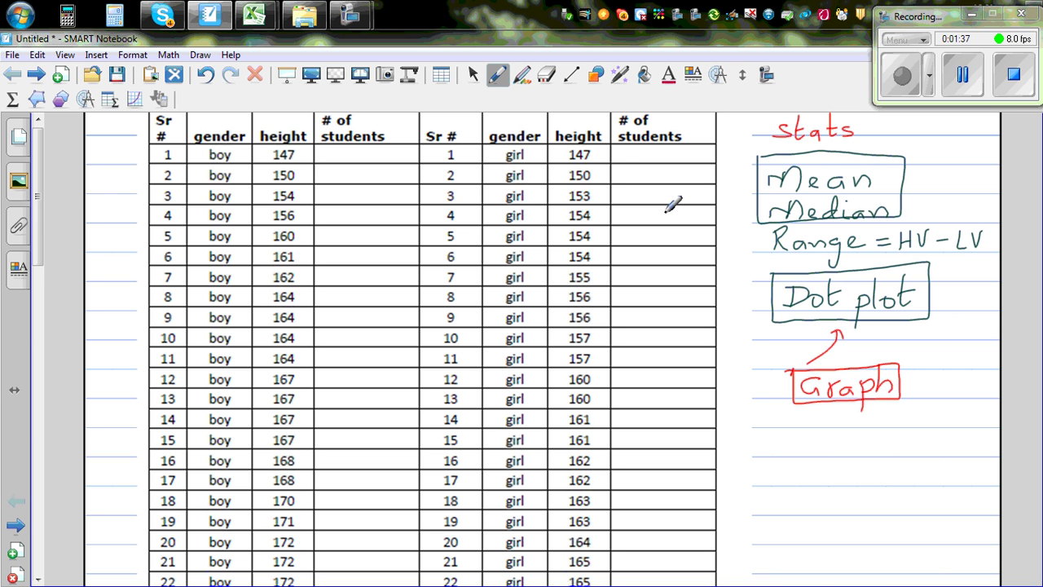
Switch to the Excel workbook "height of boys and girls", widen the "# of boys" column and select cell D2
mouse_move(254, 16)
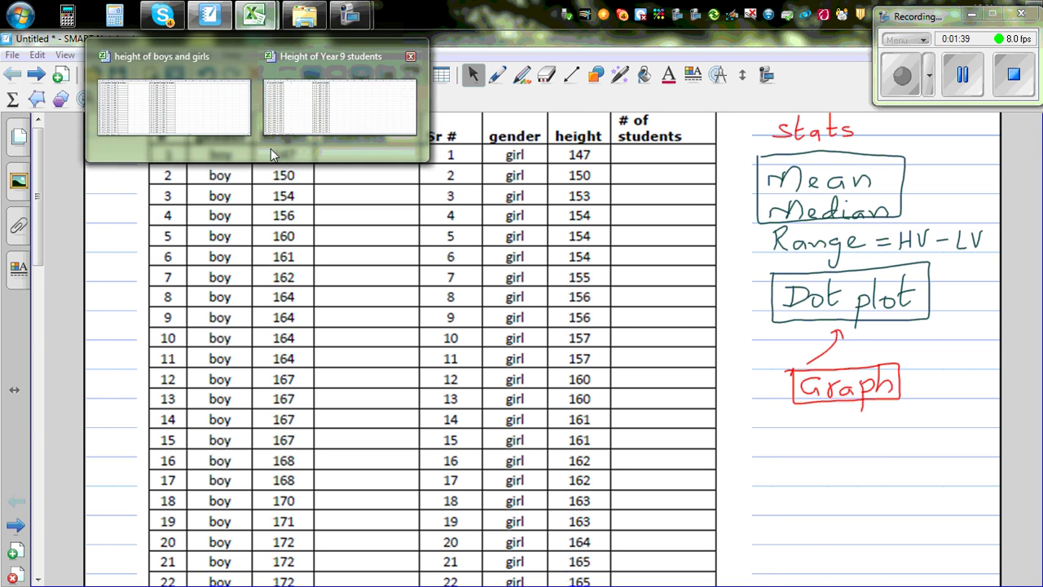
click(204, 126)
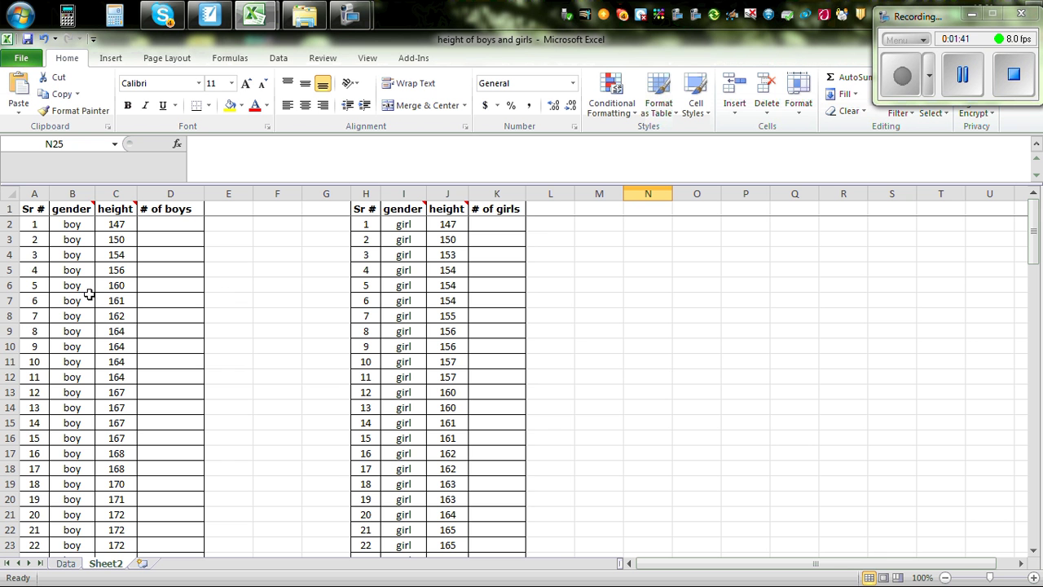
drag(1036, 250, 1024, 231)
drag(204, 191, 217, 192)
click(151, 226)
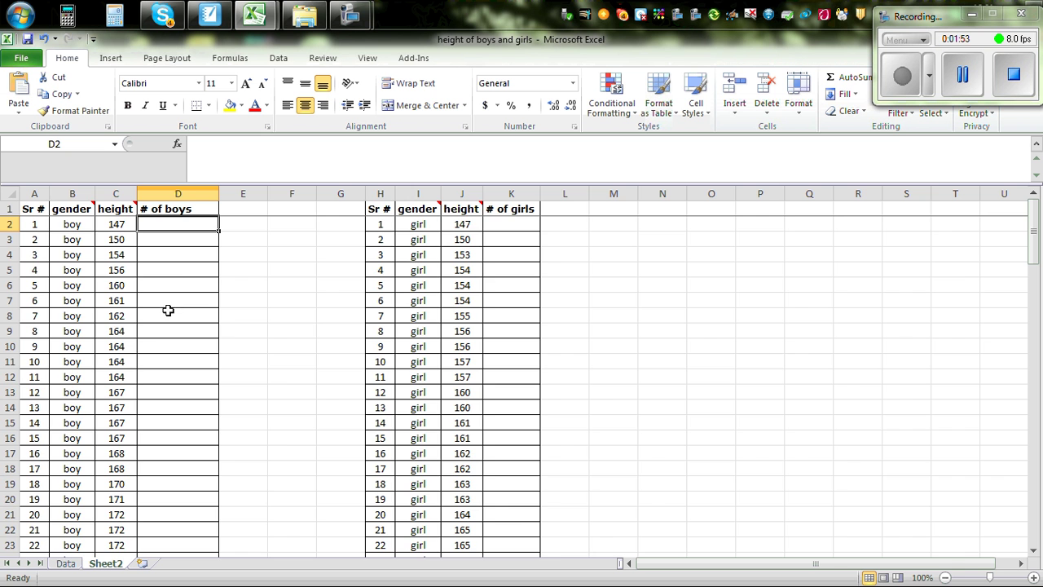
scroll(183, 278, up, 2)
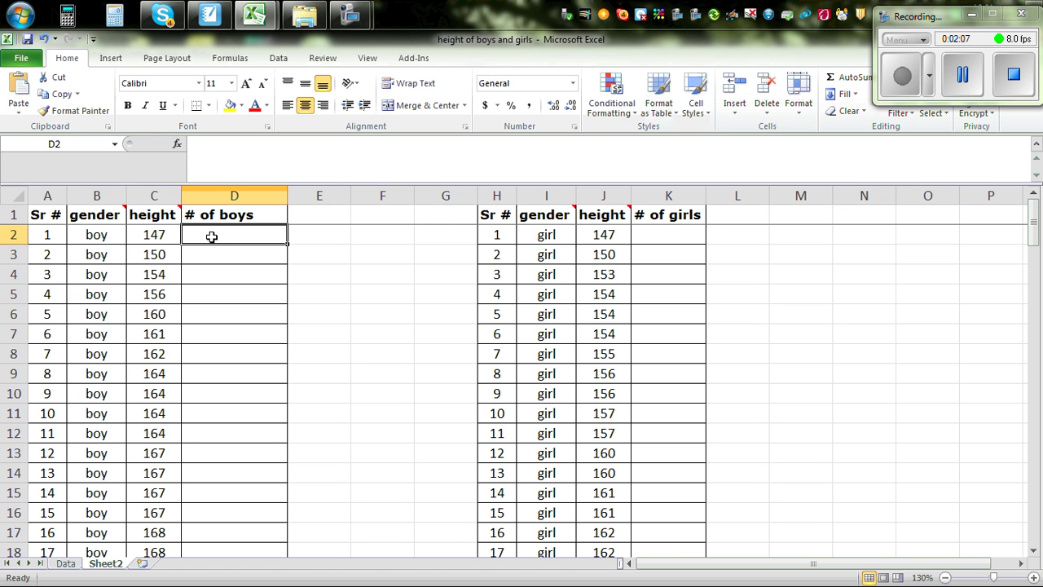
text(=)
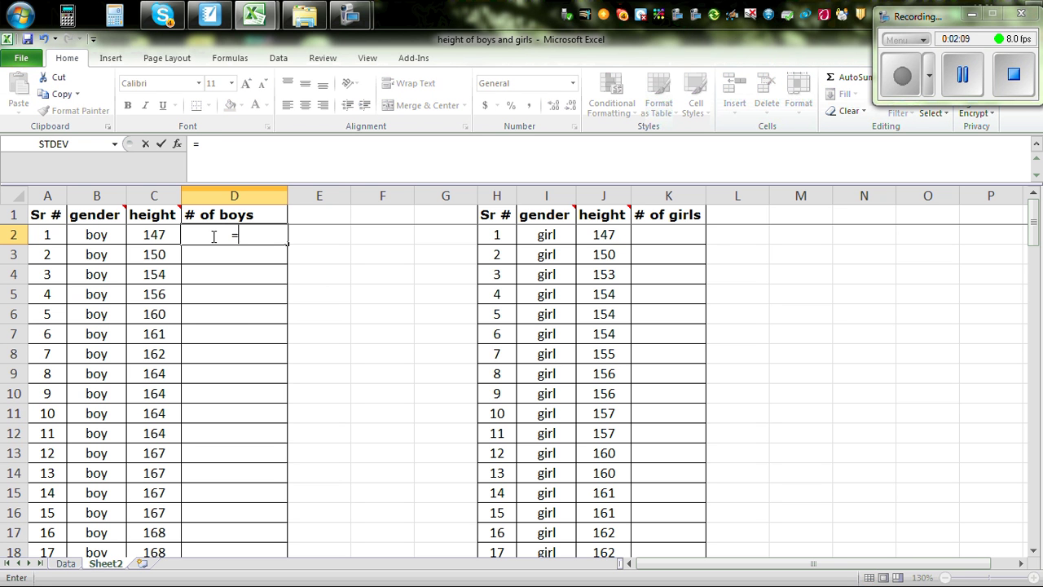
text(if)
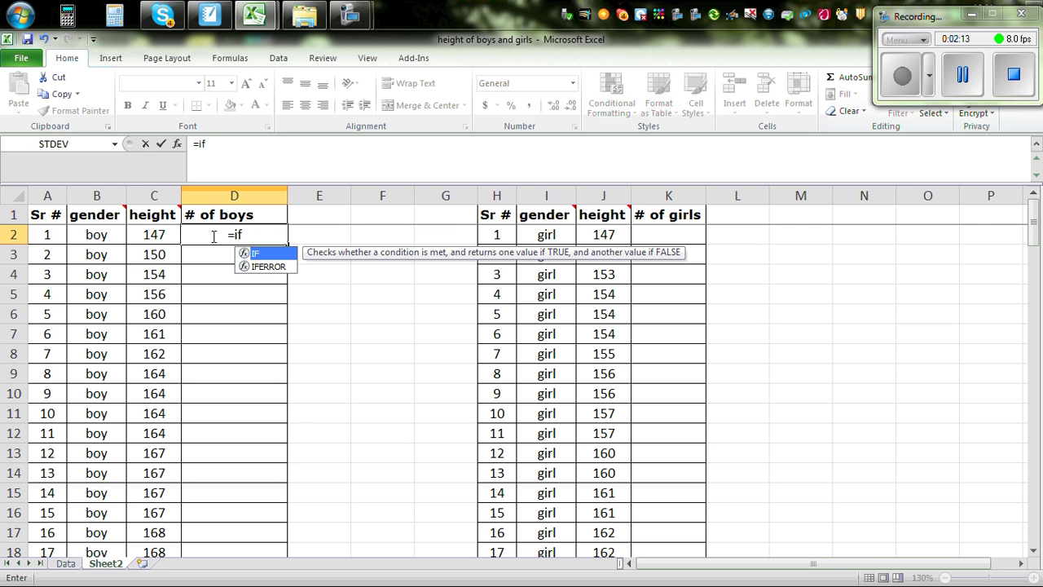
text(()
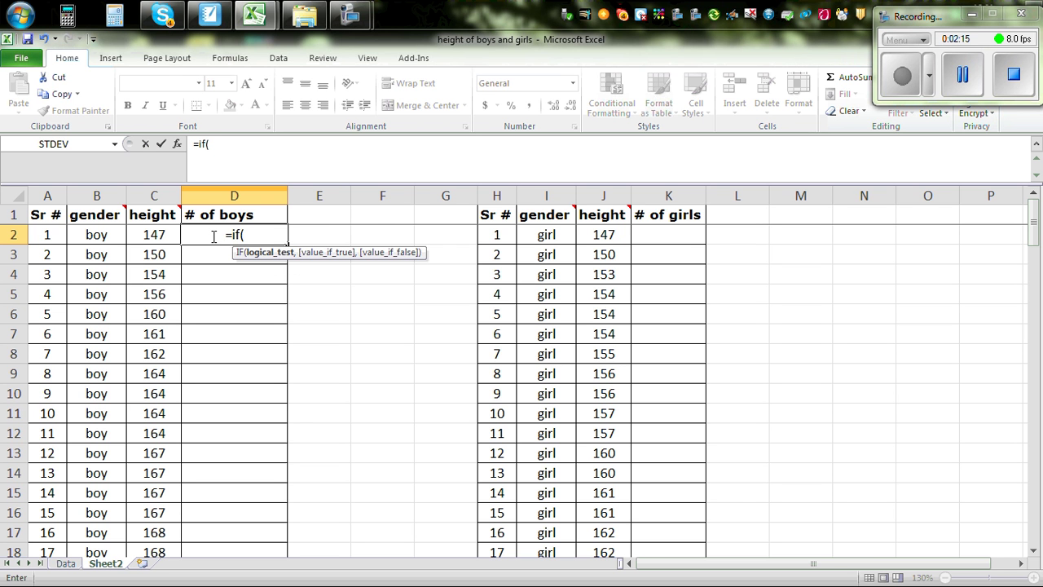
key(BackSpace)
key(BackSpace)
key(BackSpace)
key(BackSpace)
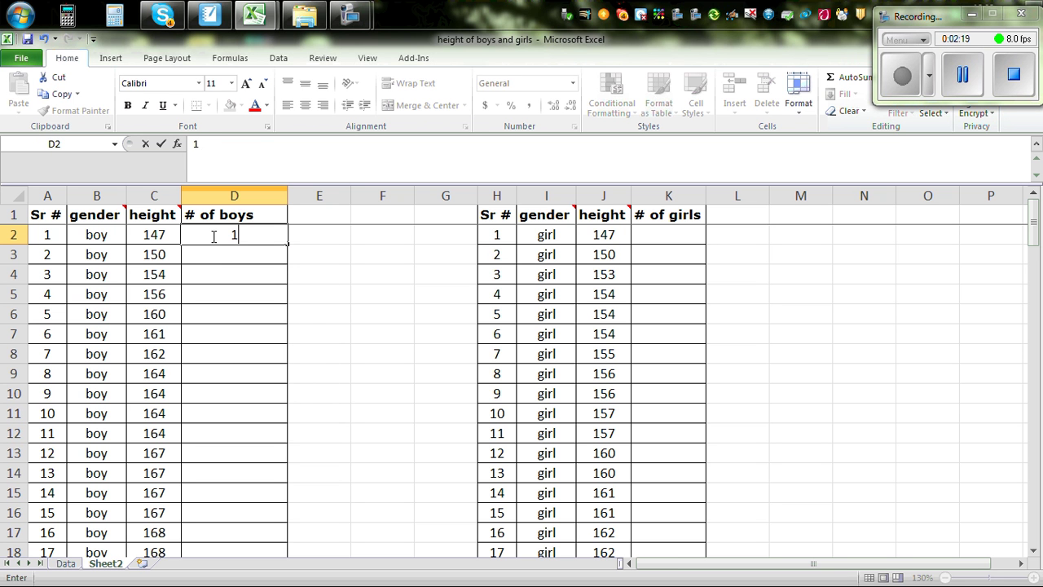
Enter 1 in D2 and the running-count formula =IF(C3=C2,D2+1,1) in D3 of the "# of boys" column
key(Return)
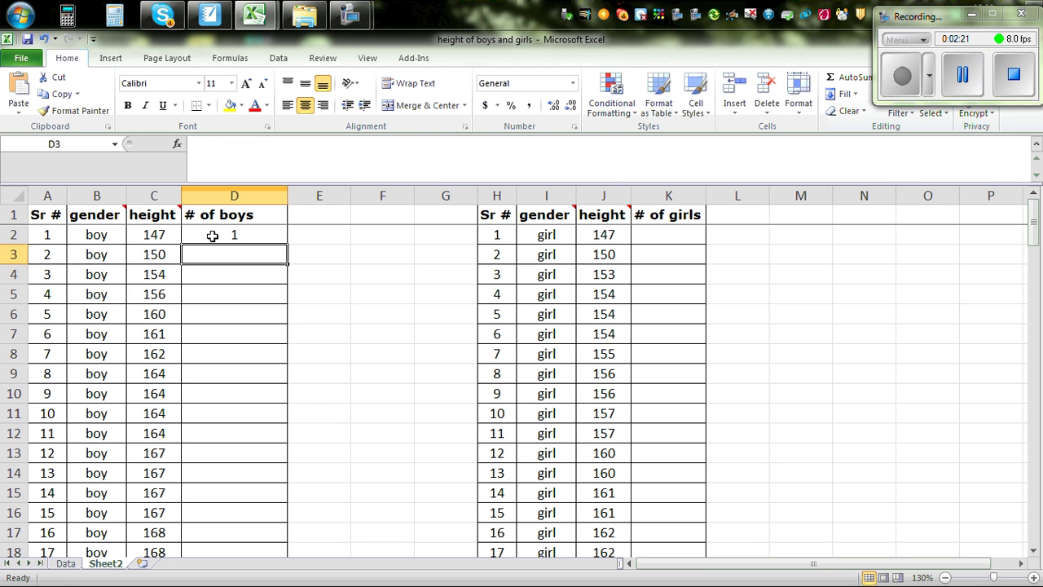
text(=)
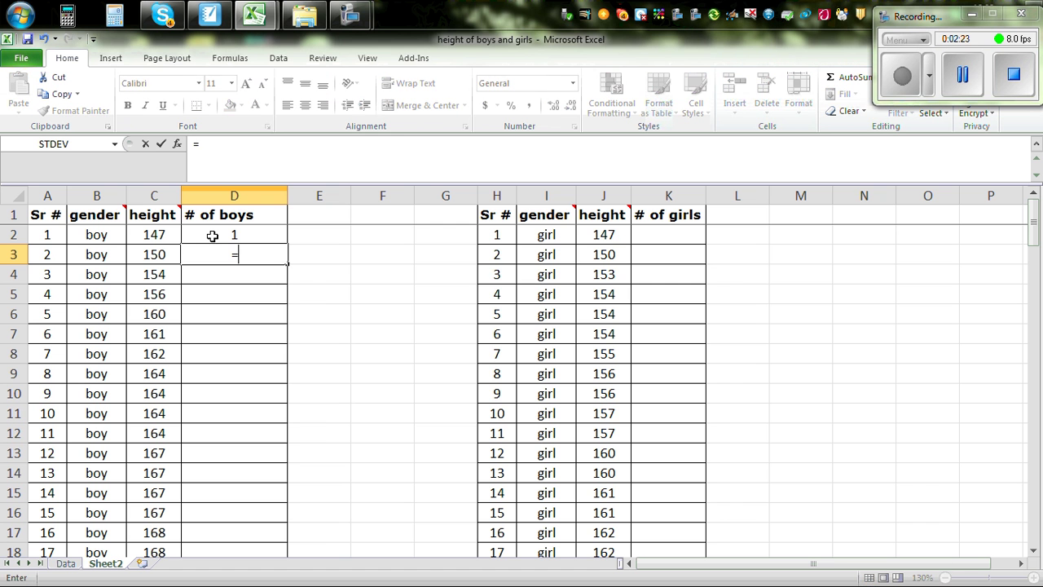
text(if)
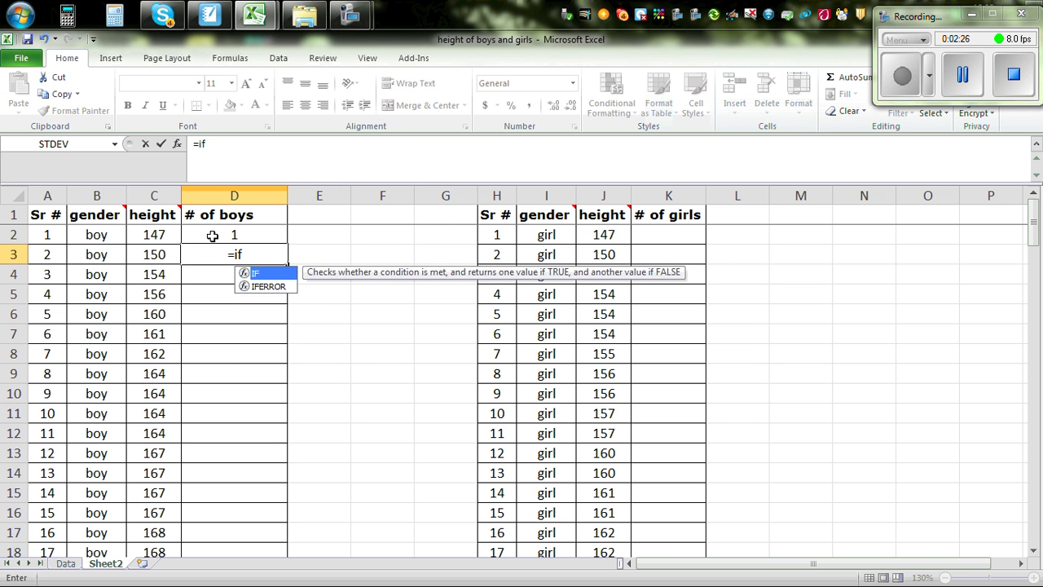
text(()
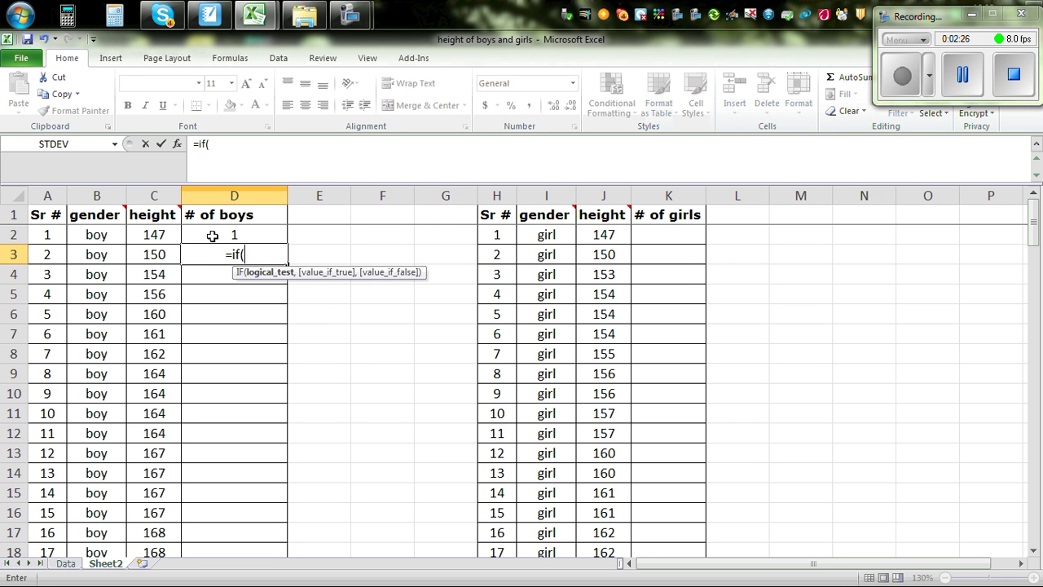
click(149, 256)
text(=)
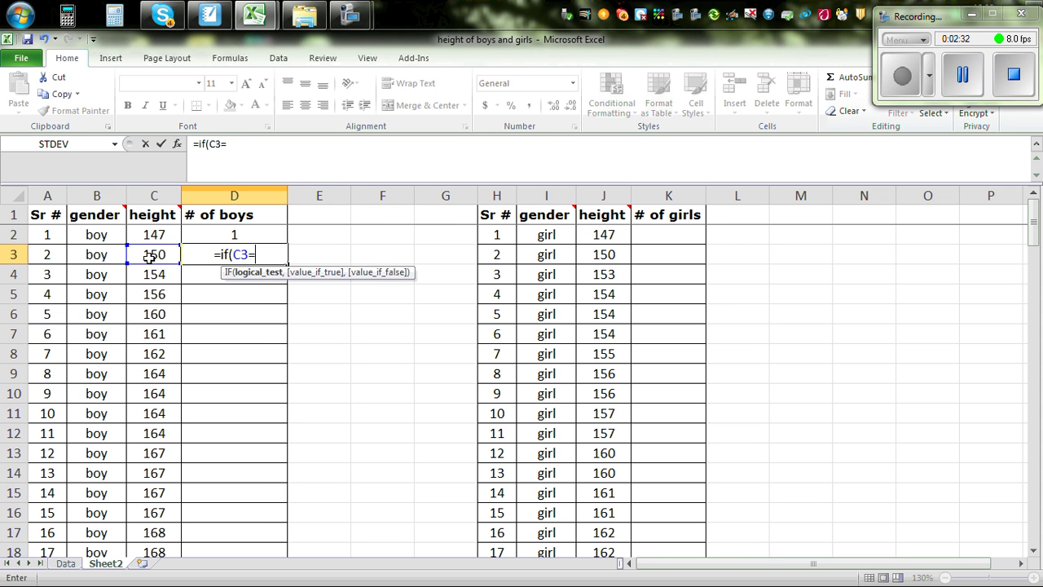
click(155, 235)
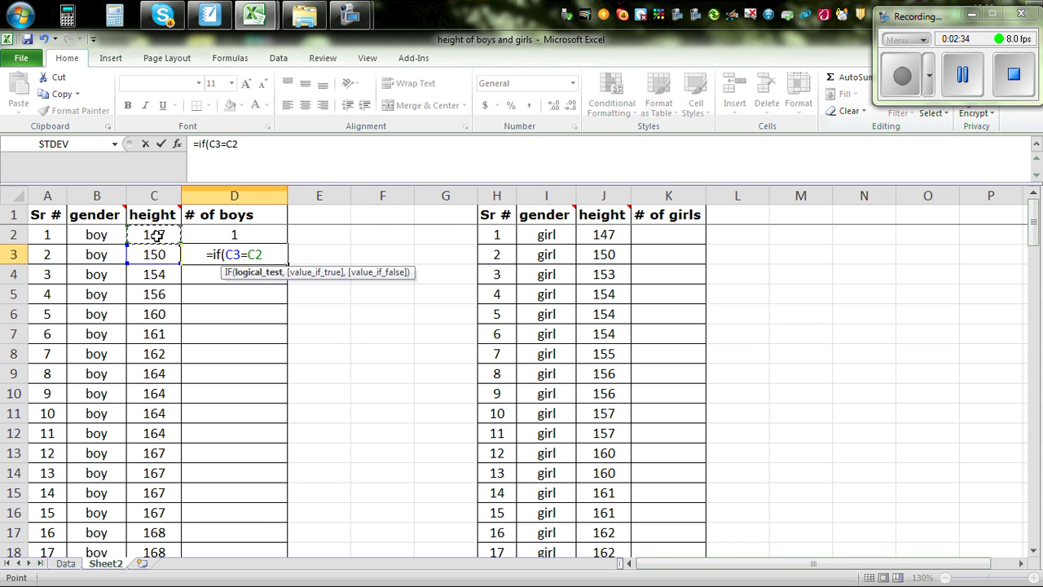
text(,)
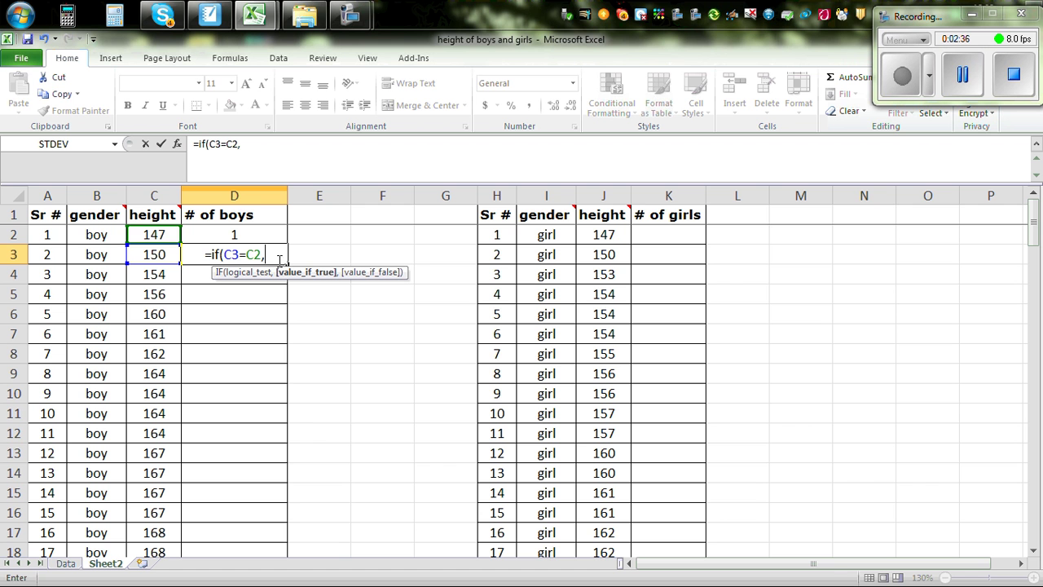
click(225, 235)
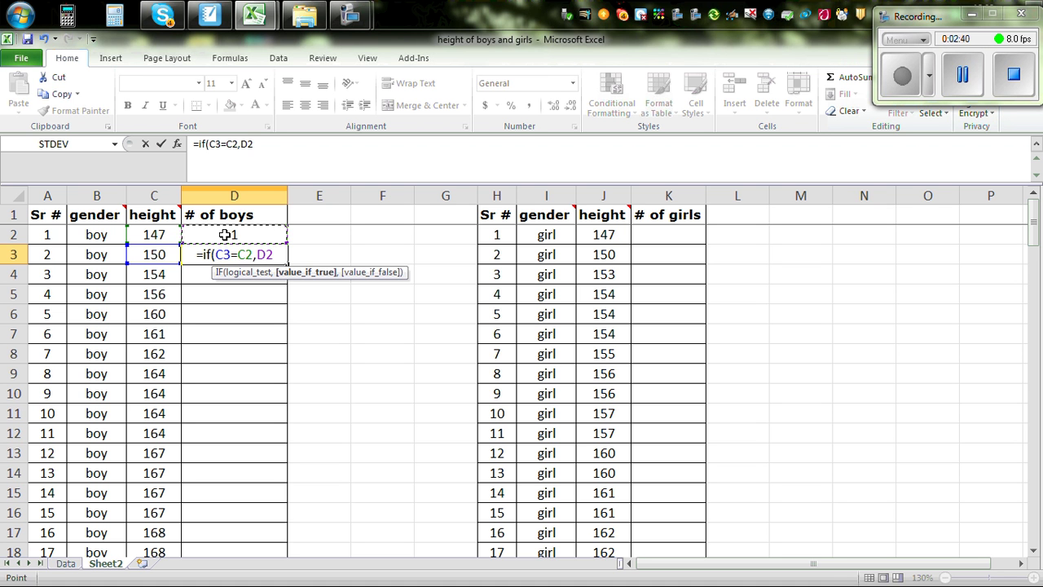
text(+)
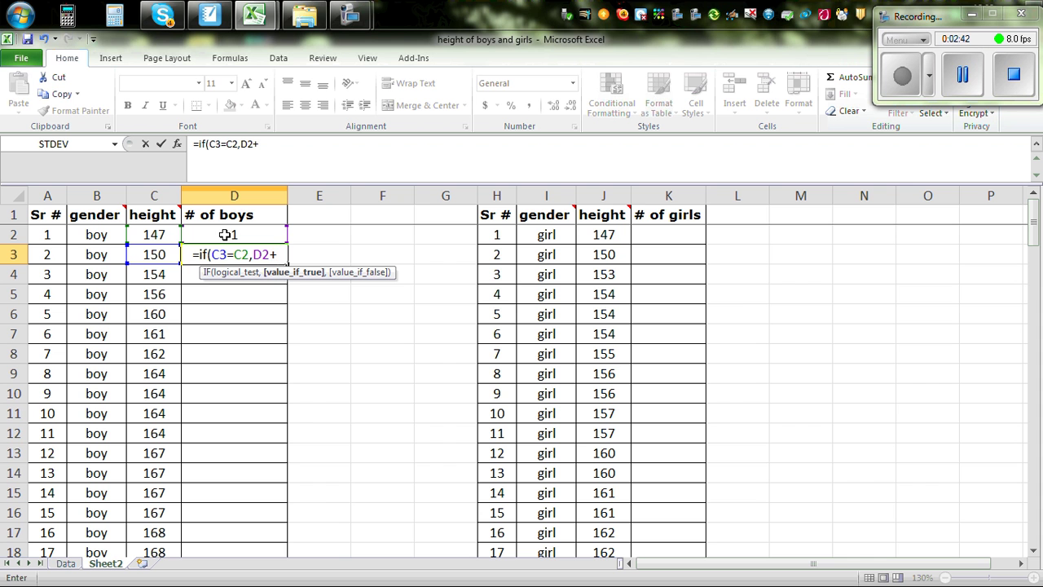
text(1)
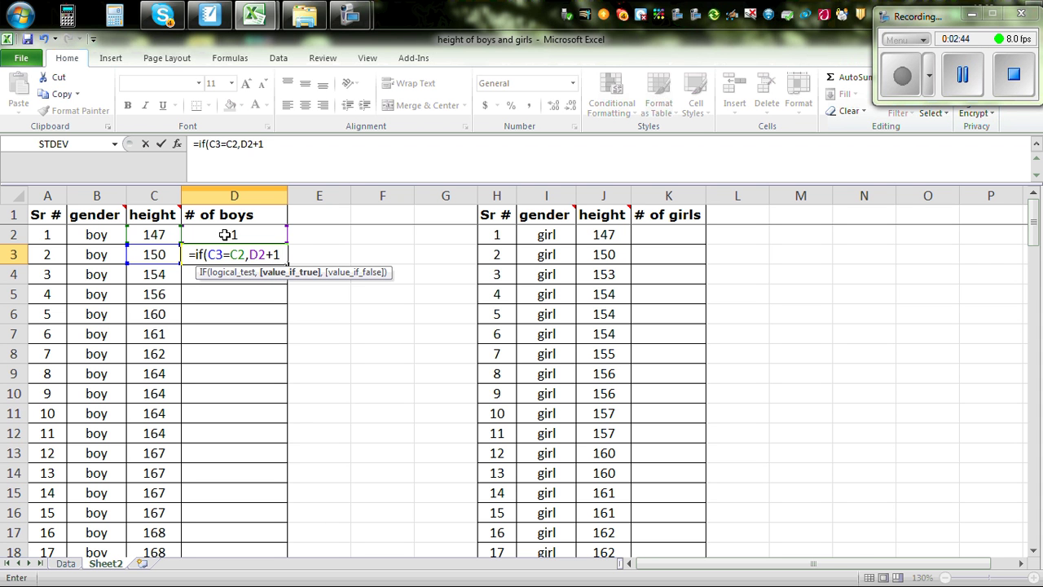
text(,)
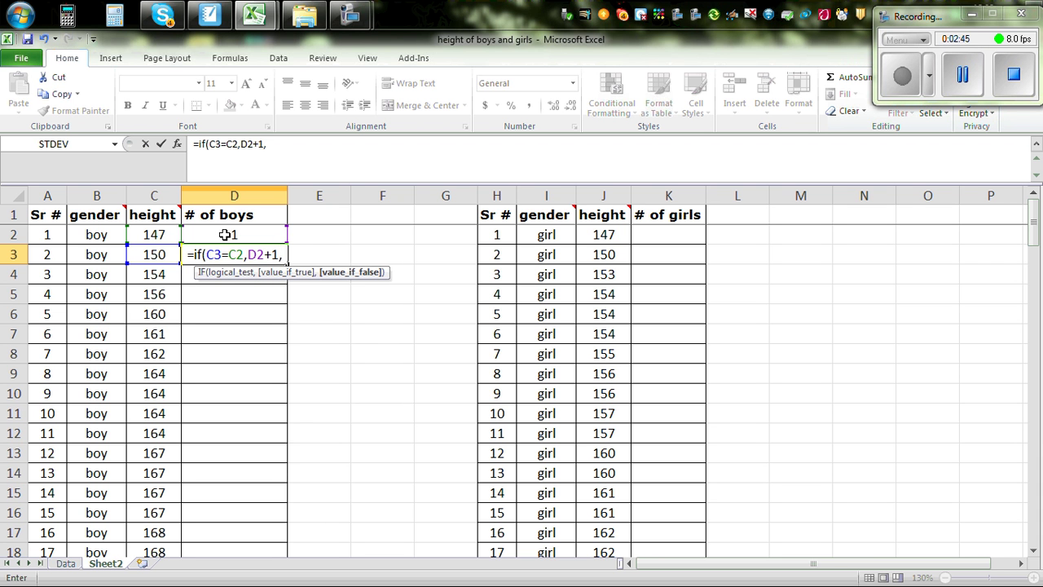
text(1)
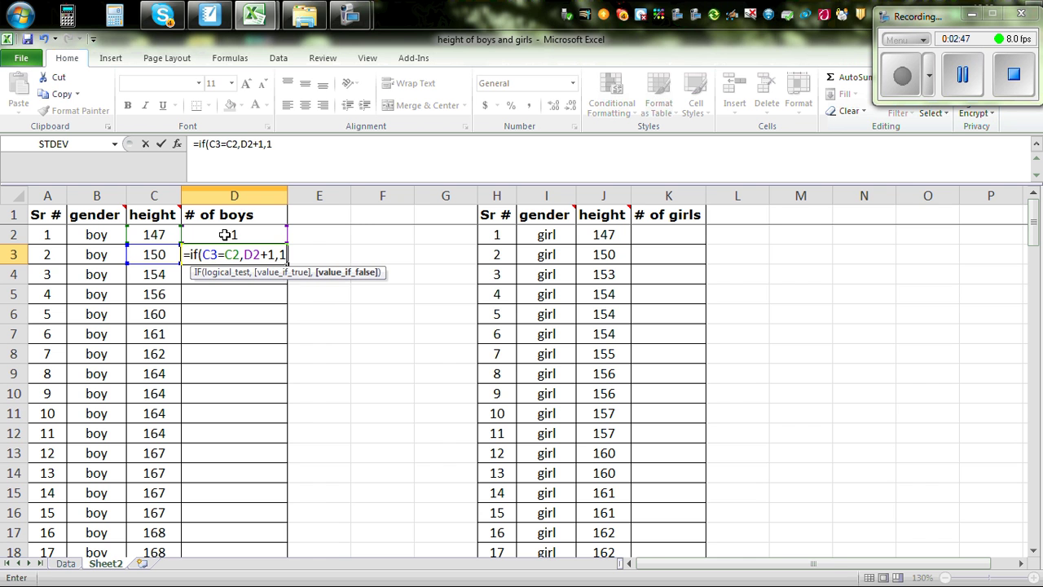
text())
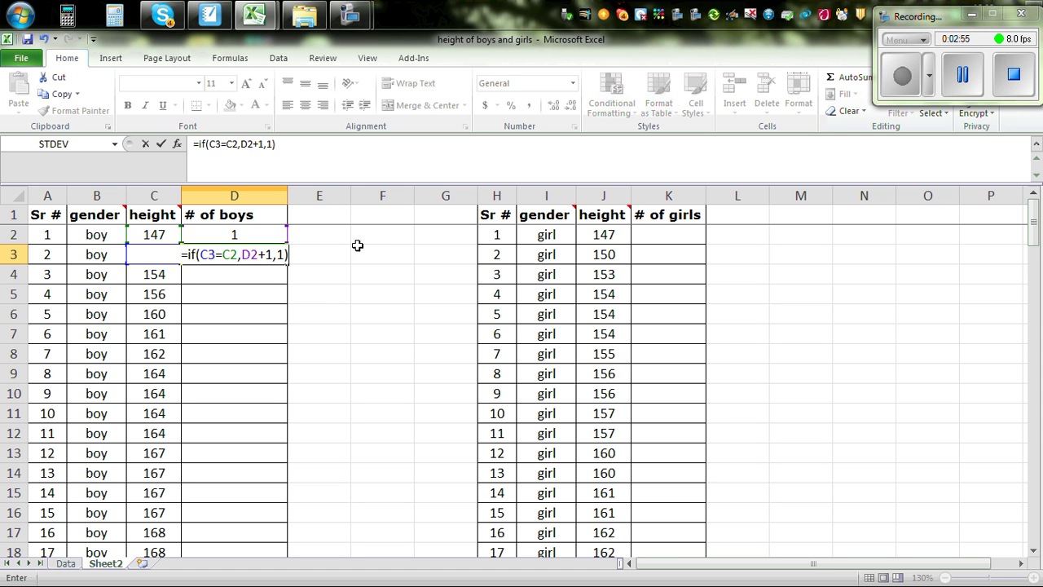
key(Return)
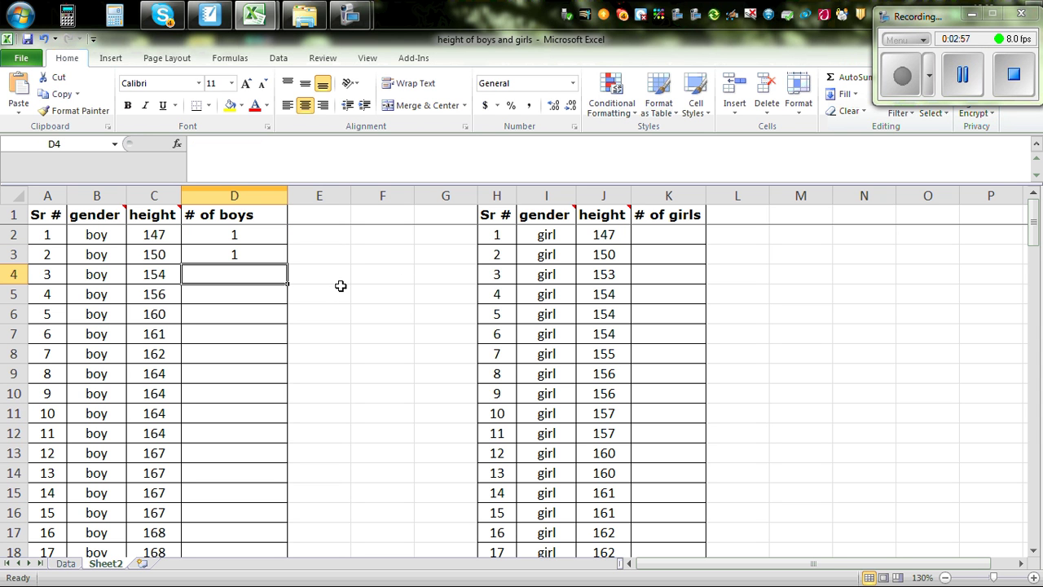
Fill the D3 formula down the "# of boys" column through row 31 and review the filled counts
click(225, 253)
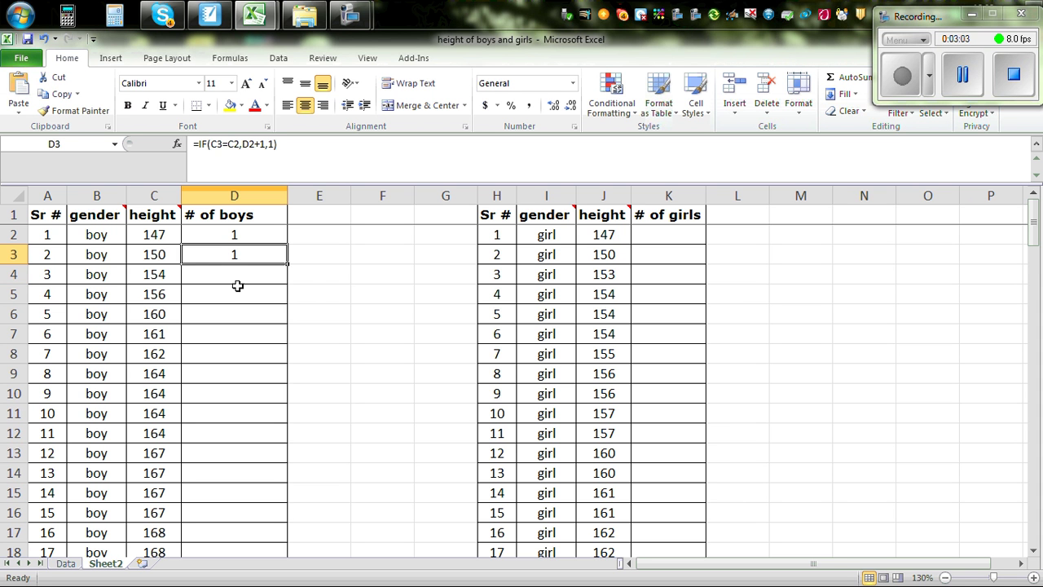
click(342, 271)
click(218, 252)
double_click(287, 261)
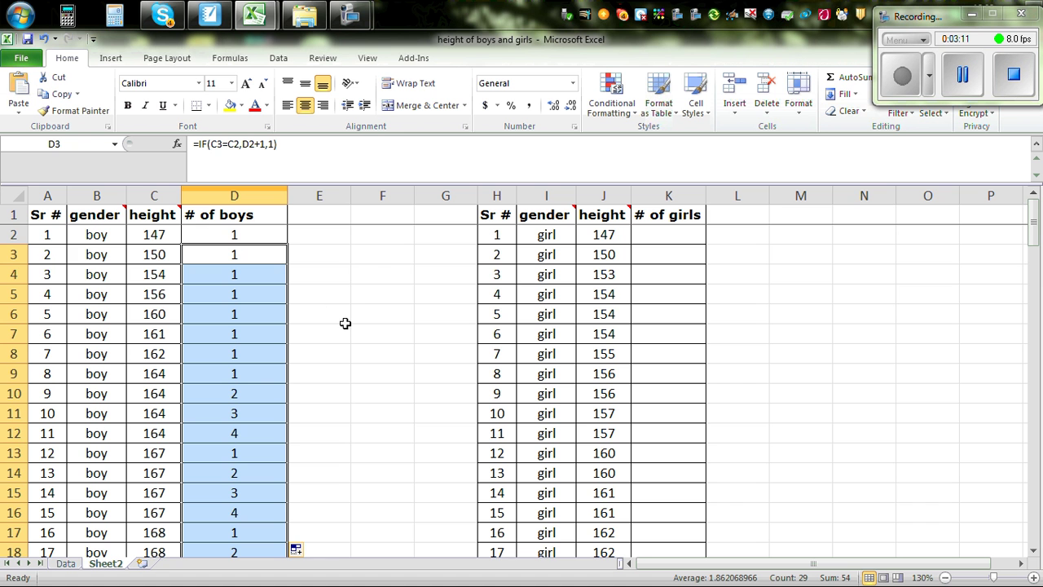
scroll(356, 314, down, 1)
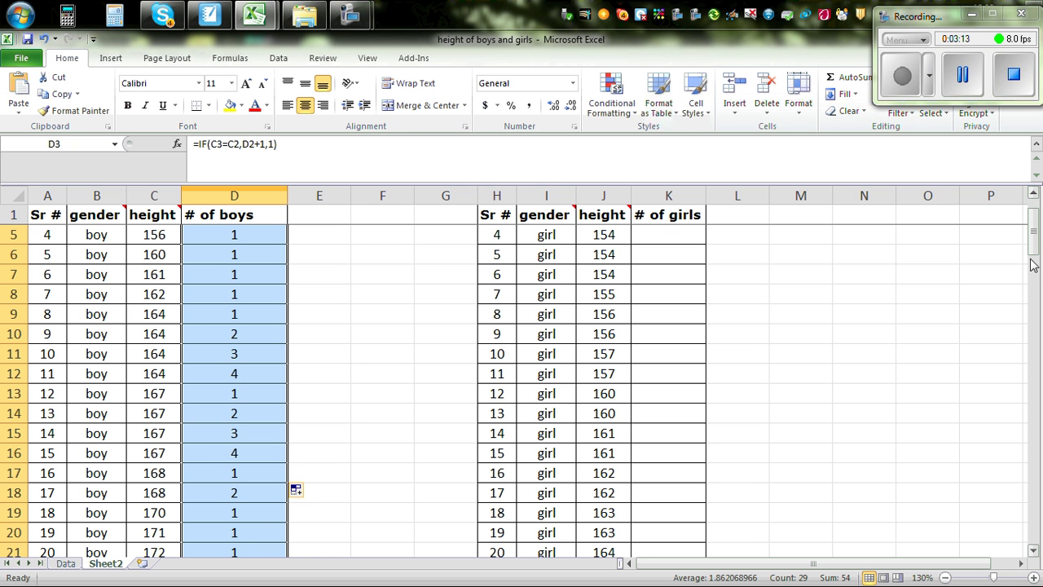
drag(1036, 241, 1034, 239)
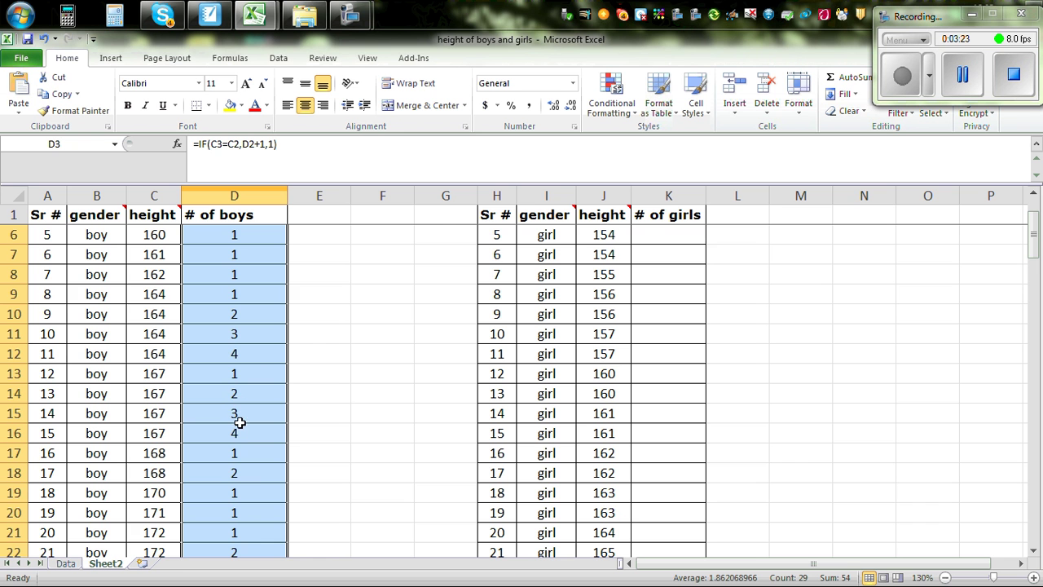
scroll(353, 449, down, 2)
scroll(354, 449, down, 3)
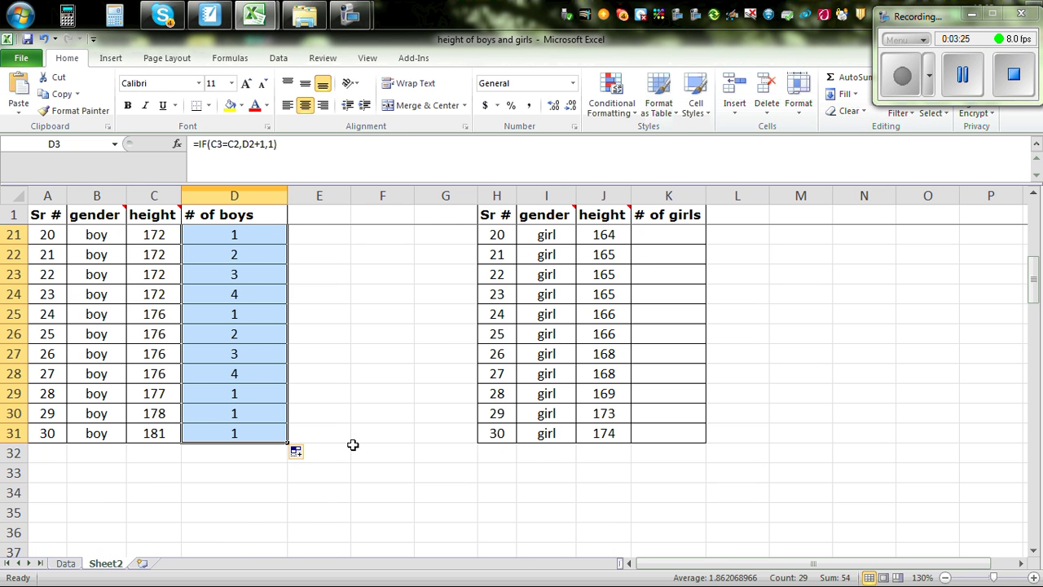
scroll(431, 342, up, 6)
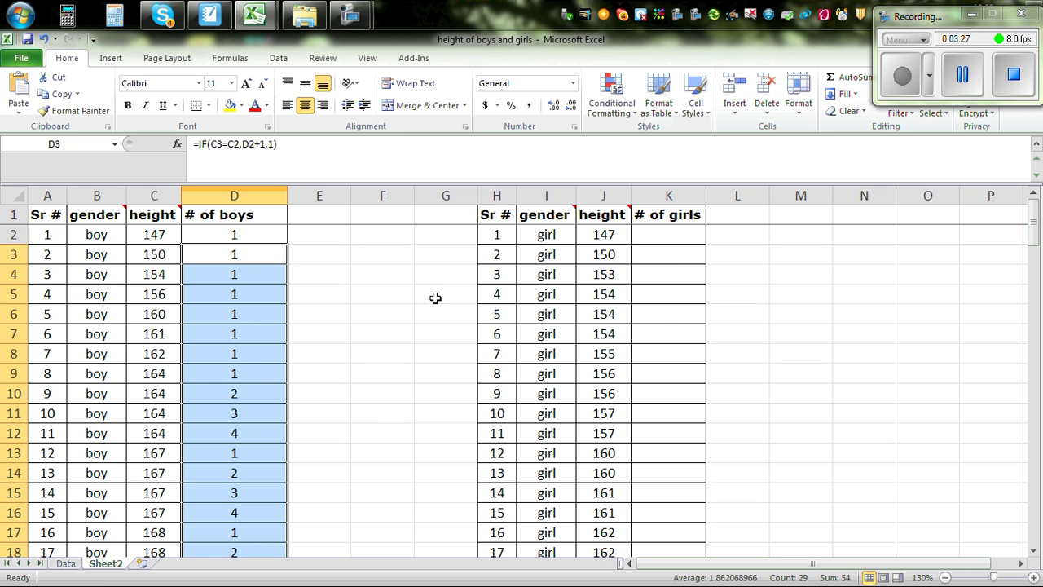
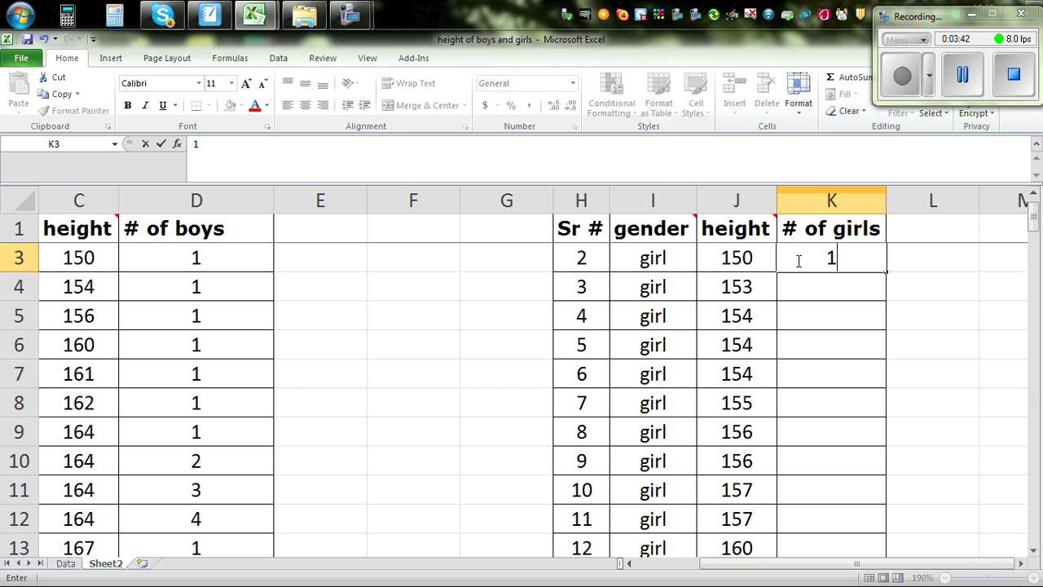
key(Return)
text(=)
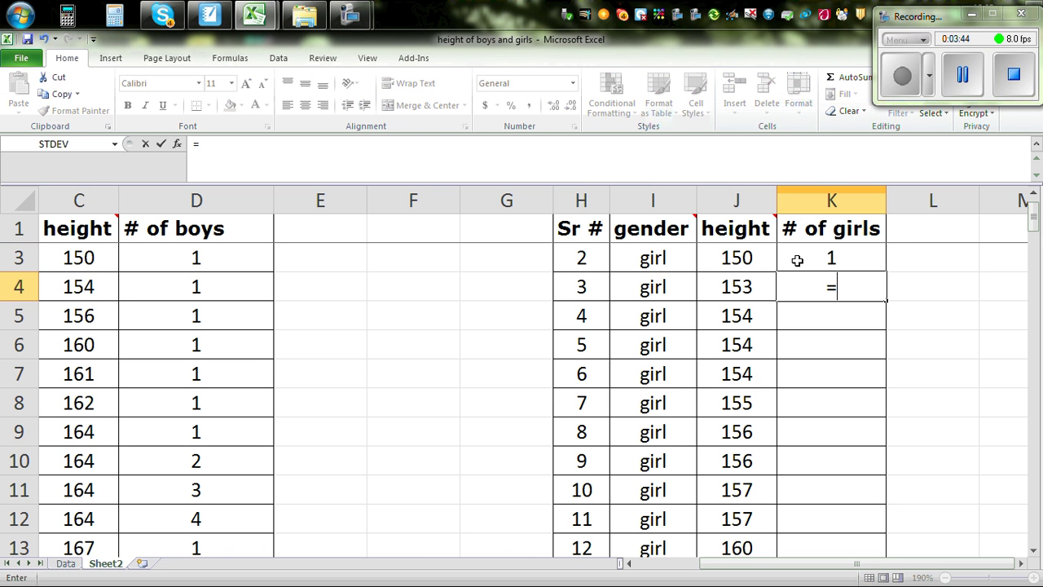
text(if()
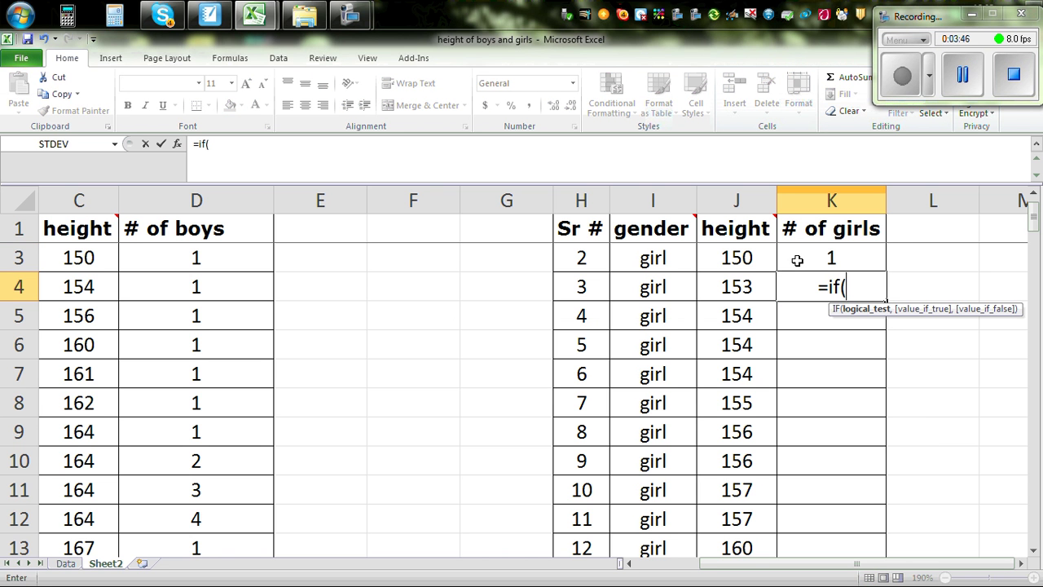
click(732, 285)
text(=)
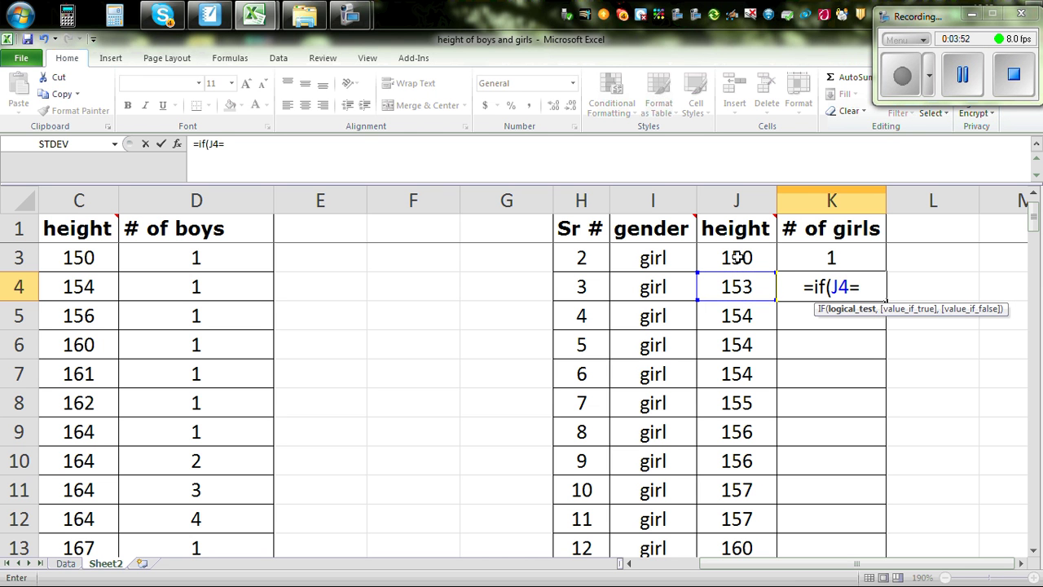
click(737, 257)
text(,)
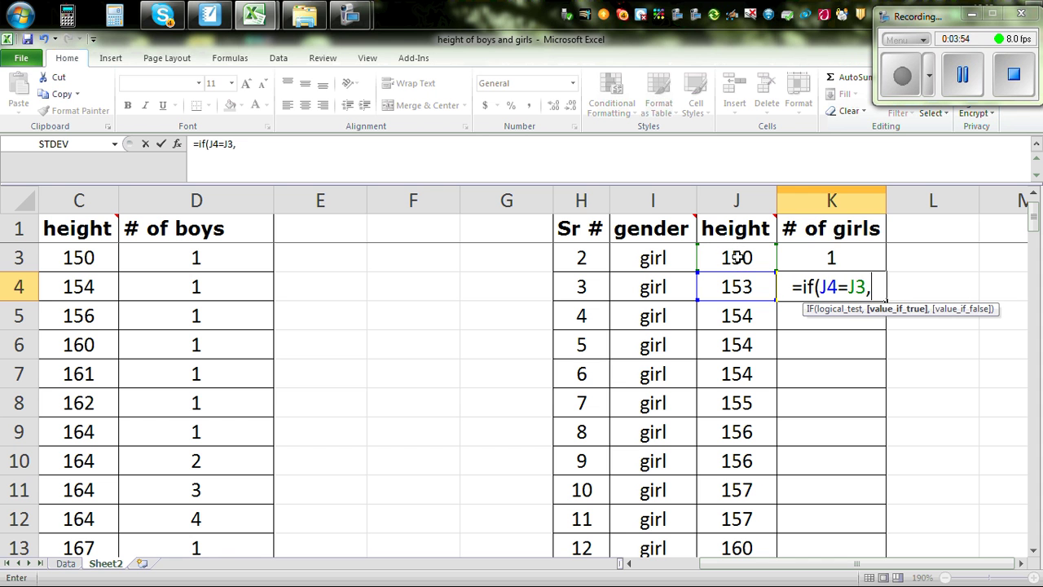
click(827, 259)
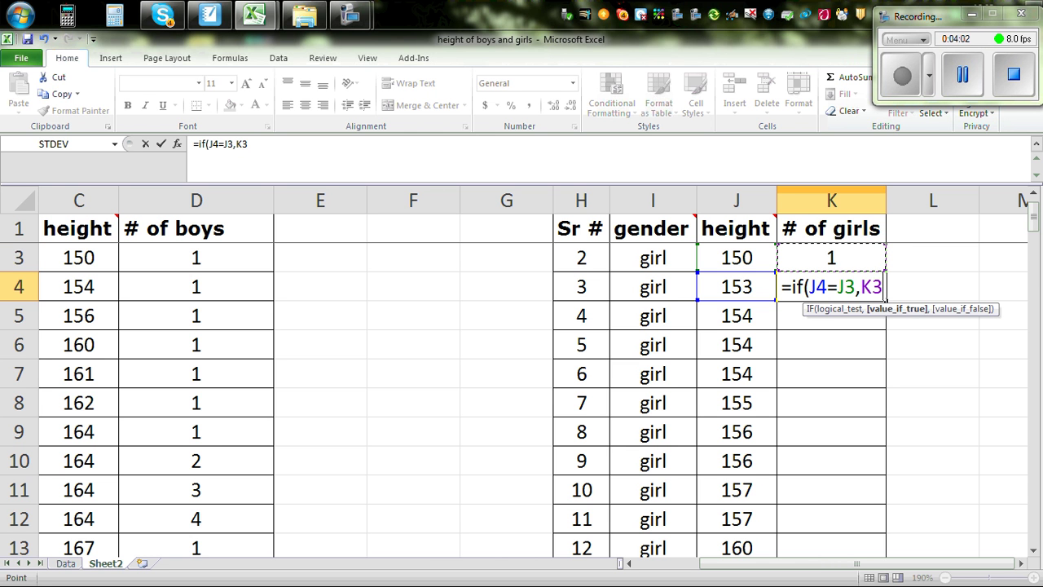
scroll(457, 549, up, 1)
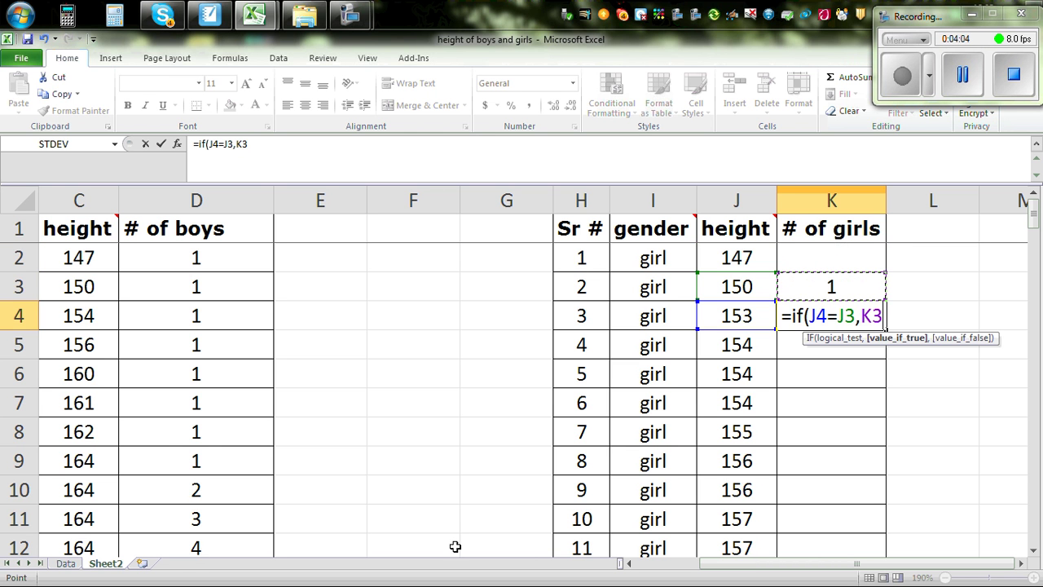
click(827, 259)
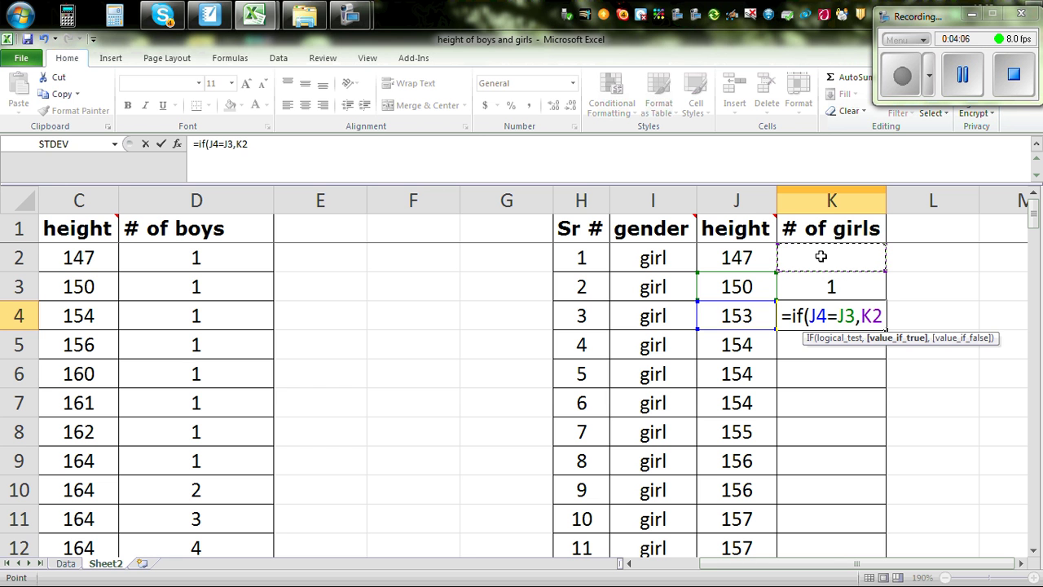
text(1)
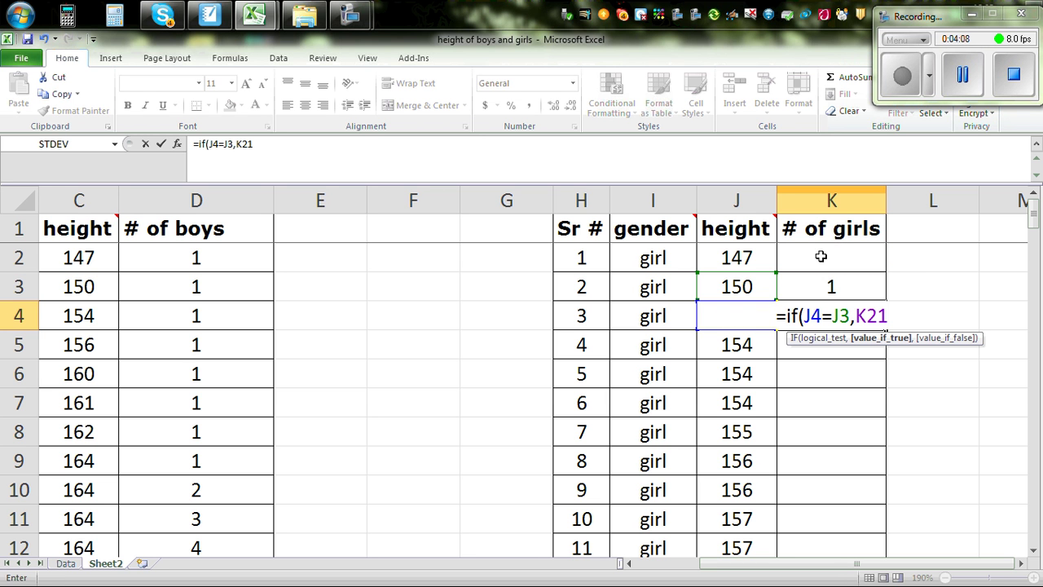
click(868, 261)
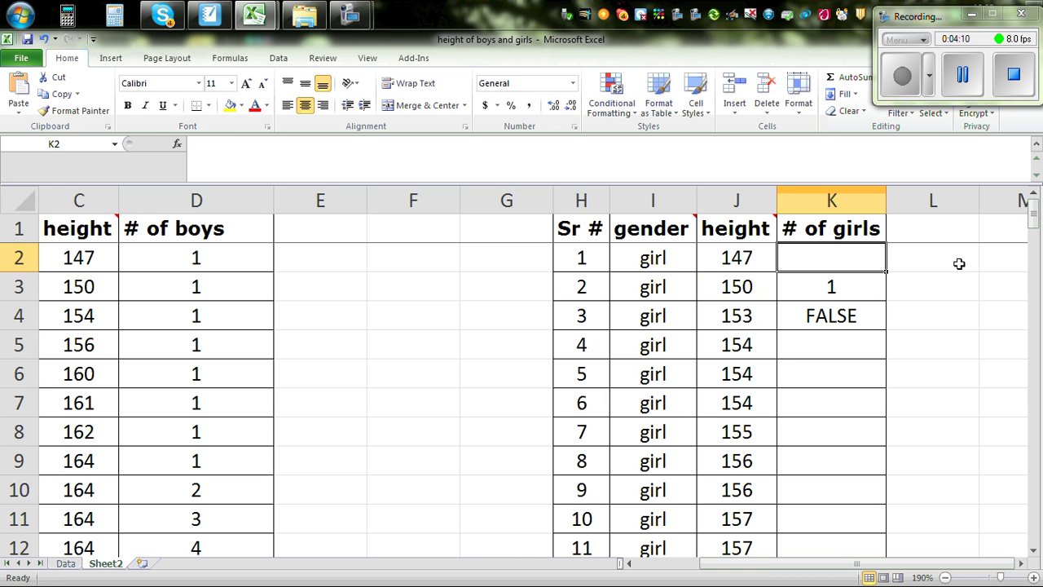
click(836, 310)
key(Delete)
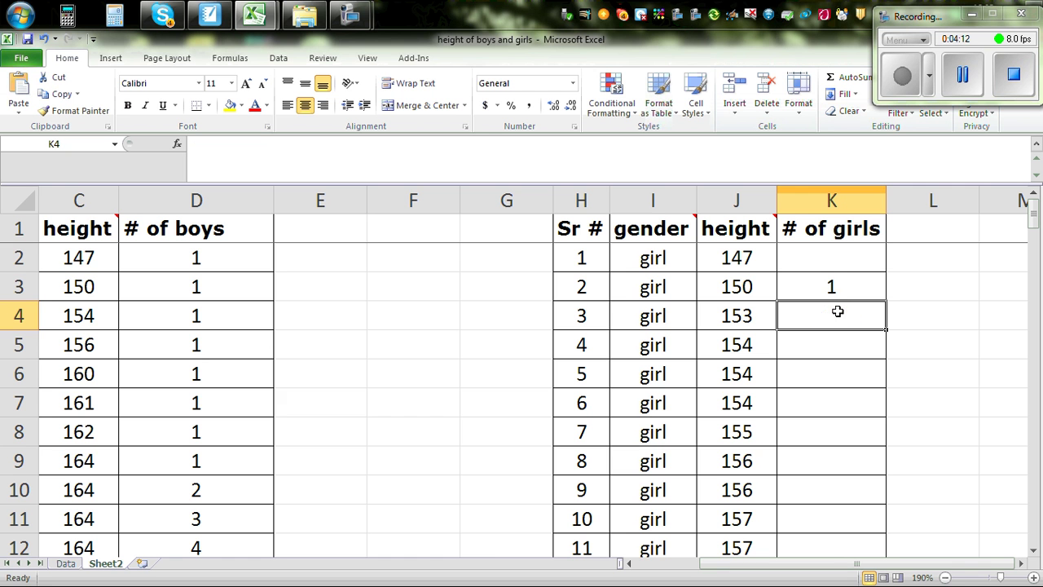
click(834, 289)
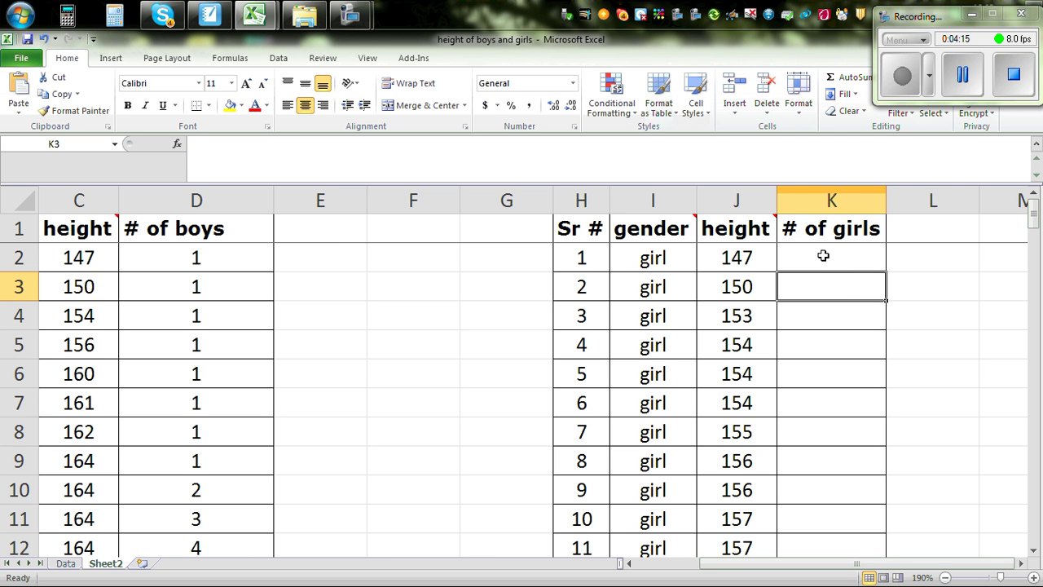
Enter 1 in K2 as the starting count of the "# of girls" column
click(823, 256)
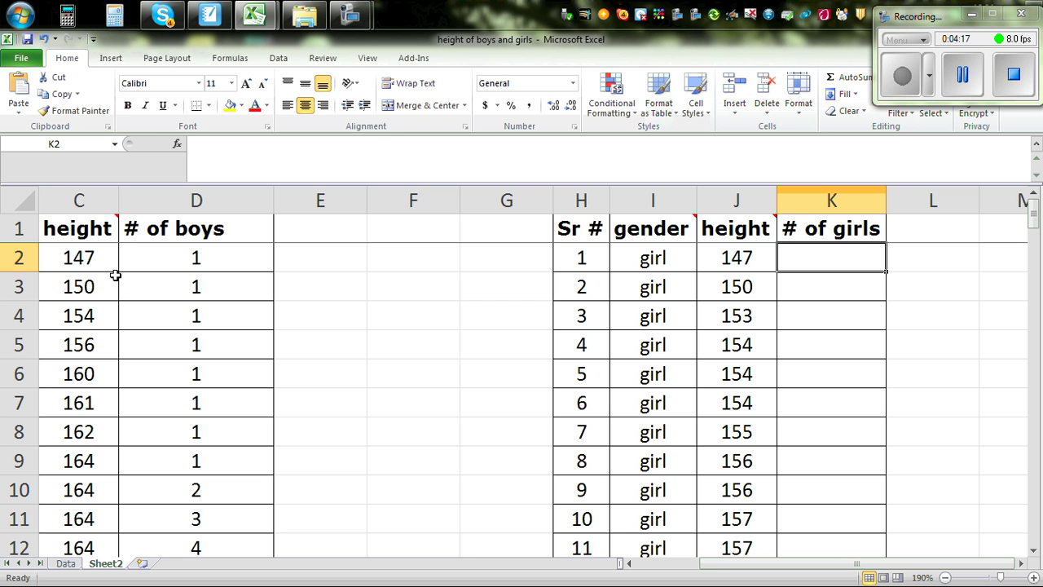
text(1)
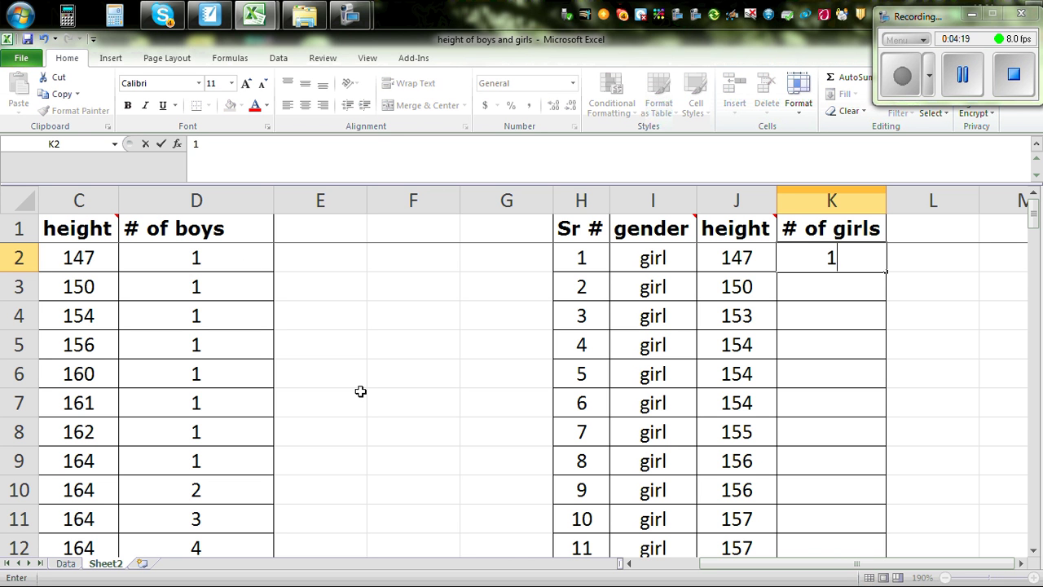
key(Return)
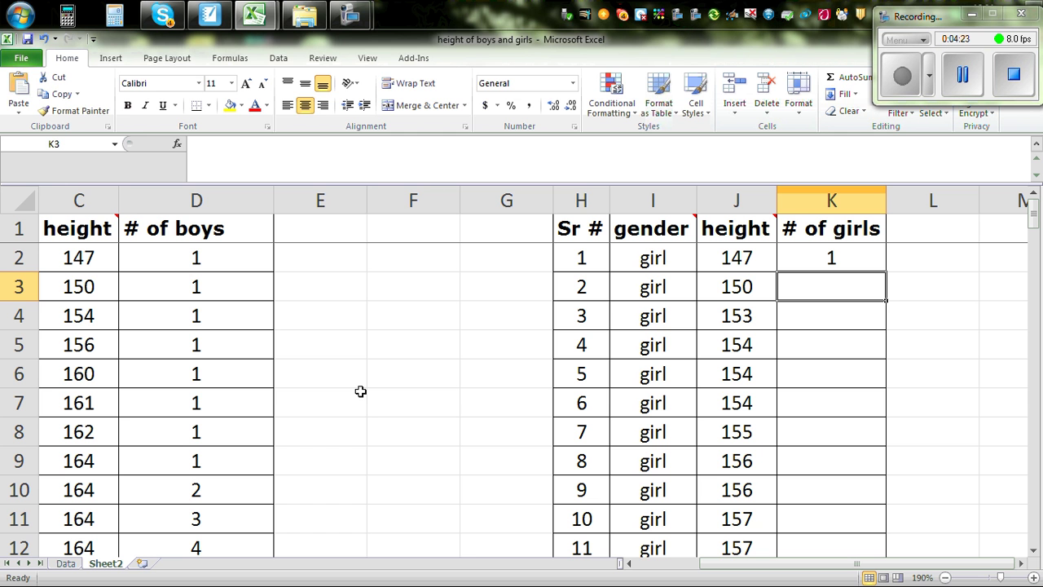
Enter the running-count formula =IF(J3=J2,K2+1,1) in K3 of the "# of girls" column
text(=)
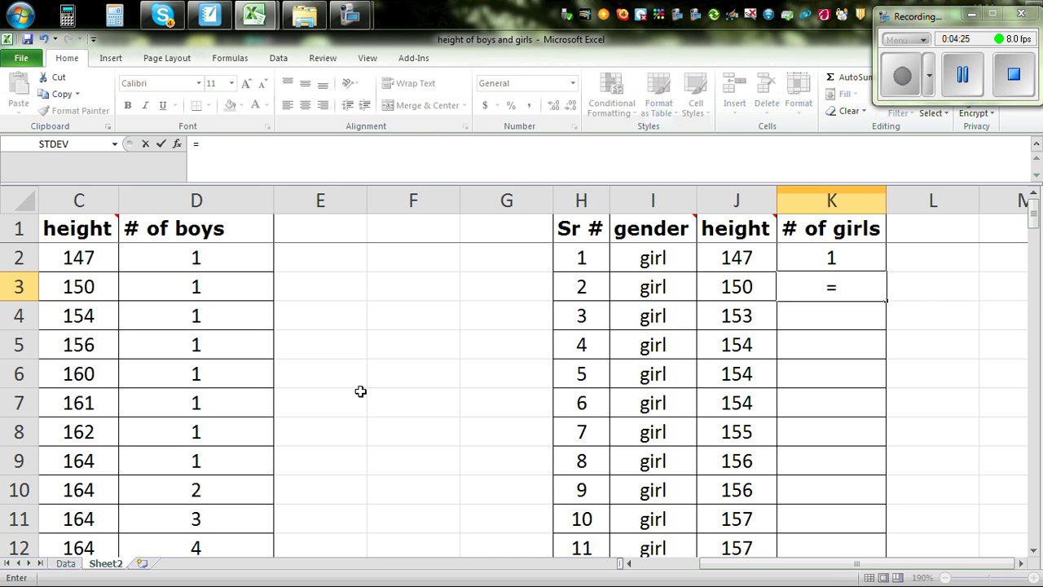
text(if)
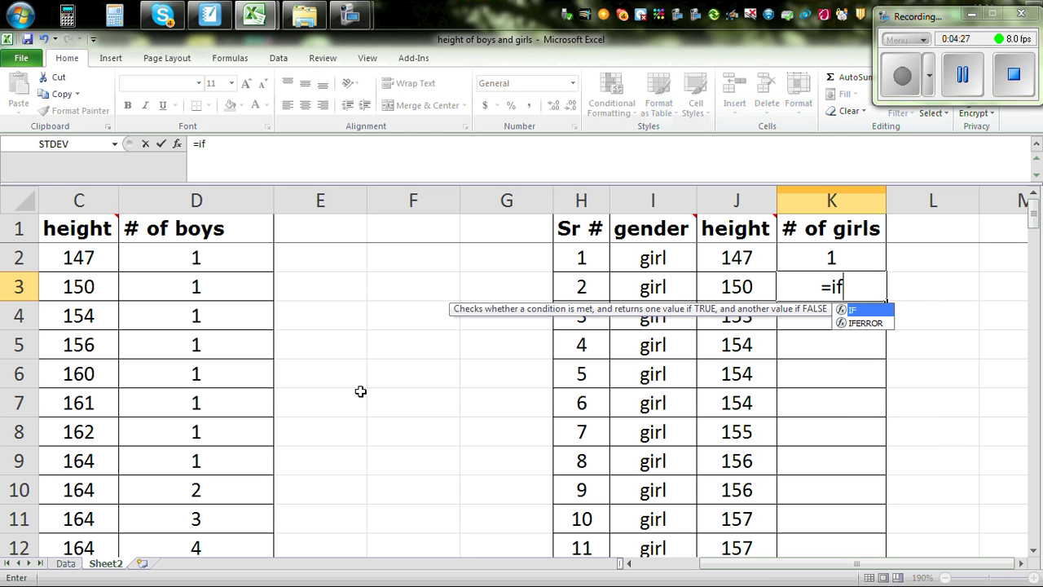
text(()
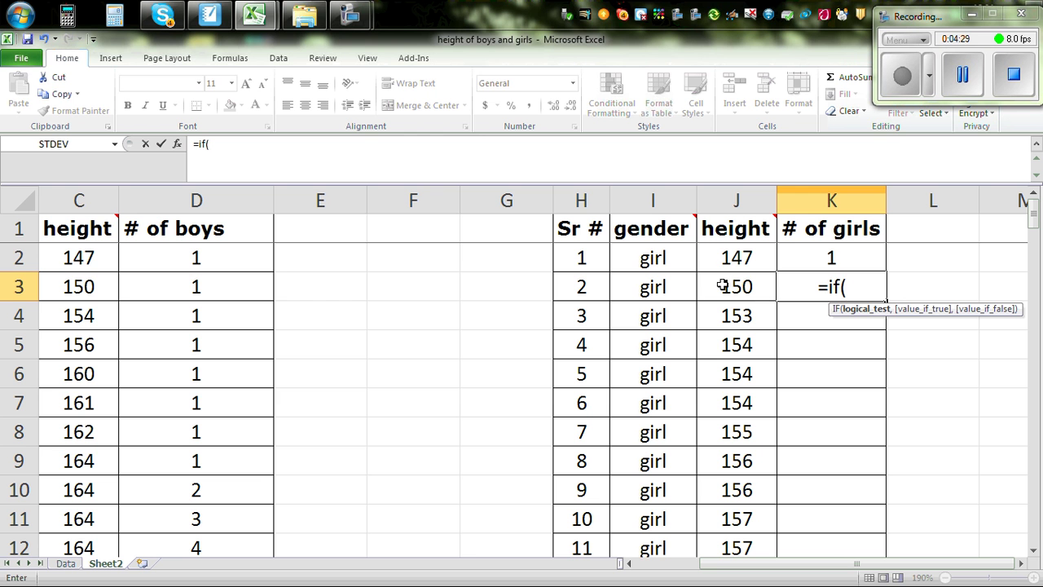
click(720, 289)
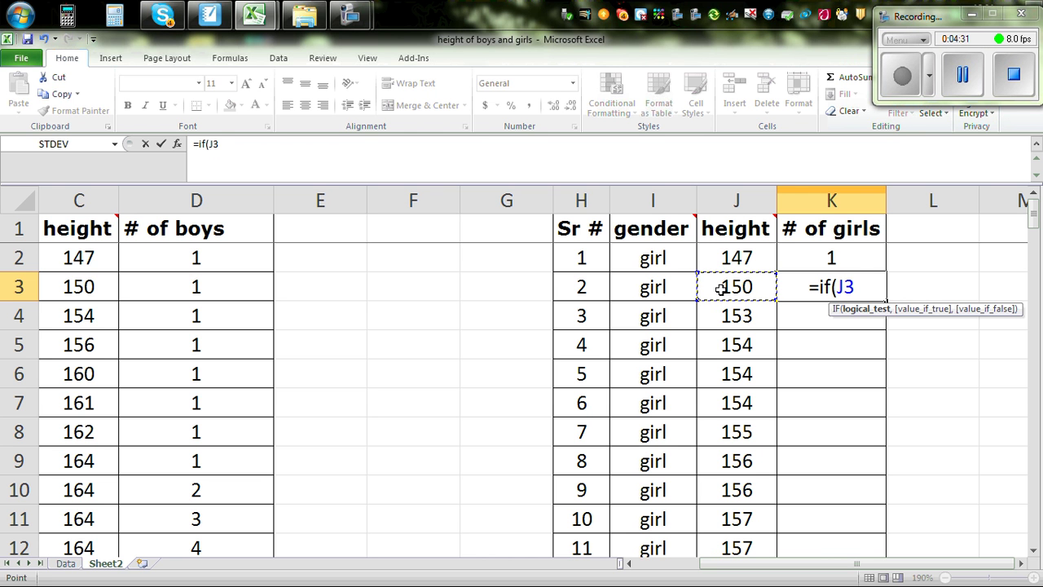
text(=)
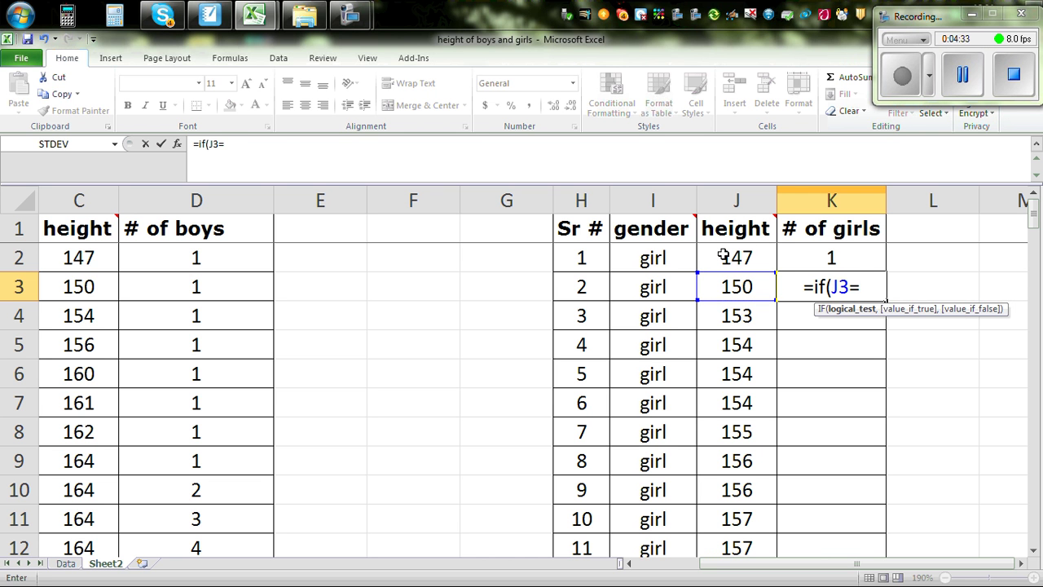
click(723, 256)
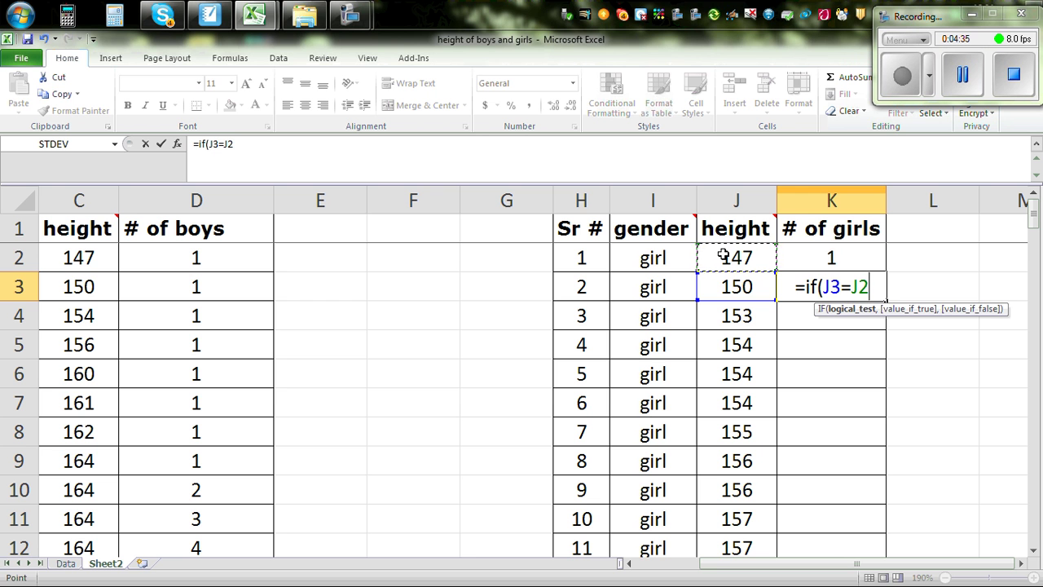
text(,)
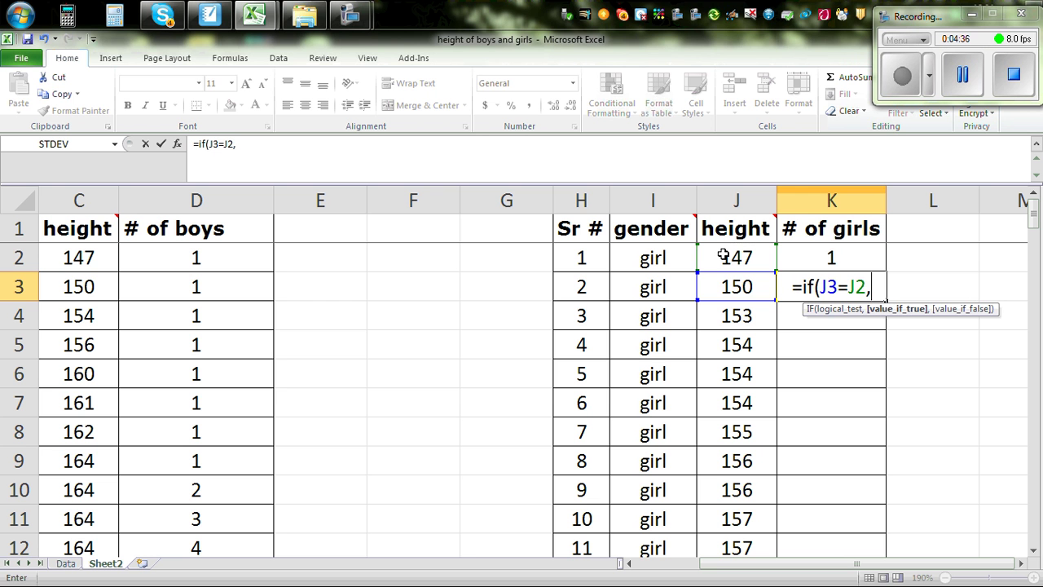
click(817, 258)
text(+)
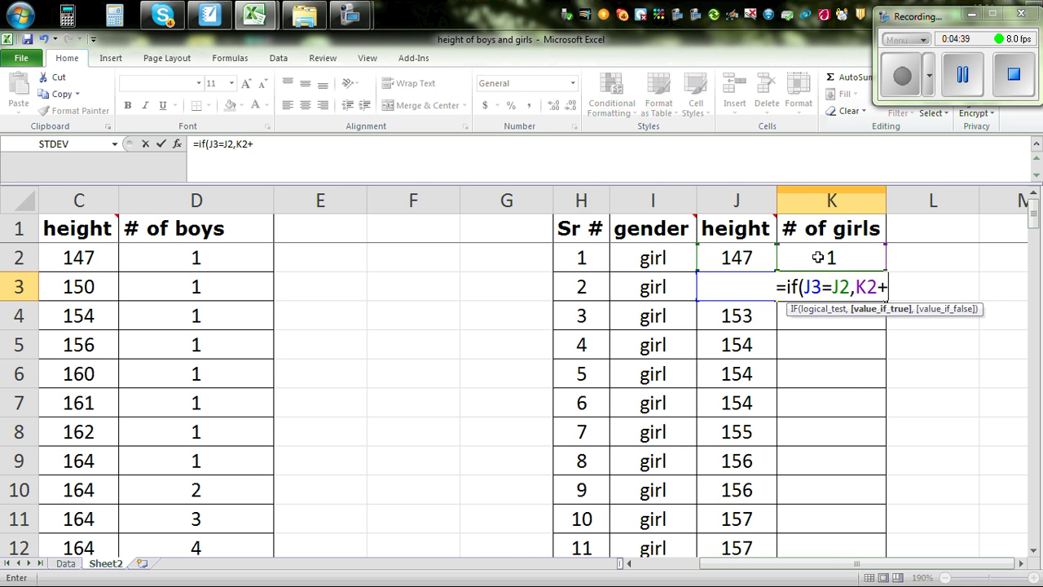
text(1,)
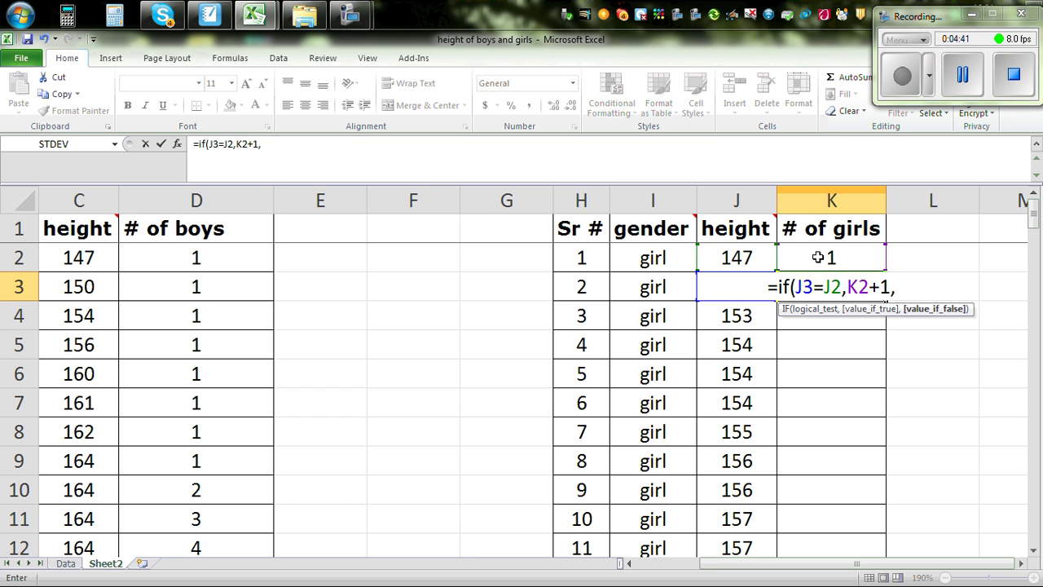
text(1))
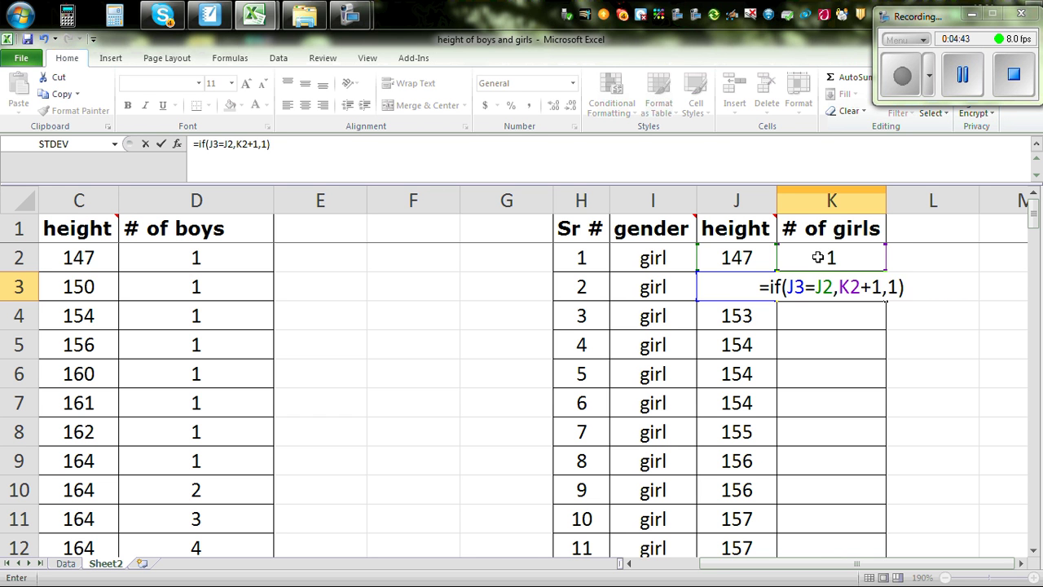
key(Return)
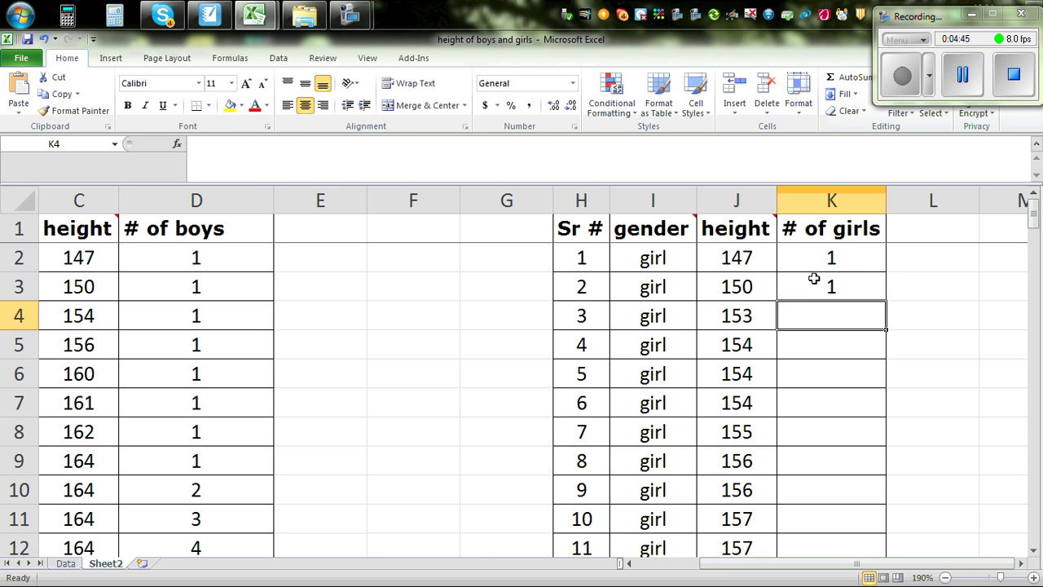
Fill the K3 formula down the "# of girls" column through row 31 and look over the filled counts
click(813, 278)
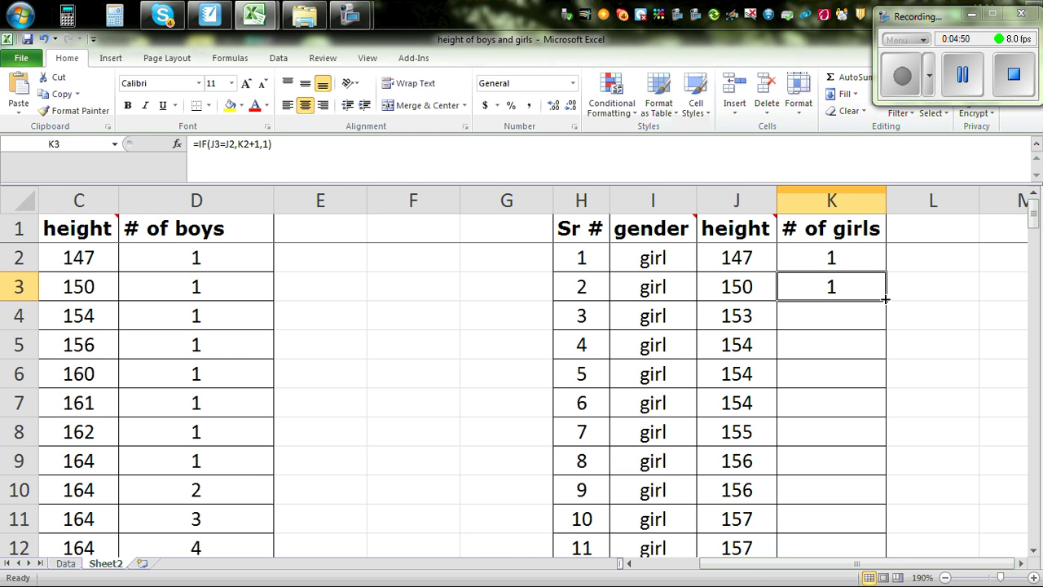
double_click(885, 301)
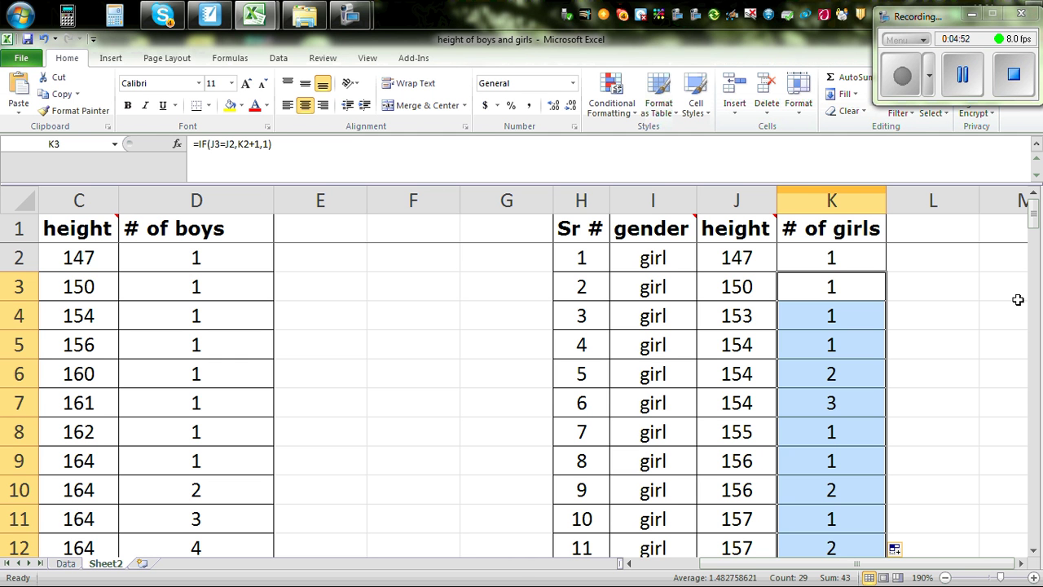
drag(1033, 220, 1033, 229)
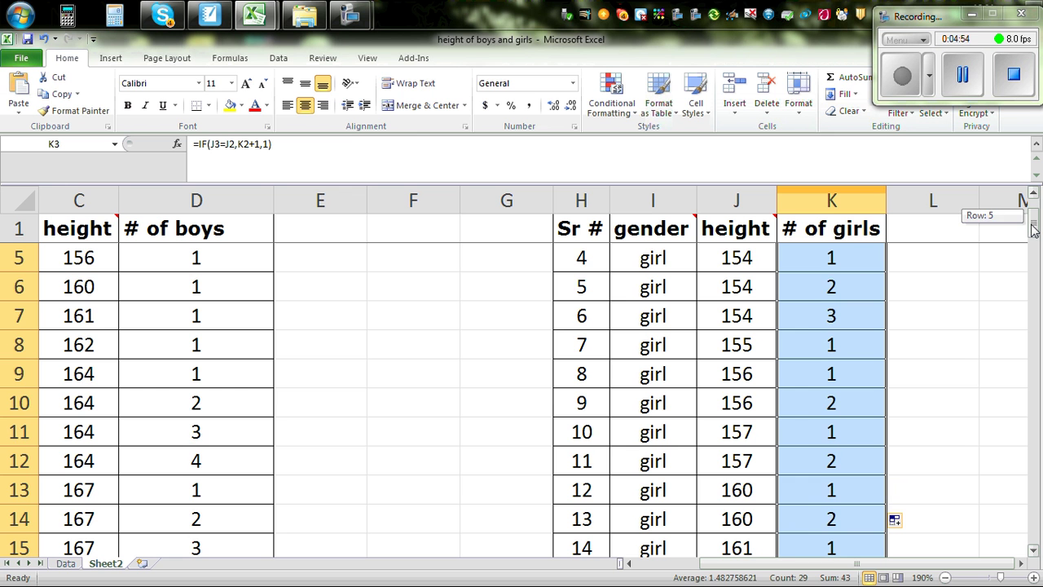
click(1033, 192)
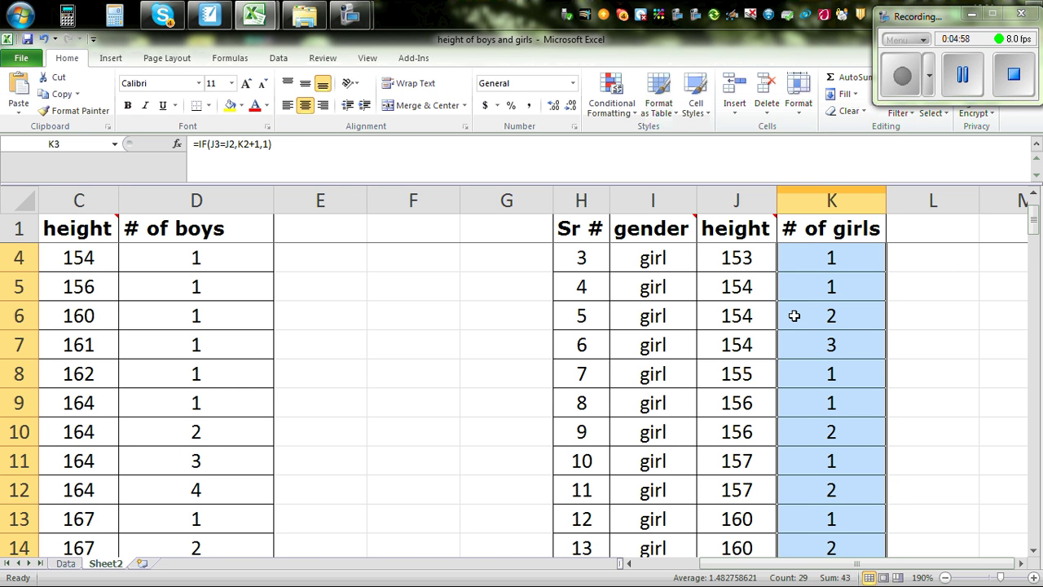
drag(1033, 221, 1032, 213)
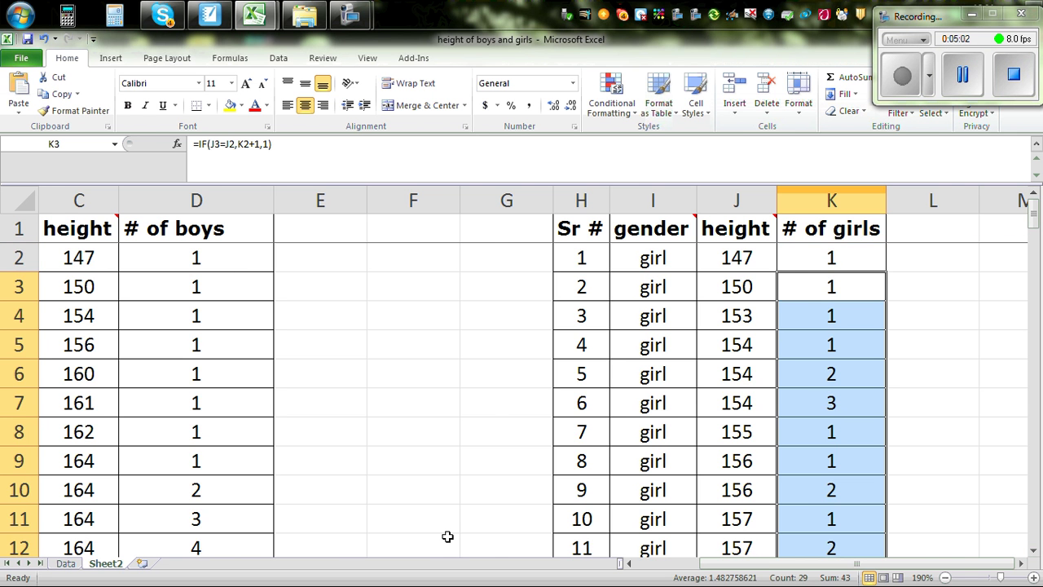
scroll(447, 536, down, 1)
scroll(443, 522, down, 2)
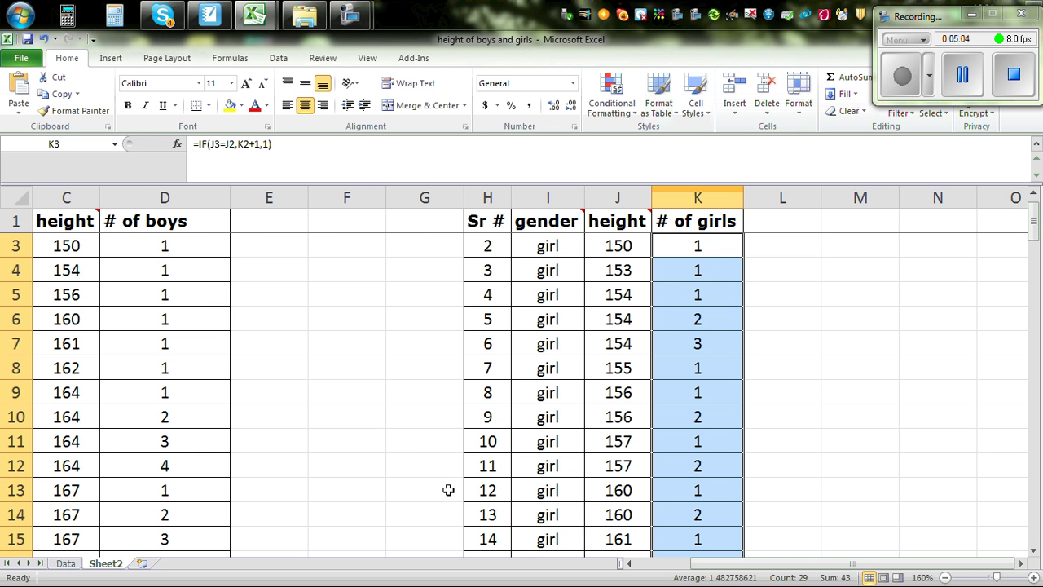
Insert a markers-only scatter chart from the boys' height and "# of boys" data in C1:D31
drag(692, 563, 643, 563)
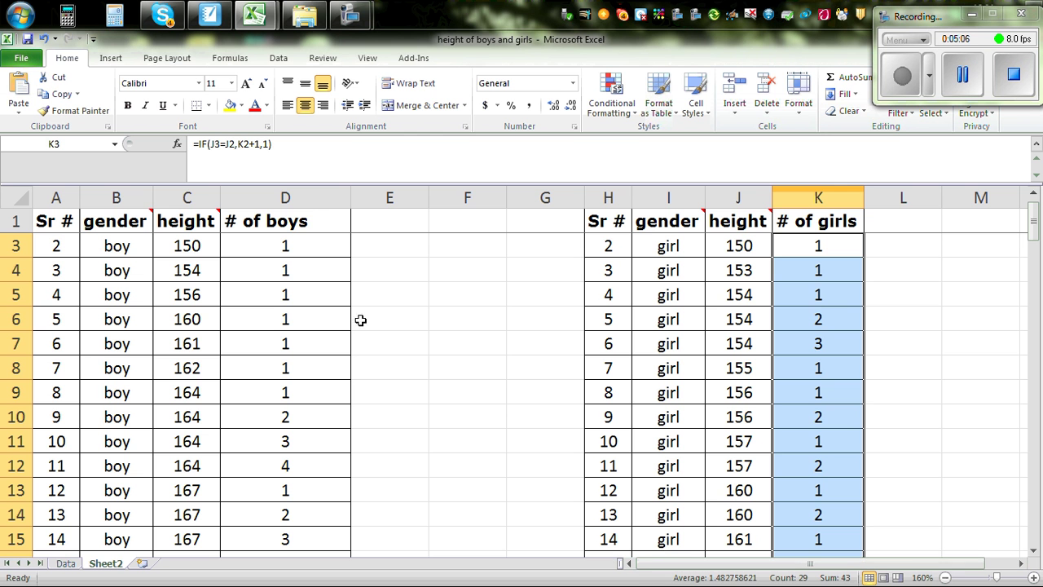
drag(192, 224, 290, 514)
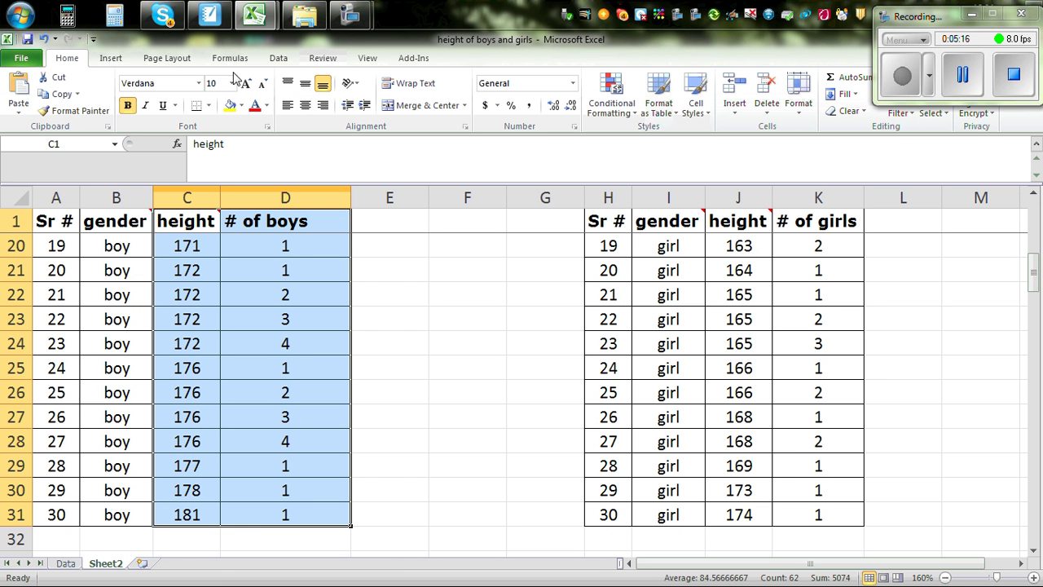
click(112, 64)
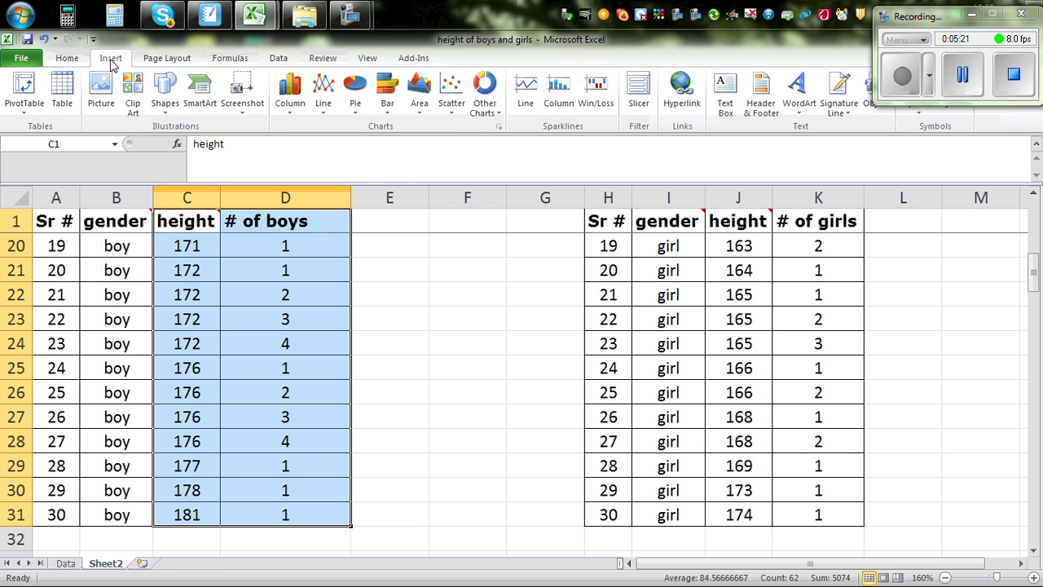
click(453, 94)
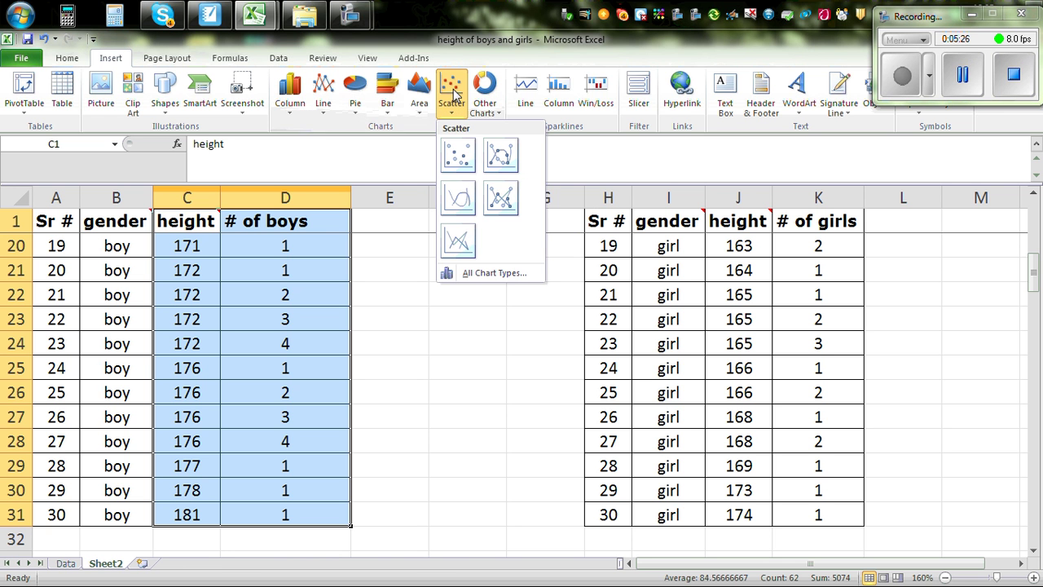
click(455, 157)
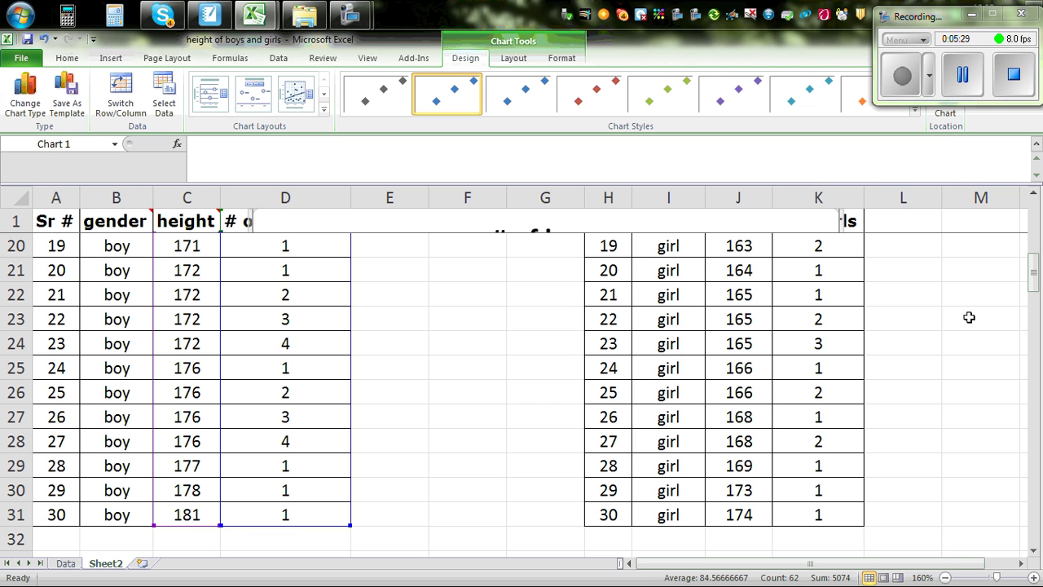
drag(1031, 280, 1027, 215)
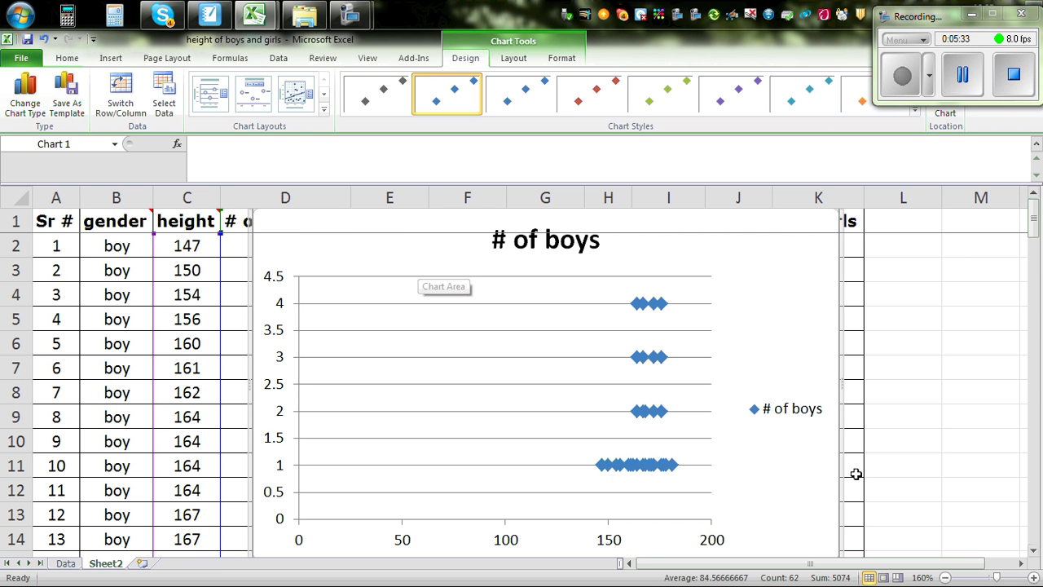
mouse_move(542, 279)
mouse_down()
mouse_move(507, 310)
mouse_move(533, 287)
mouse_up()
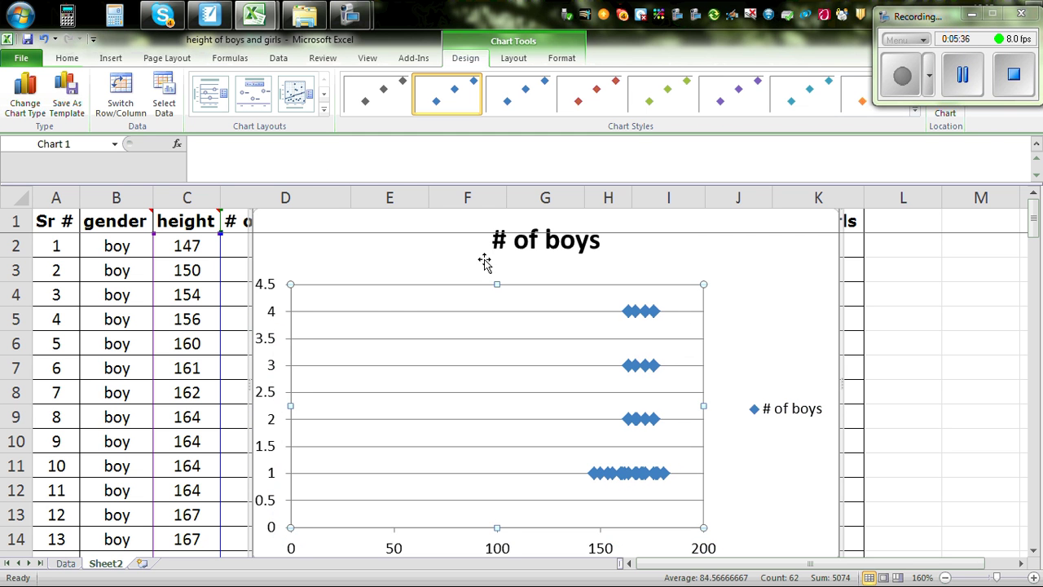
click(44, 39)
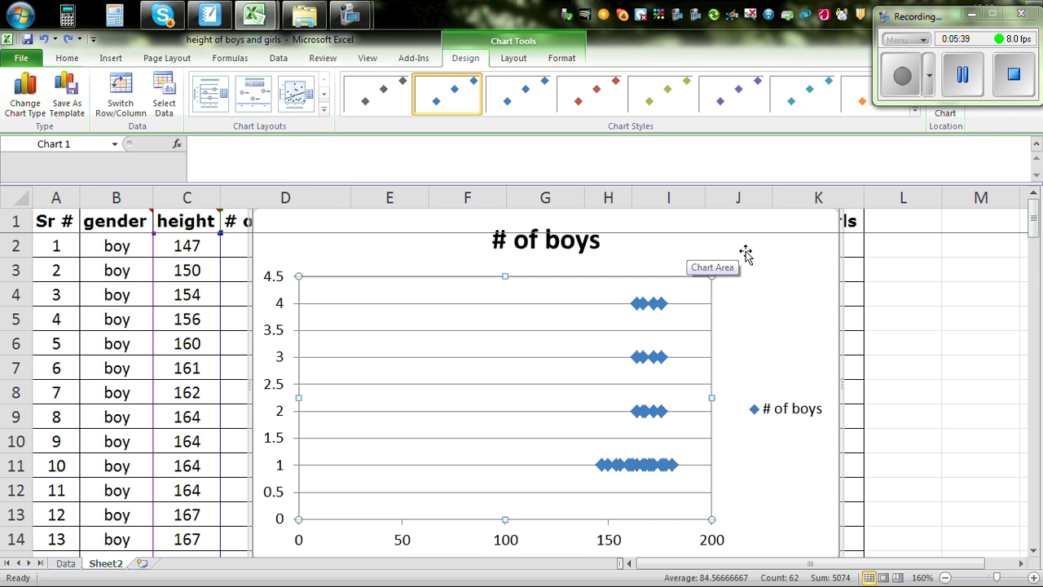
click(997, 283)
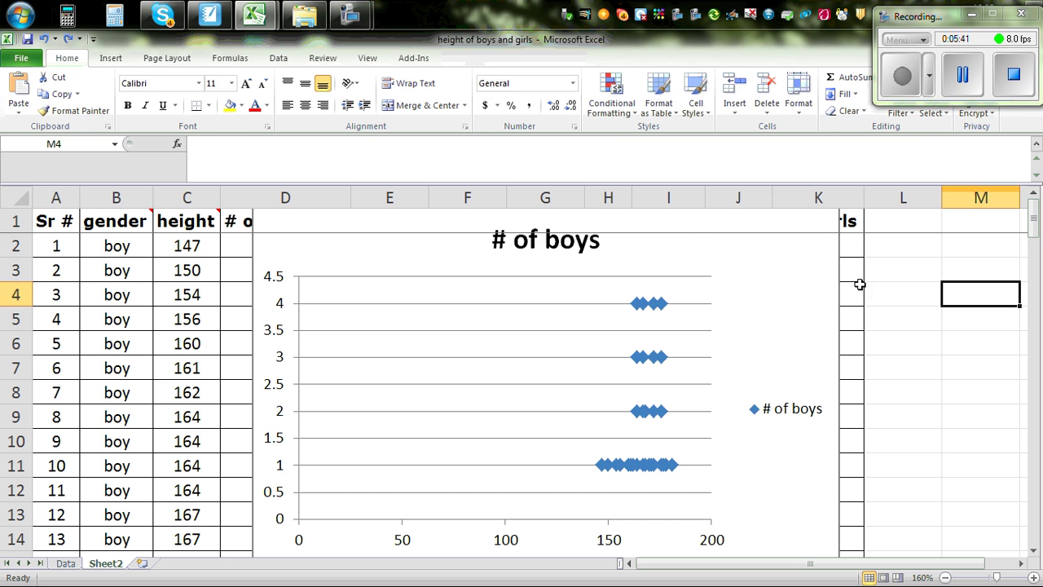
Move the "# of boys" chart so its upper-left corner sits at about cell C7
click(784, 254)
drag(784, 252, 727, 315)
scroll(893, 300, down, 3)
drag(747, 373, 697, 467)
scroll(892, 433, up, 6)
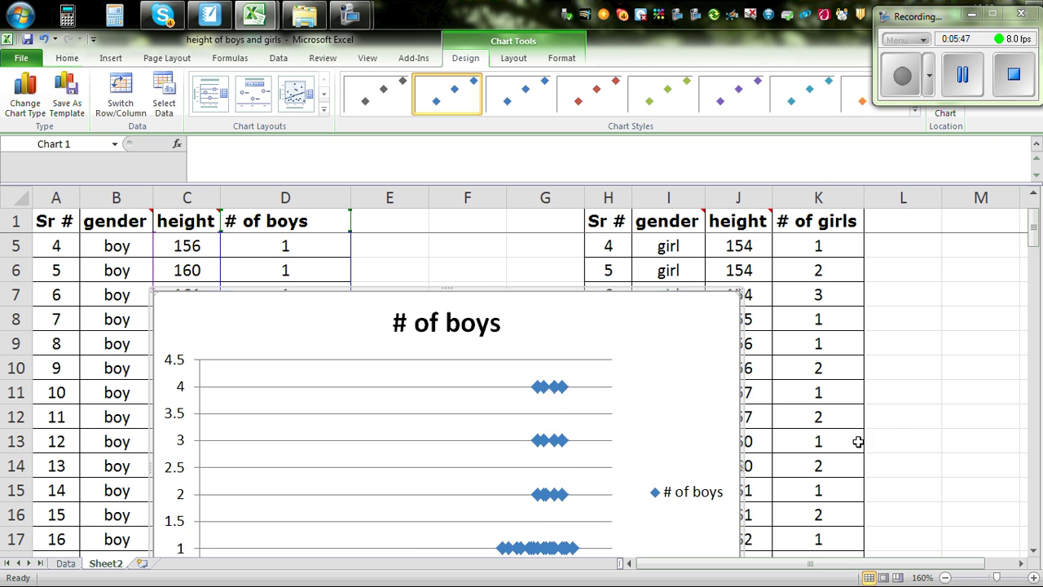
Delete the legend from the "# of boys" chart
scroll(727, 497, down, 1)
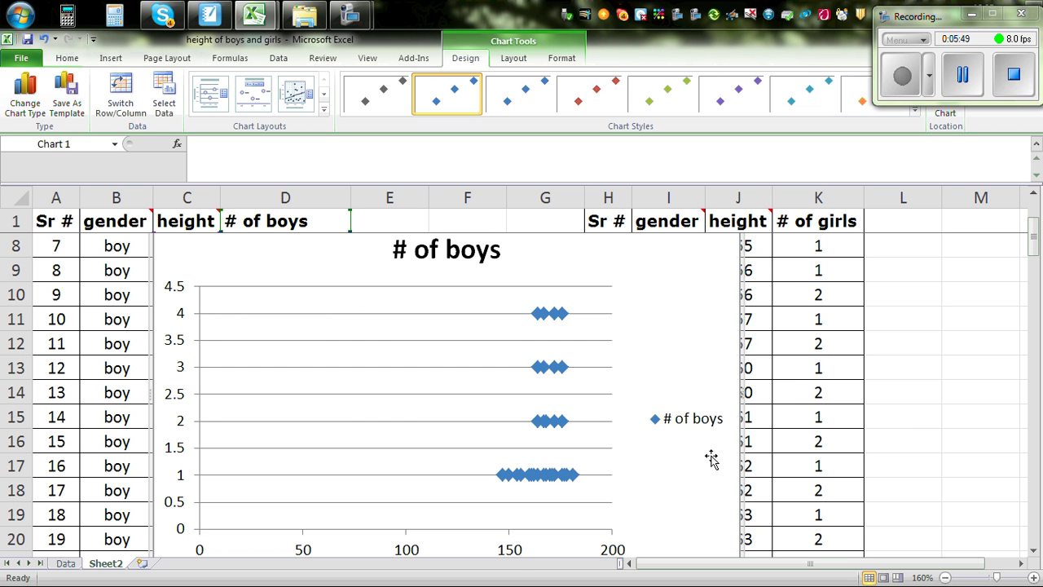
click(683, 422)
key(Delete)
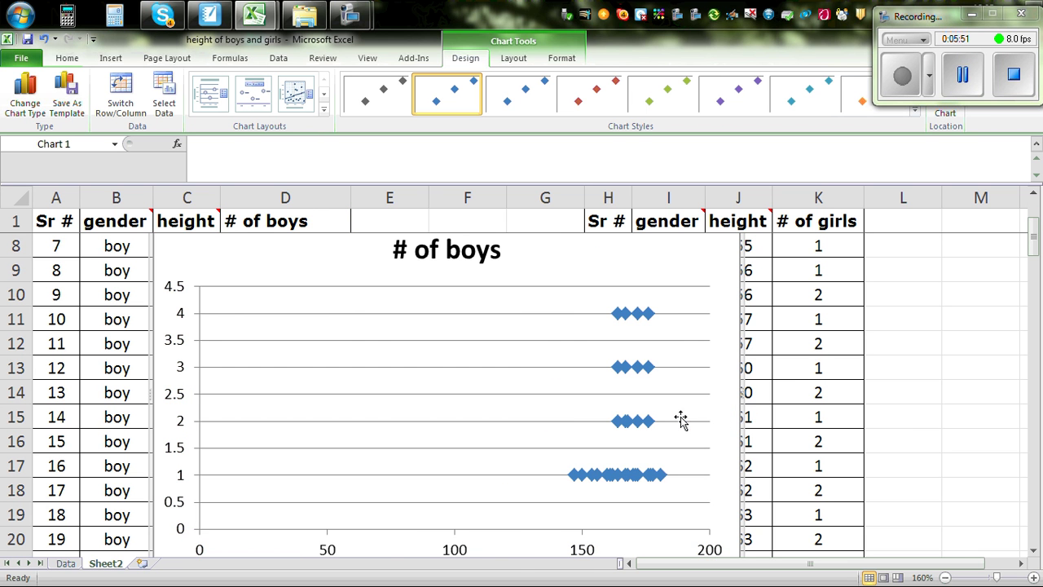
Delete the vertical axis and the horizontal gridlines from the "# of boys" chart
click(181, 400)
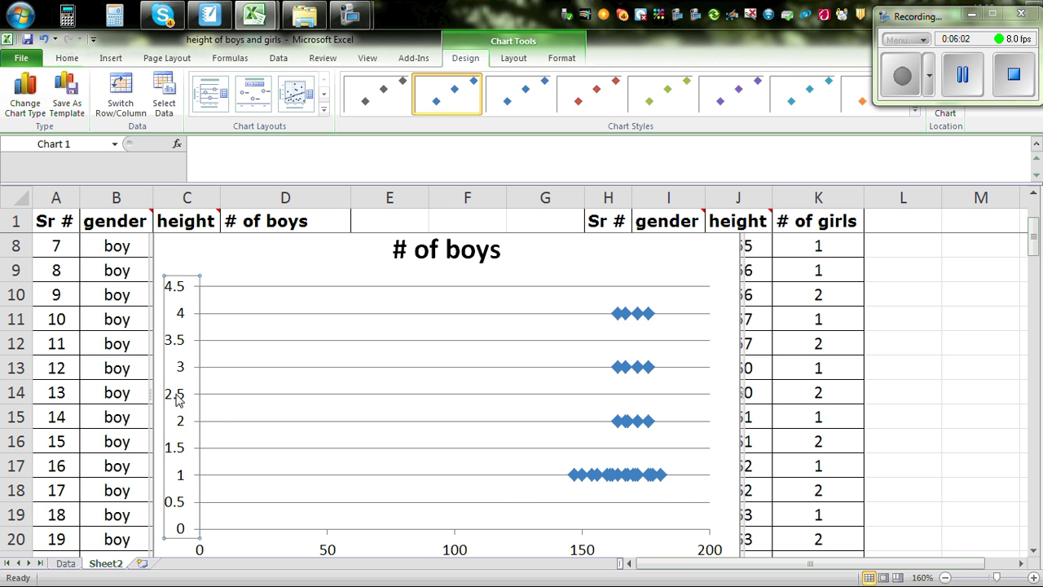
key(Delete)
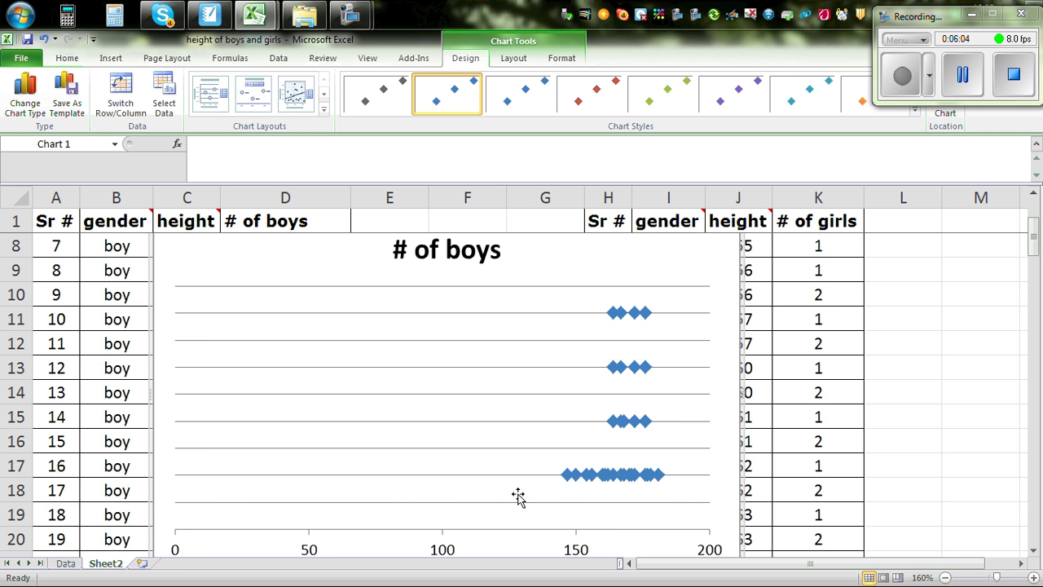
click(412, 502)
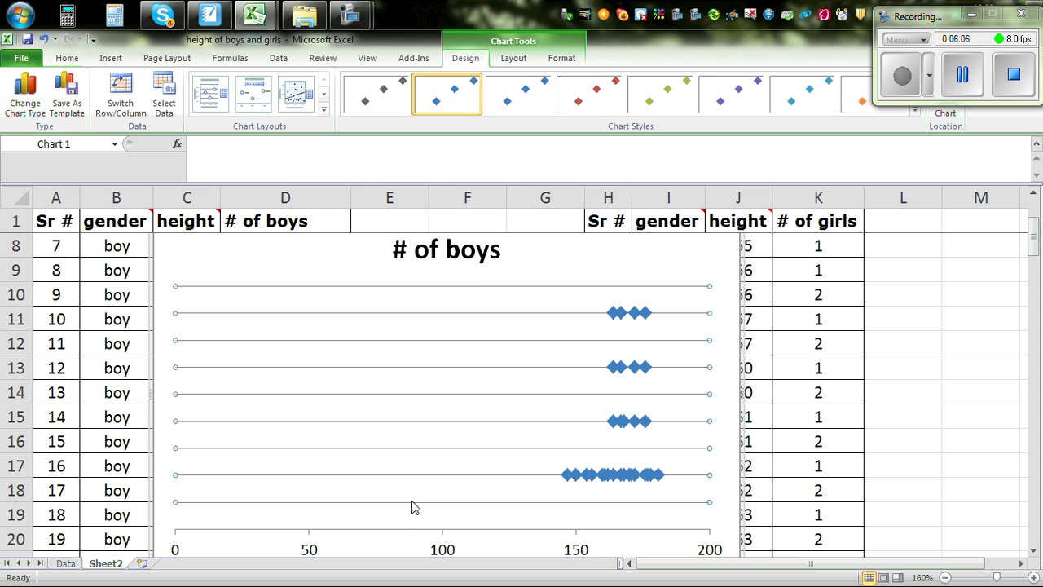
key(Delete)
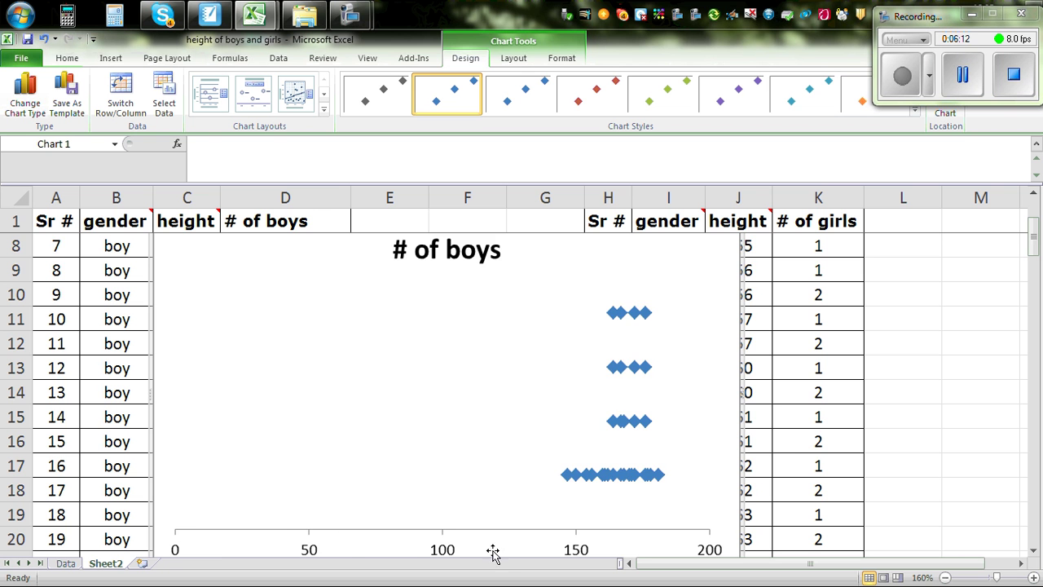
Set the boys' chart horizontal axis to a fixed minimum of 145 and a fixed maximum of 185
scroll(507, 517, down, 1)
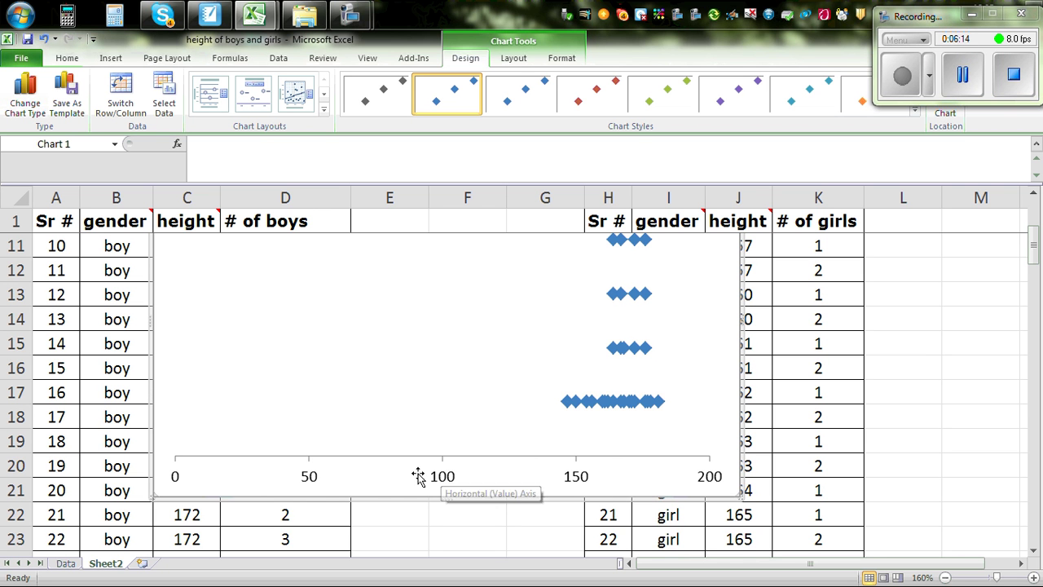
scroll(535, 391, up, 1)
scroll(535, 390, up, 2)
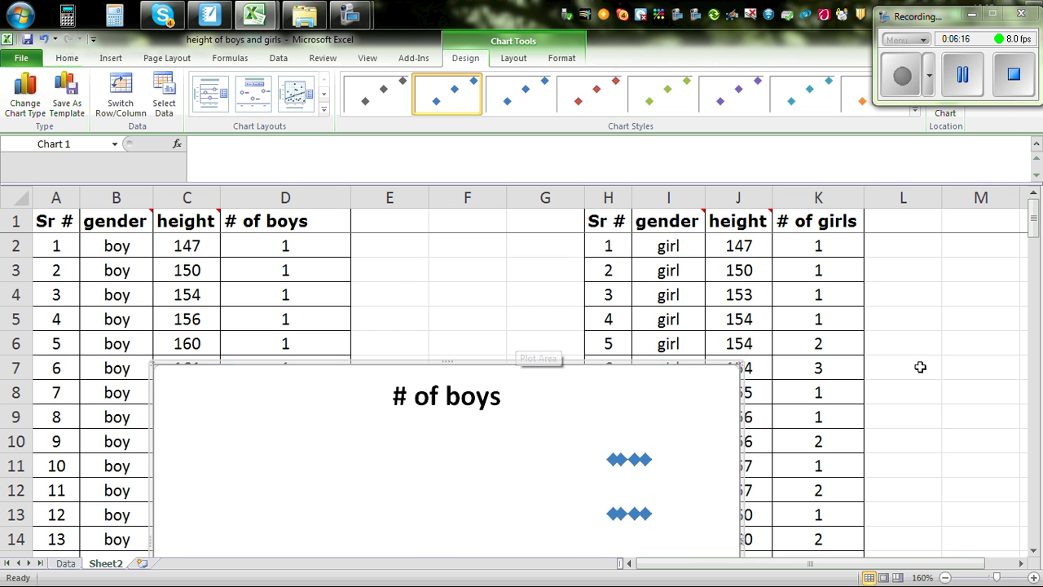
scroll(318, 277, down, 2)
scroll(317, 319, down, 5)
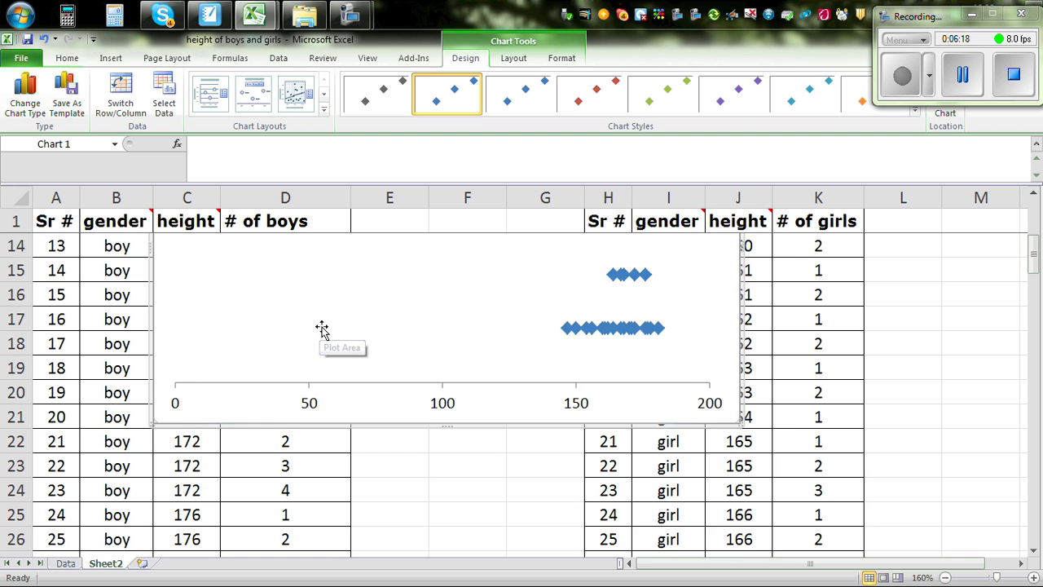
scroll(323, 334, up, 2)
scroll(322, 334, up, 1)
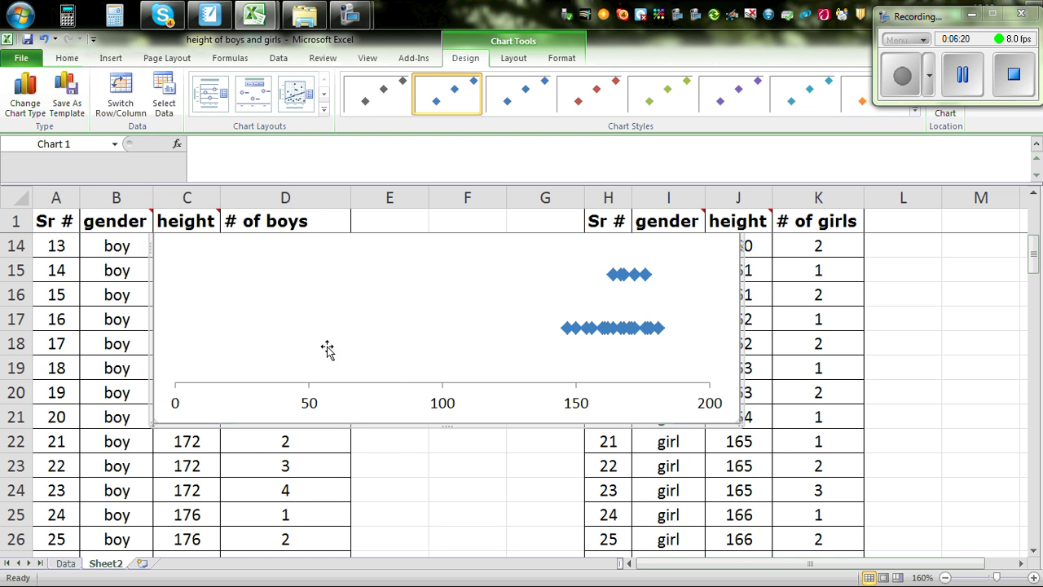
right_click(314, 407)
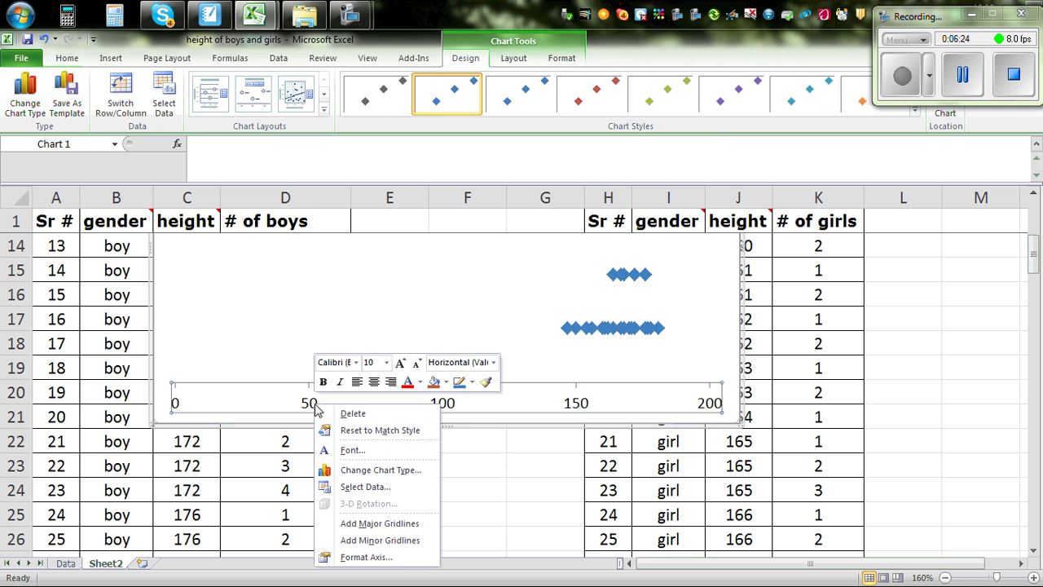
click(366, 557)
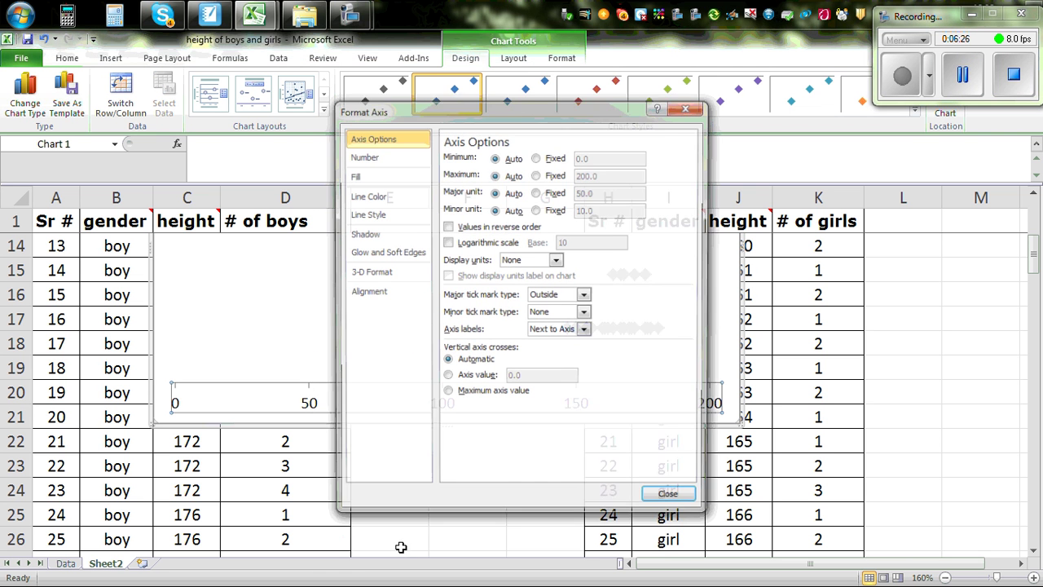
click(536, 157)
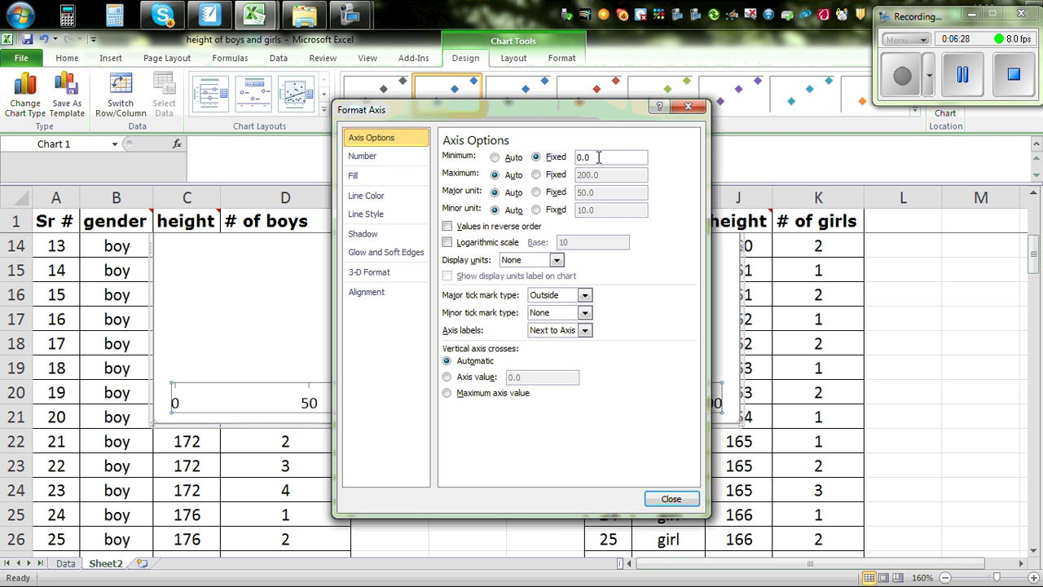
text(145)
click(537, 174)
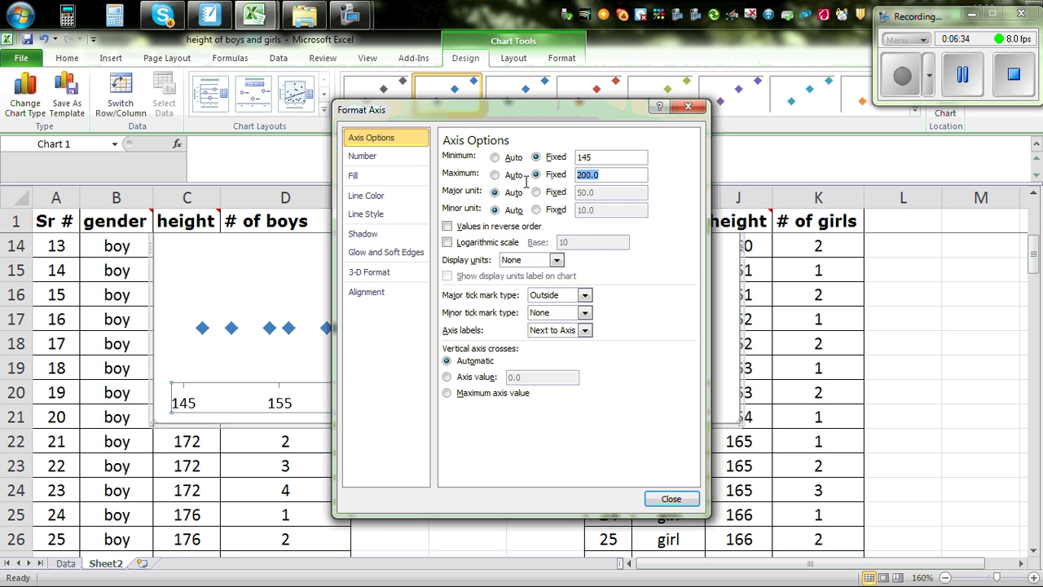
text(185)
Set the horizontal axis to a fixed major unit of 5 and close the axis formatting
click(536, 192)
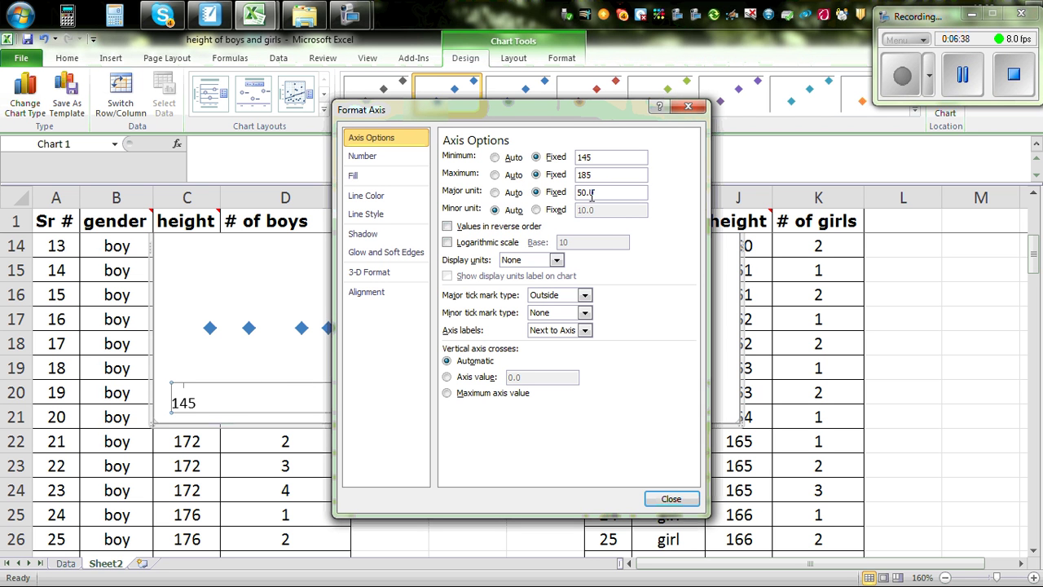
drag(598, 192, 549, 187)
text(5)
click(670, 499)
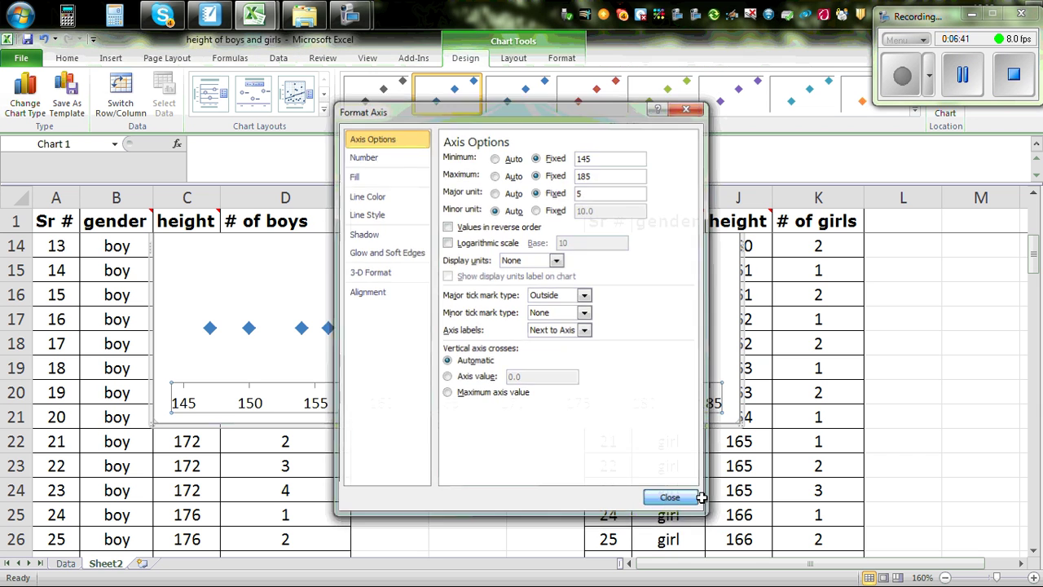
Set the horizontal axis major unit to 2 and enlarge the chart so it extends into column K
drag(1035, 233, 1031, 237)
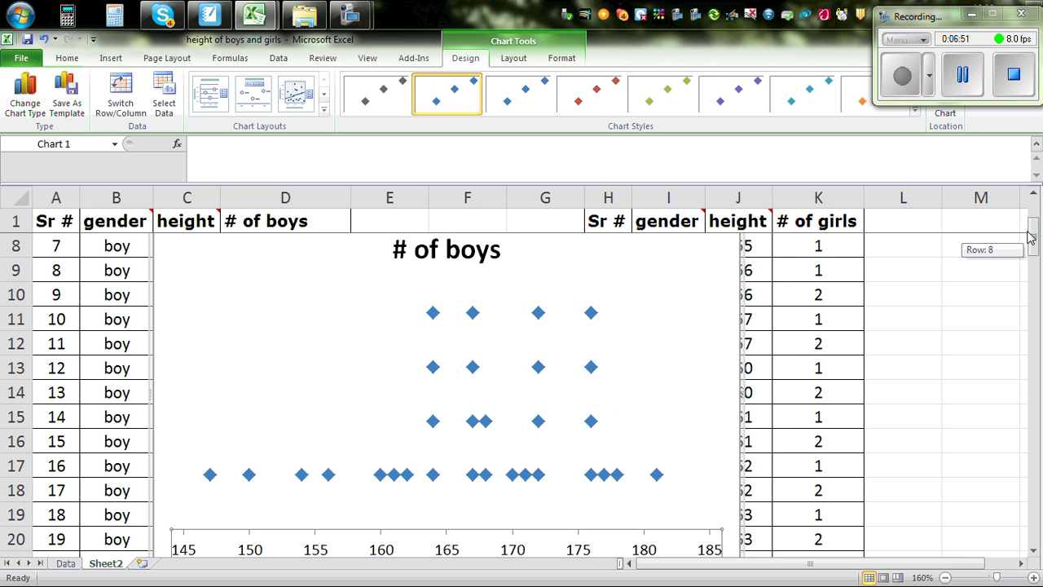
drag(1031, 237, 1028, 232)
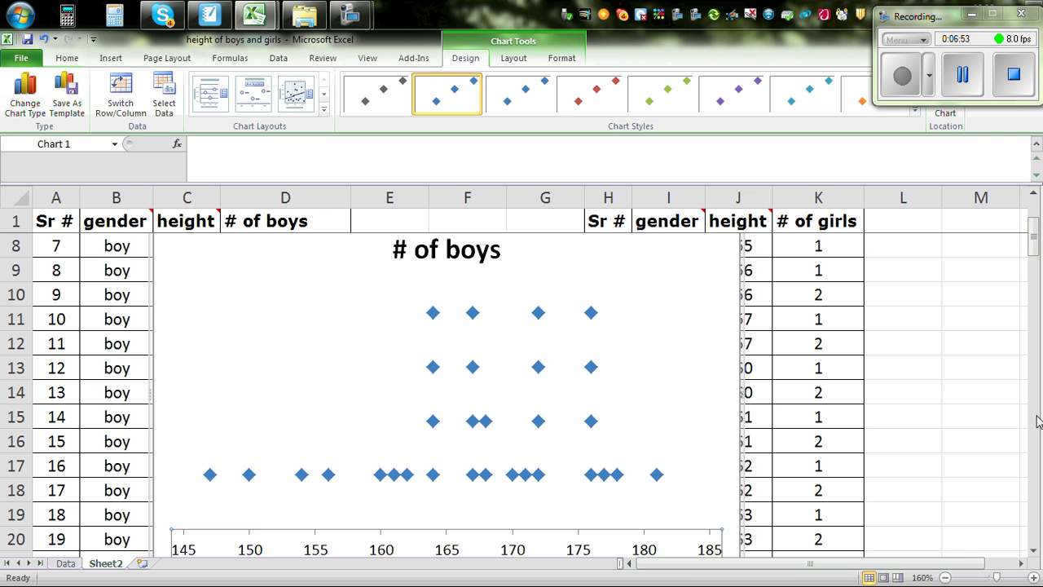
click(1033, 549)
click(1032, 549)
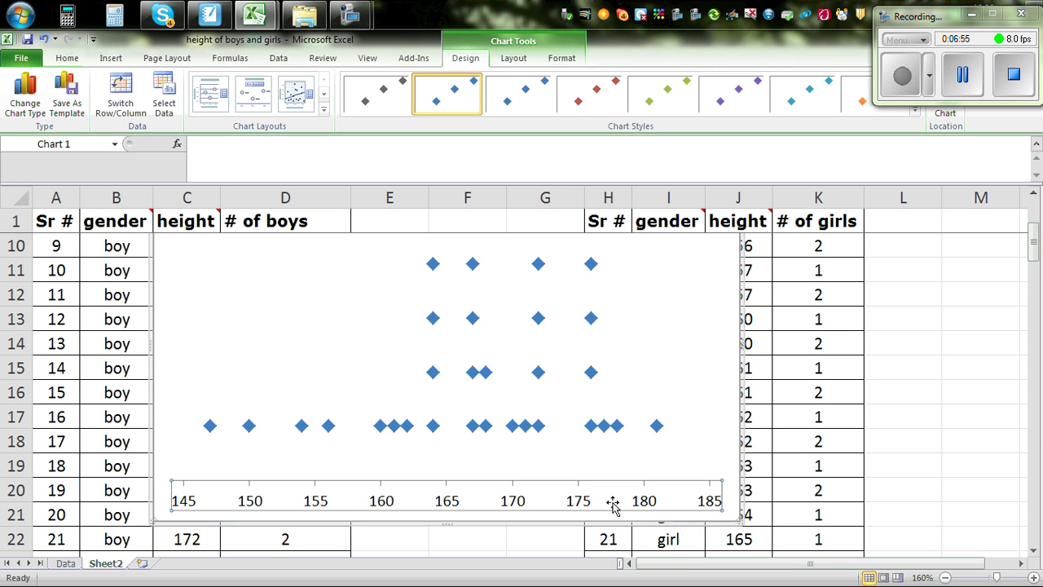
right_click(460, 506)
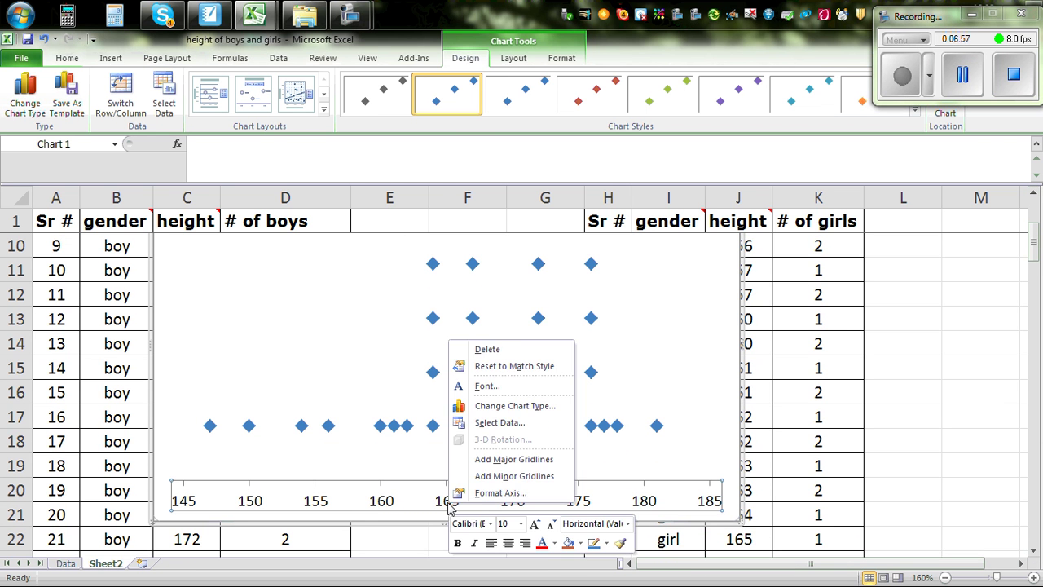
click(493, 493)
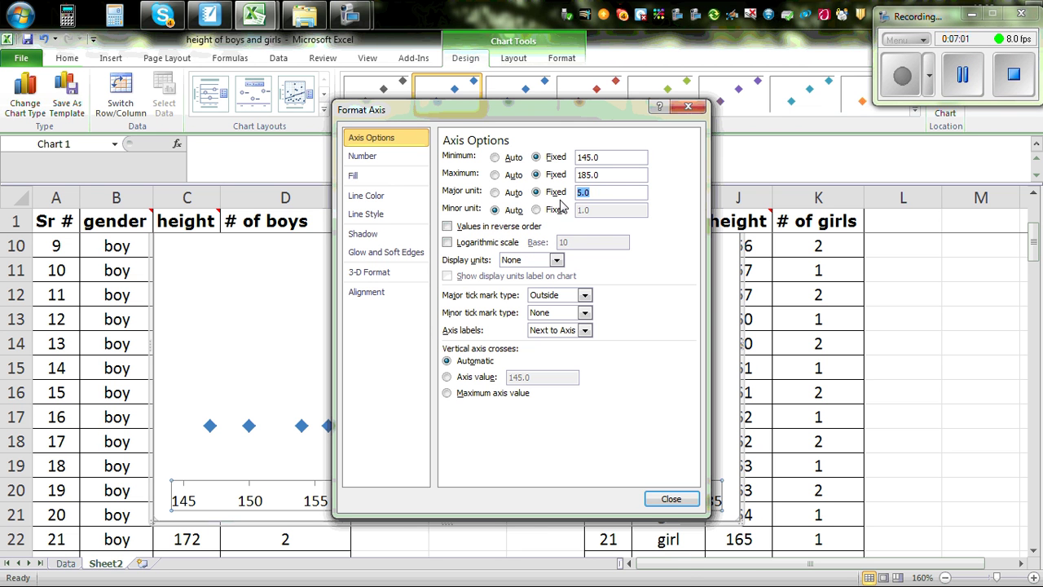
text(2)
click(673, 502)
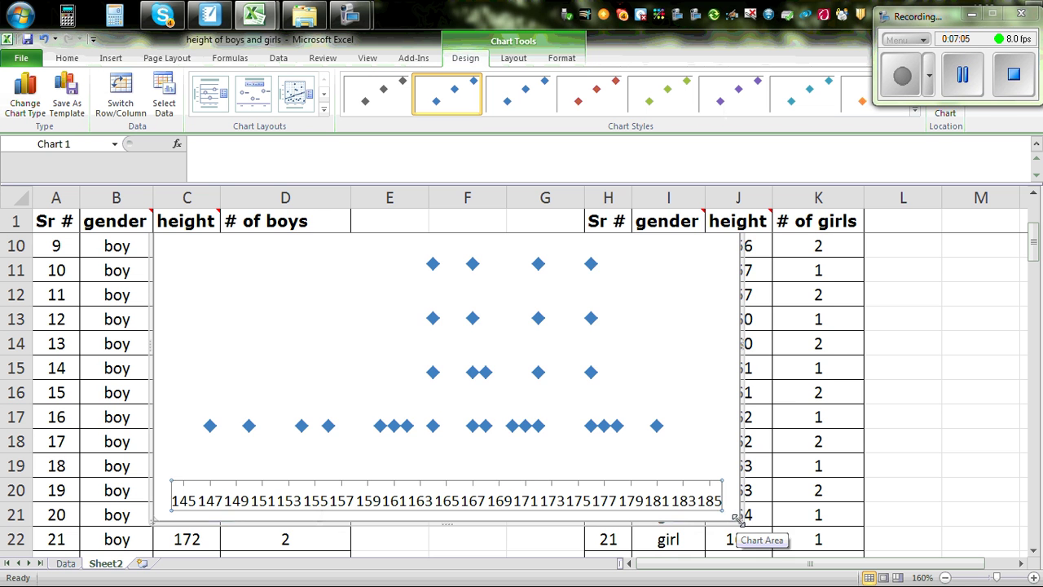
drag(737, 518, 831, 535)
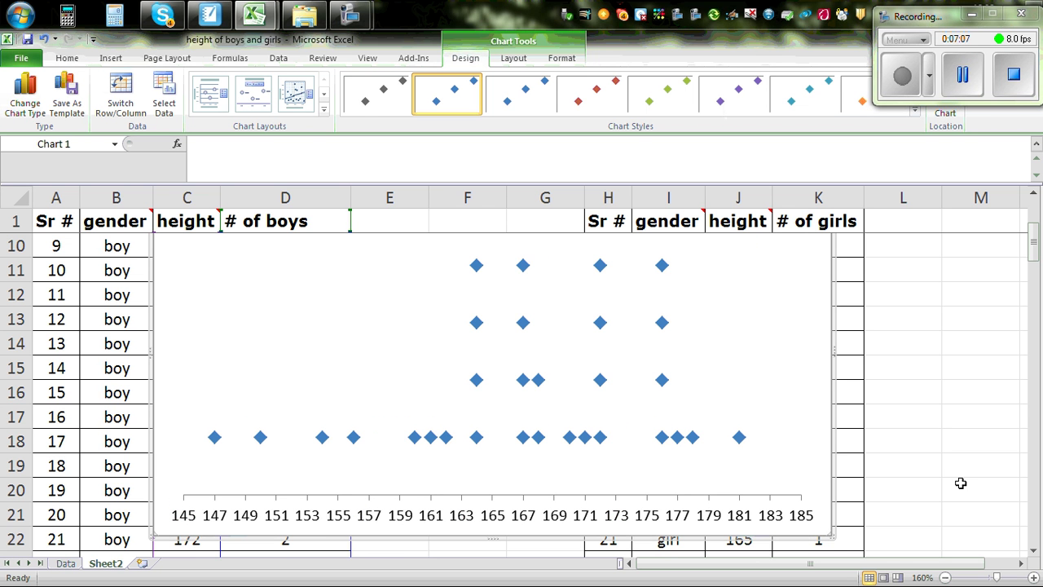
Change the boys' chart title to "Dot plot of the height of Year 9 boys in cm"
scroll(984, 472, up, 1)
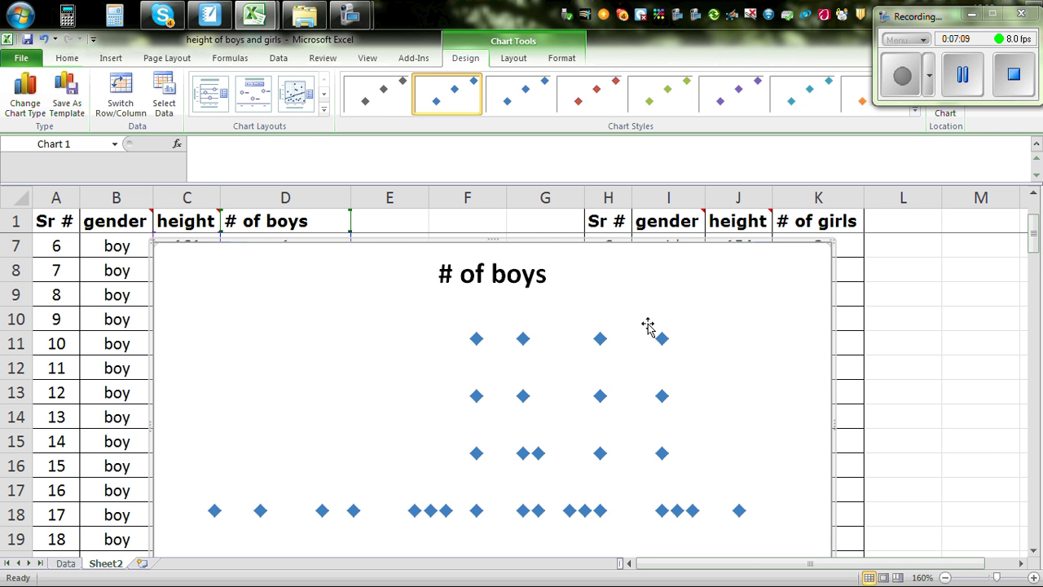
click(498, 275)
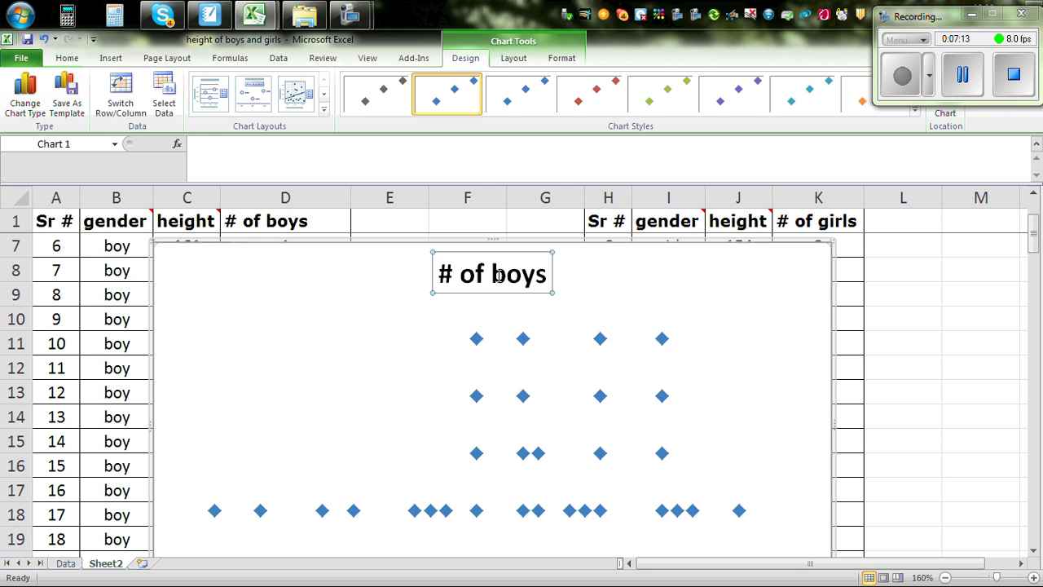
text(Do)
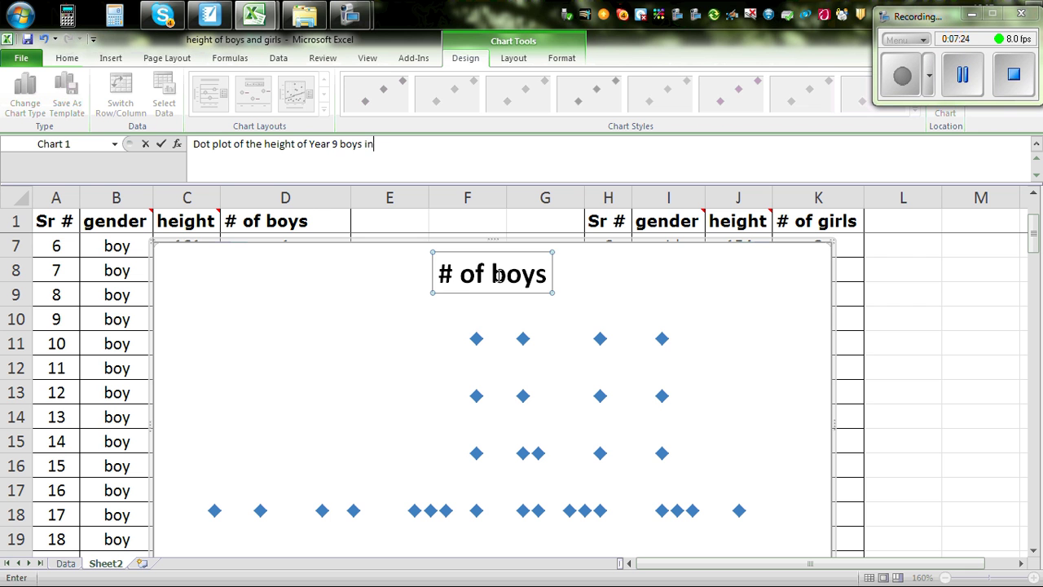
key(Return)
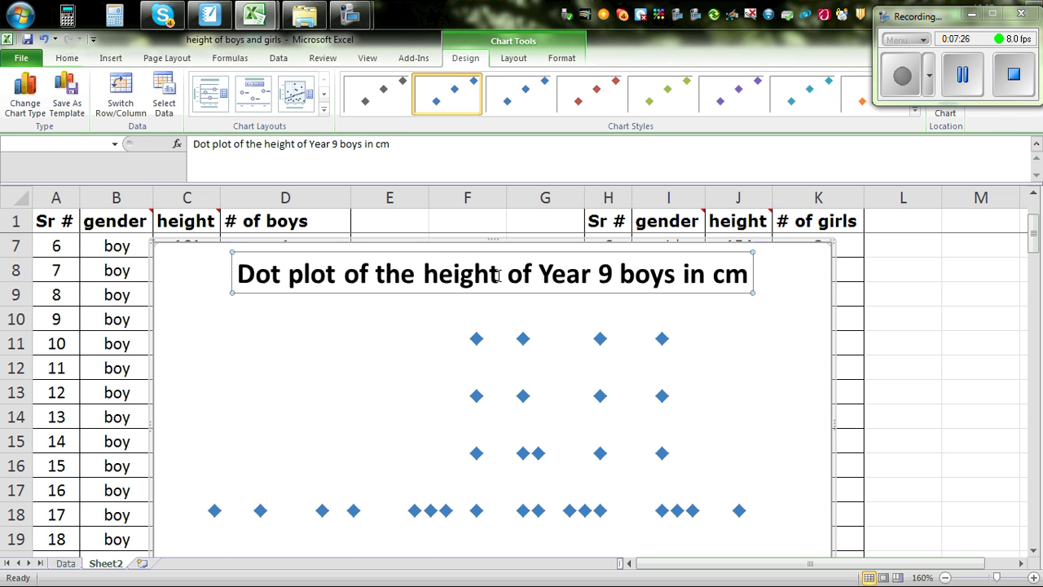
Add a title below the boys' chart horizontal axis reading "Height measured in cm"
scroll(894, 406, down, 2)
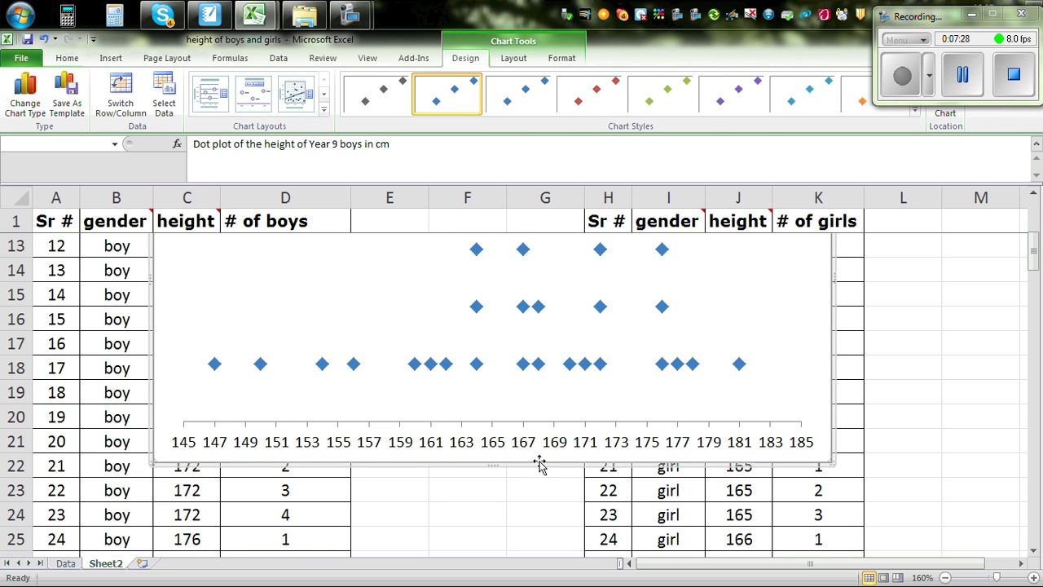
click(750, 378)
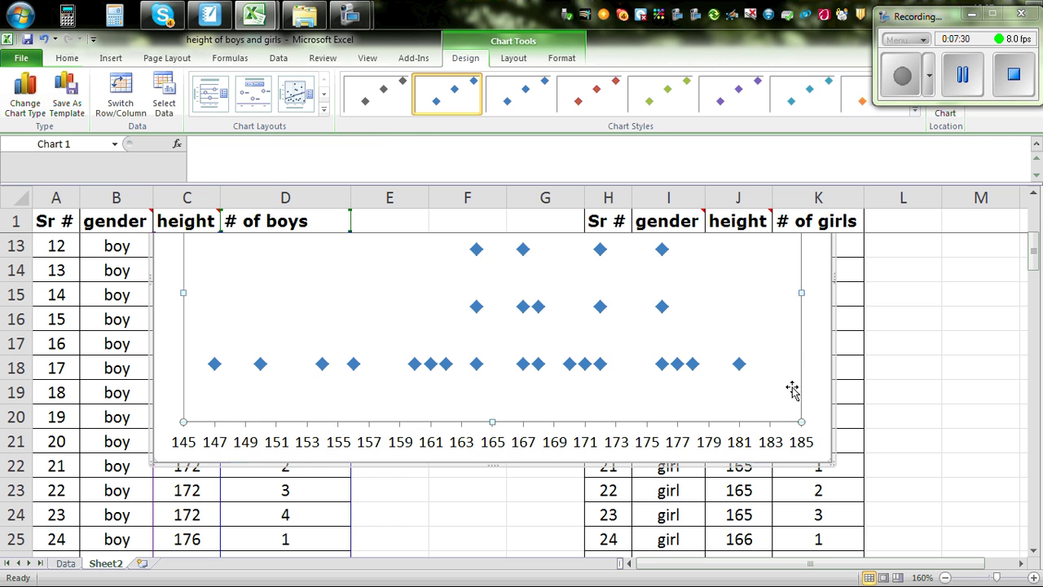
scroll(901, 375, up, 3)
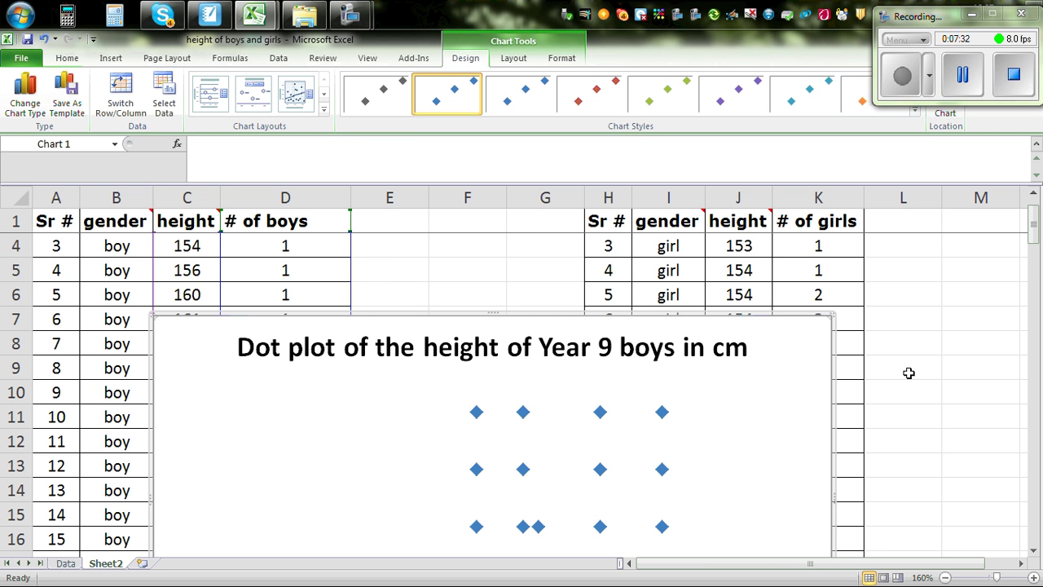
click(514, 59)
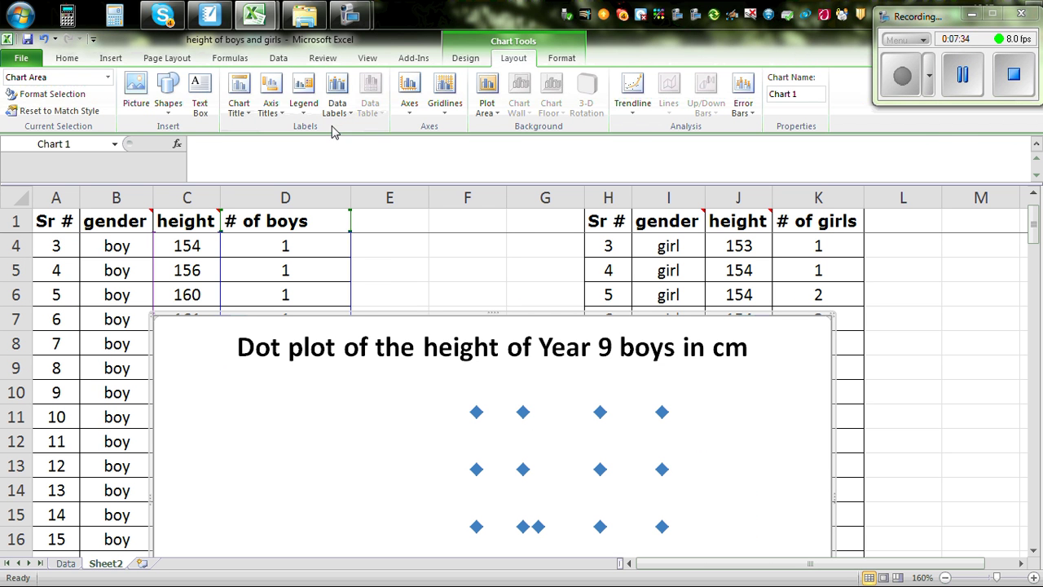
click(275, 118)
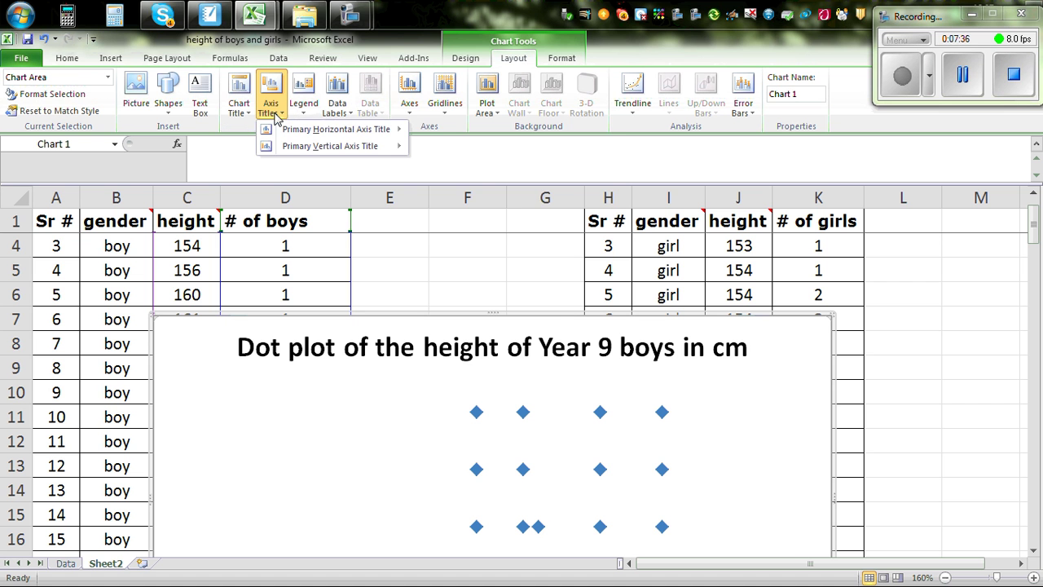
mouse_move(336, 129)
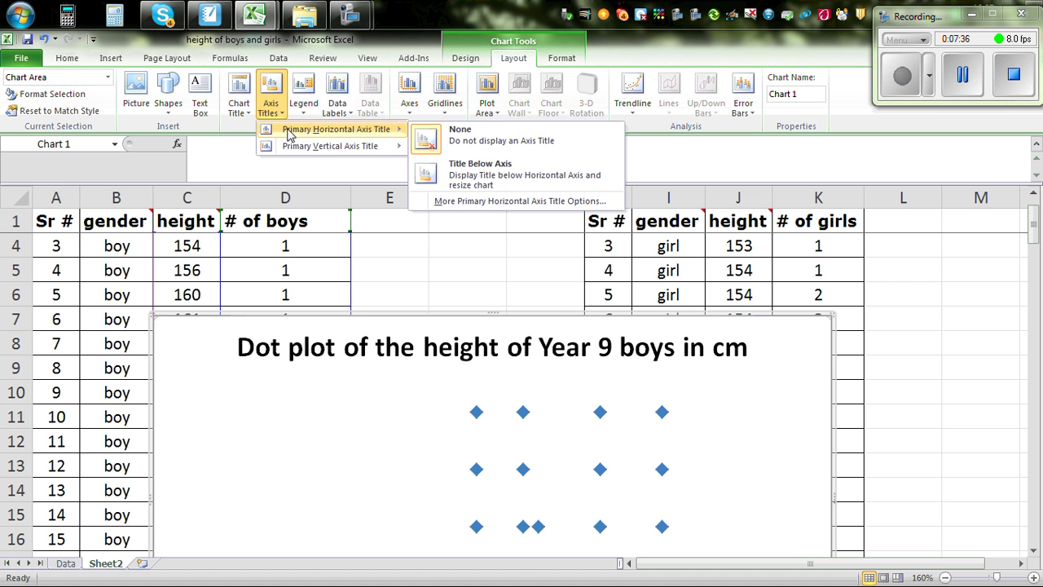
click(531, 181)
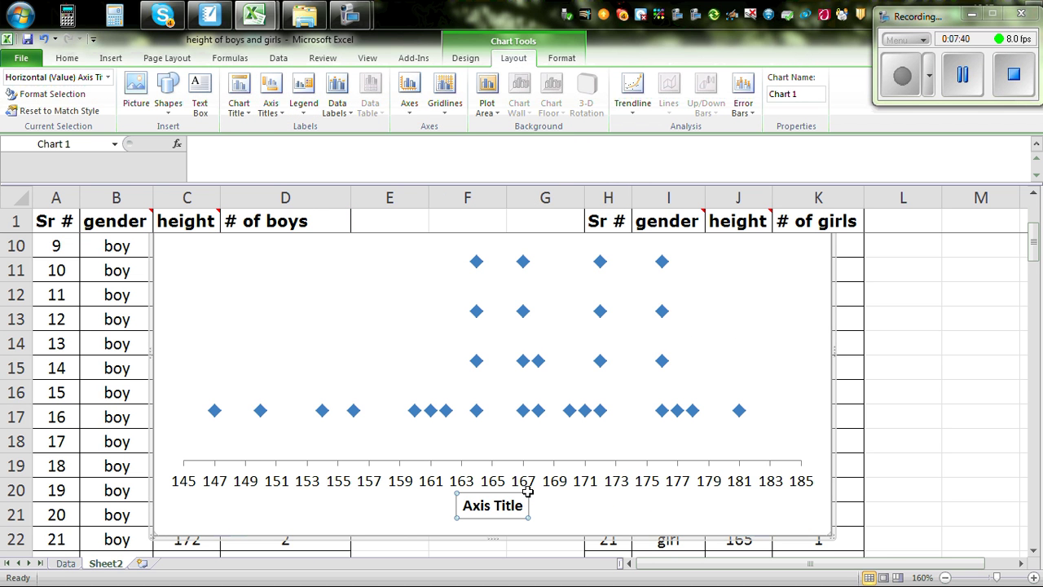
text(Height)
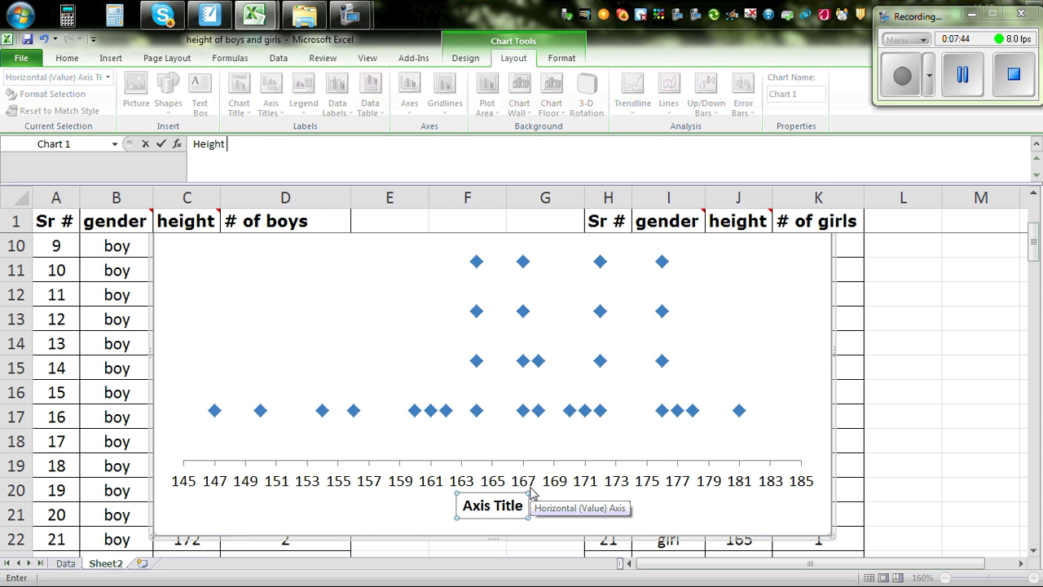
text( measured in cm)
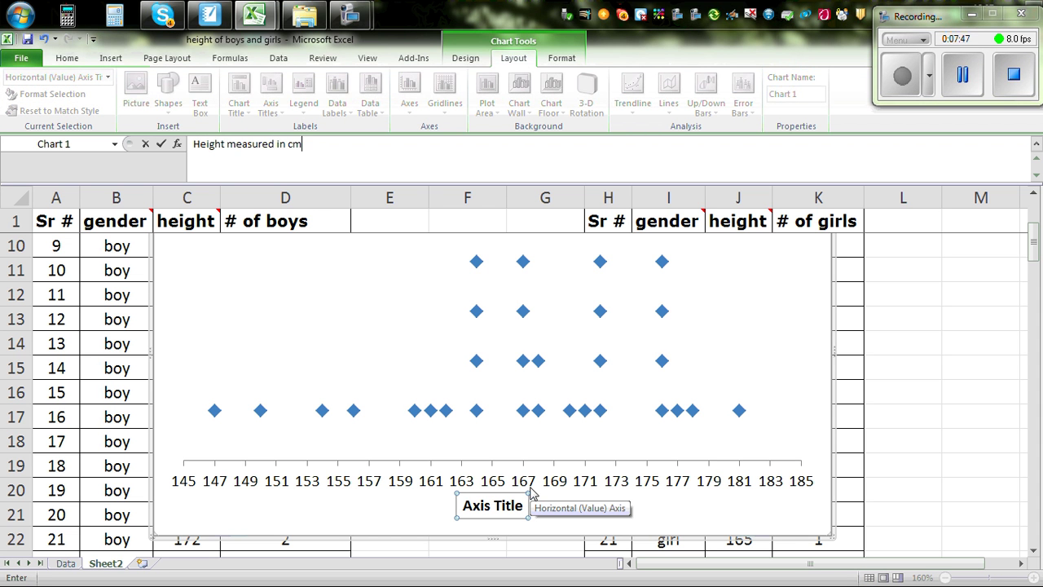
key(Return)
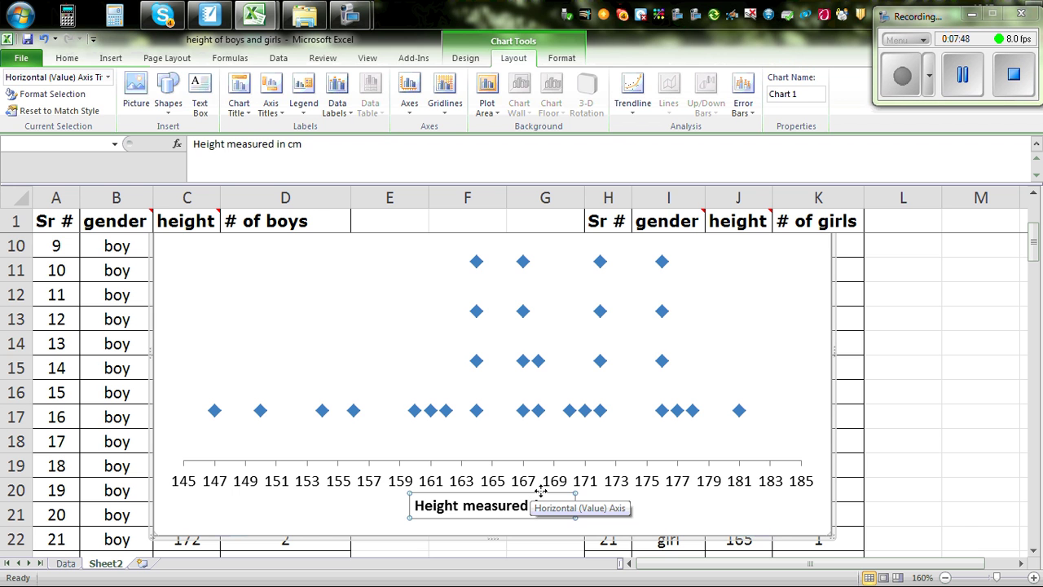
click(970, 446)
Copy the whole boys' dot plot chart
scroll(970, 440, up, 2)
scroll(970, 442, down, 1)
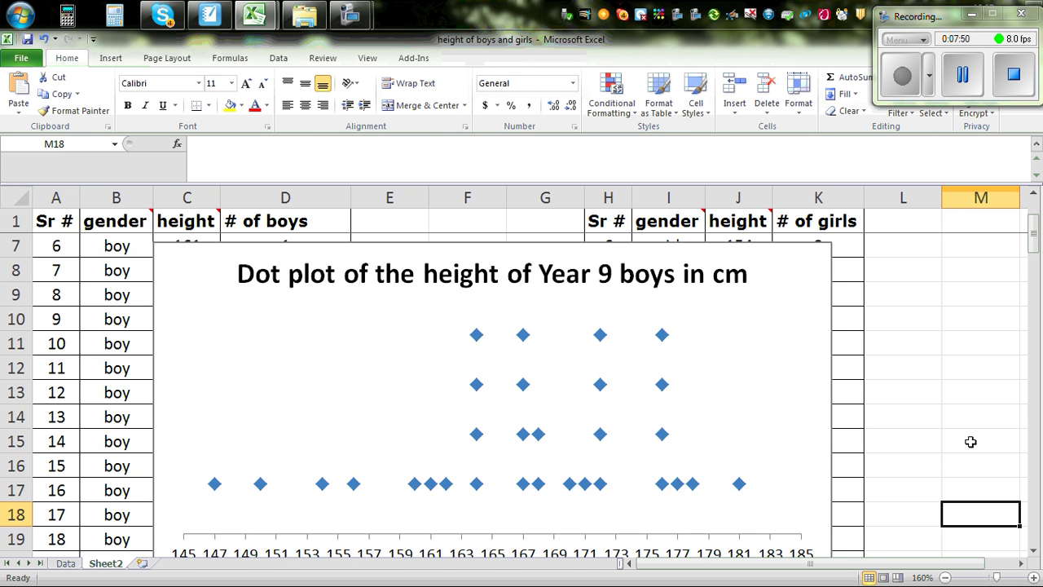
scroll(971, 441, up, 1)
scroll(959, 441, down, 1)
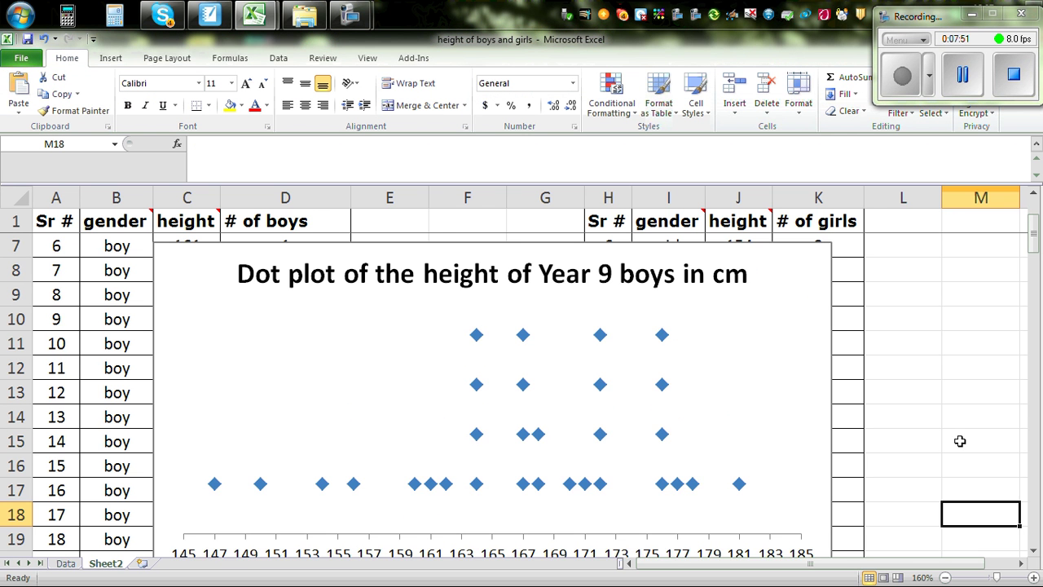
click(729, 338)
click(795, 259)
right_click(795, 257)
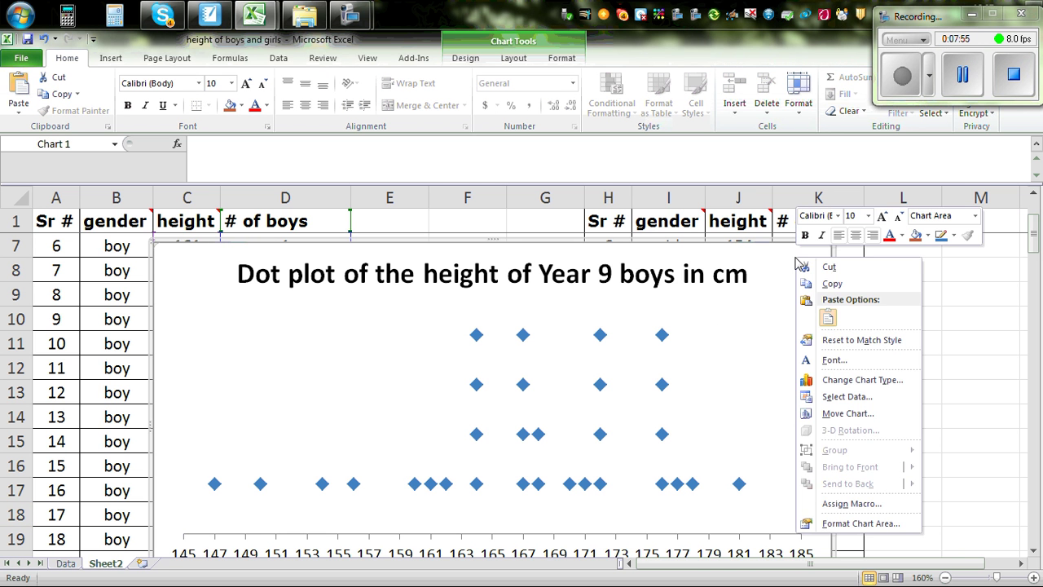
click(824, 282)
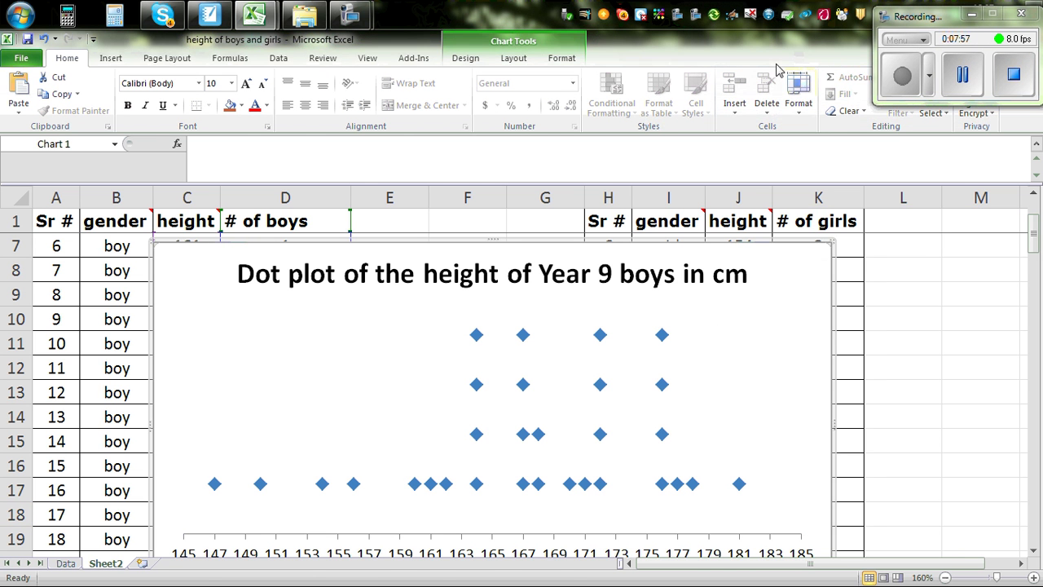
Minimize the open windows to reach the desktop and open a new blank Word document
key(super+Down)
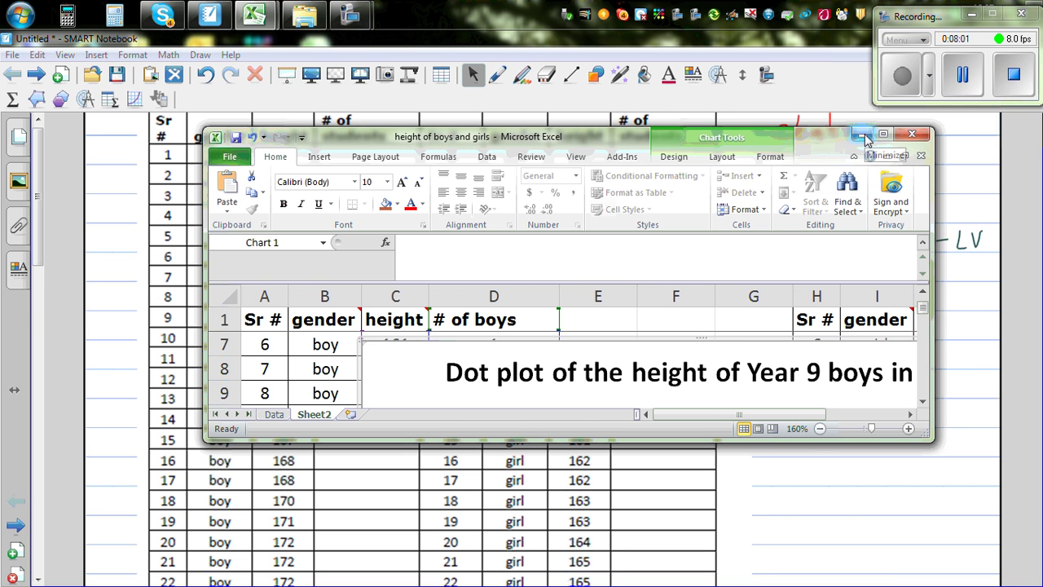
click(862, 134)
key(super+Down)
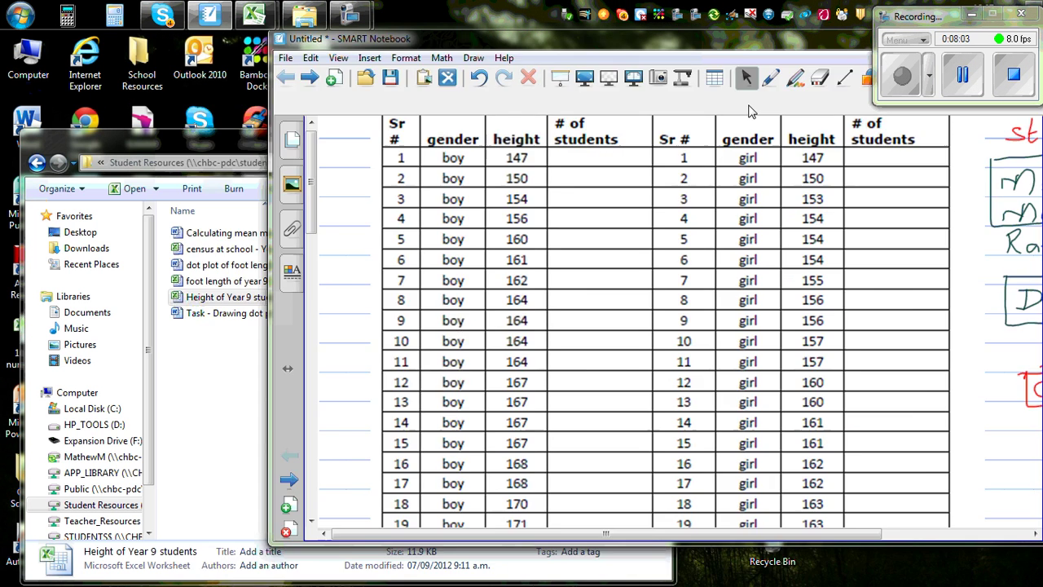
click(888, 120)
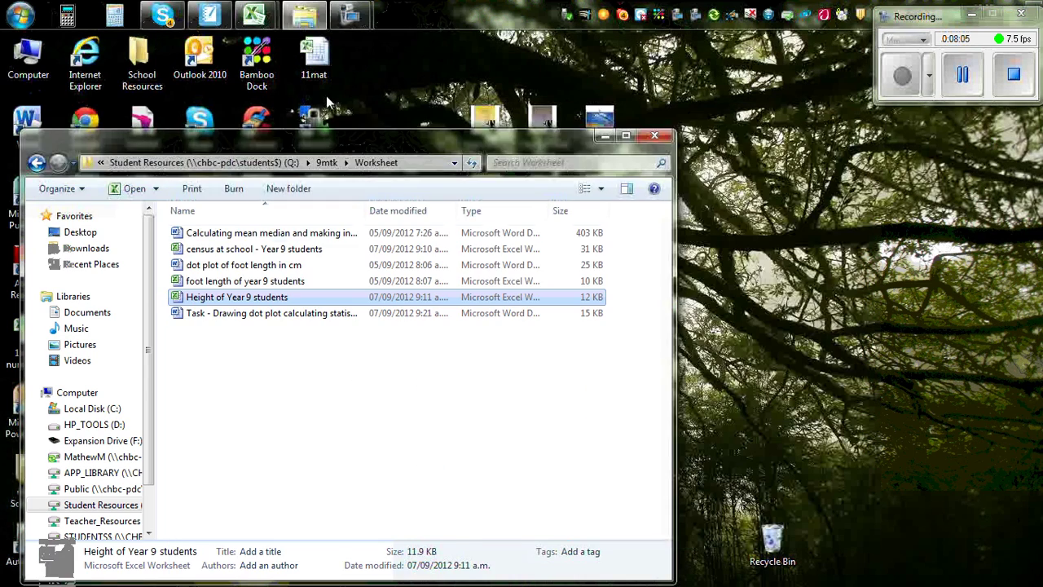
click(608, 136)
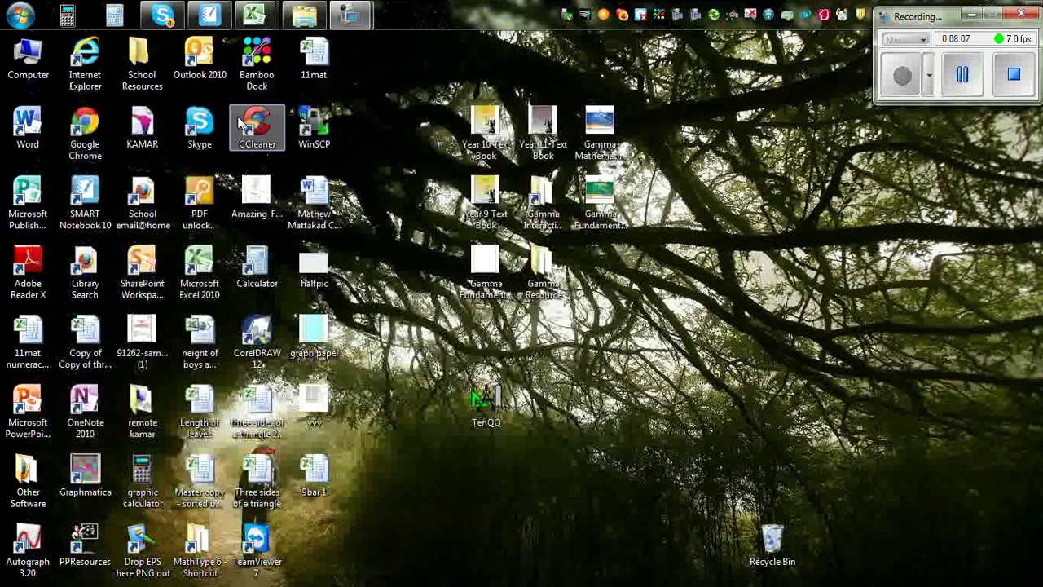
double_click(27, 126)
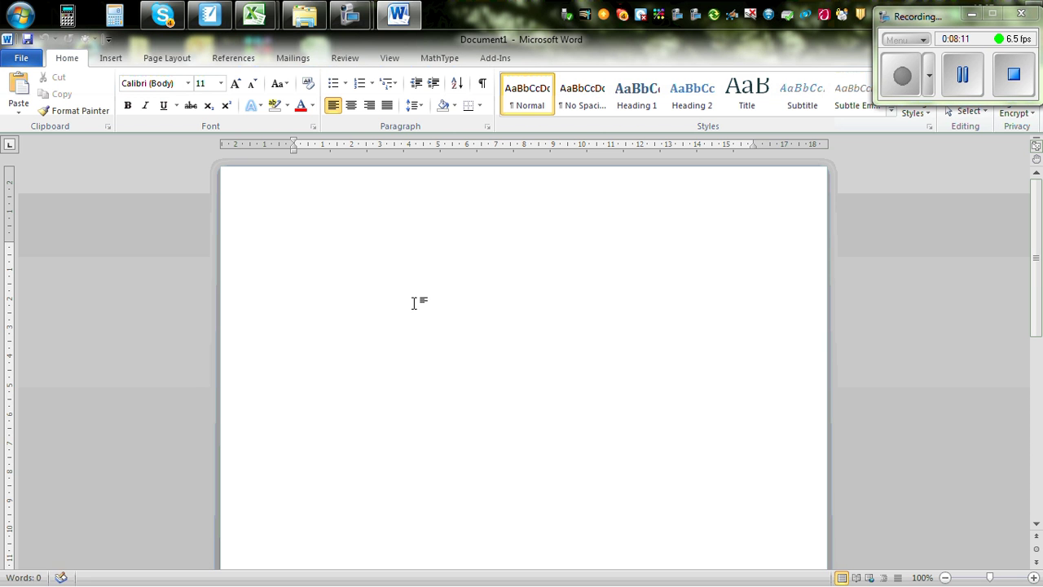
Paste the boys' dot plot into the blank document and enlarge it to about 16.5 cm wide
right_click(418, 308)
click(447, 367)
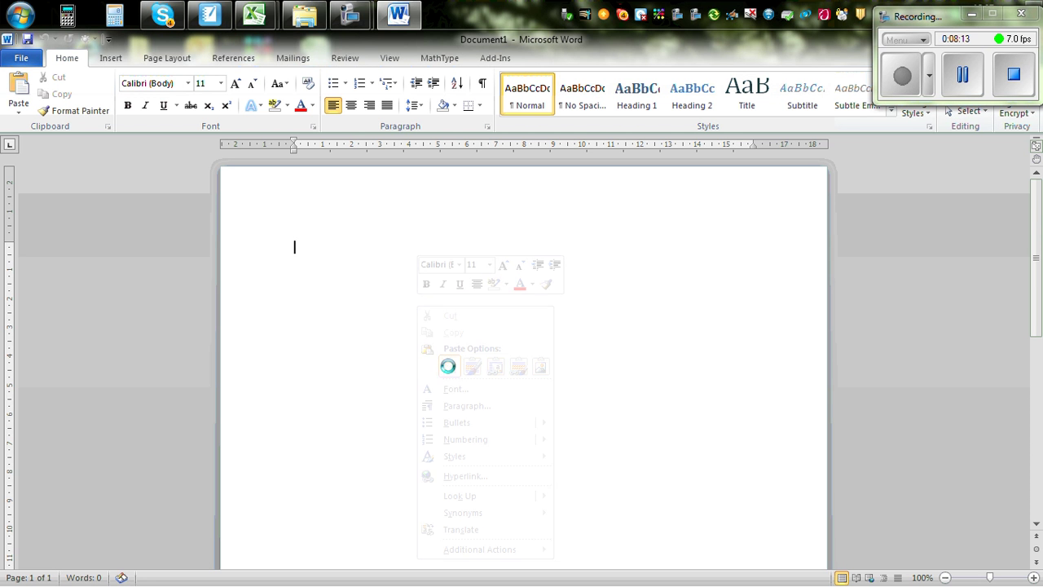
click(694, 461)
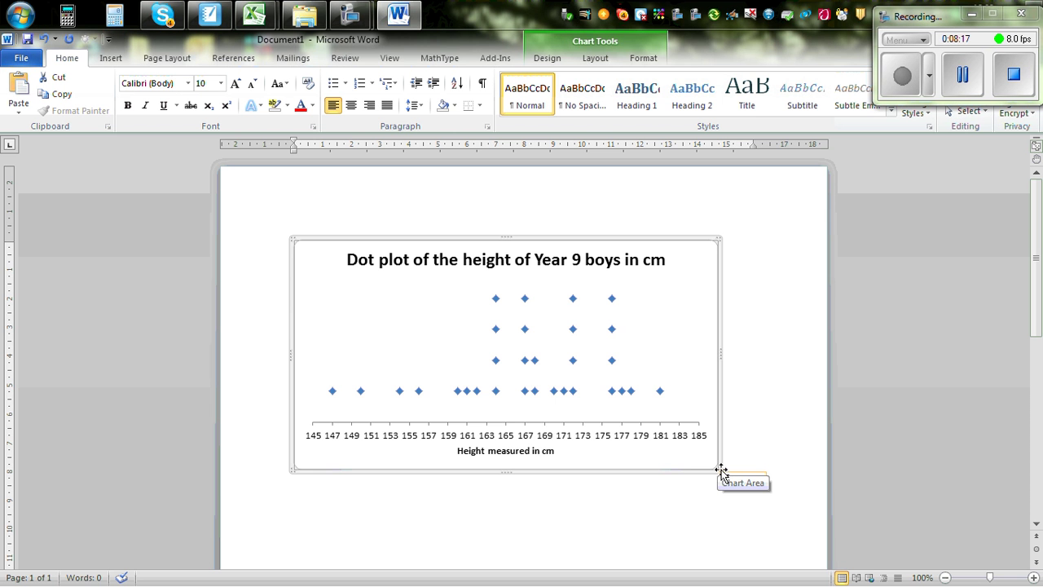
drag(721, 470, 768, 489)
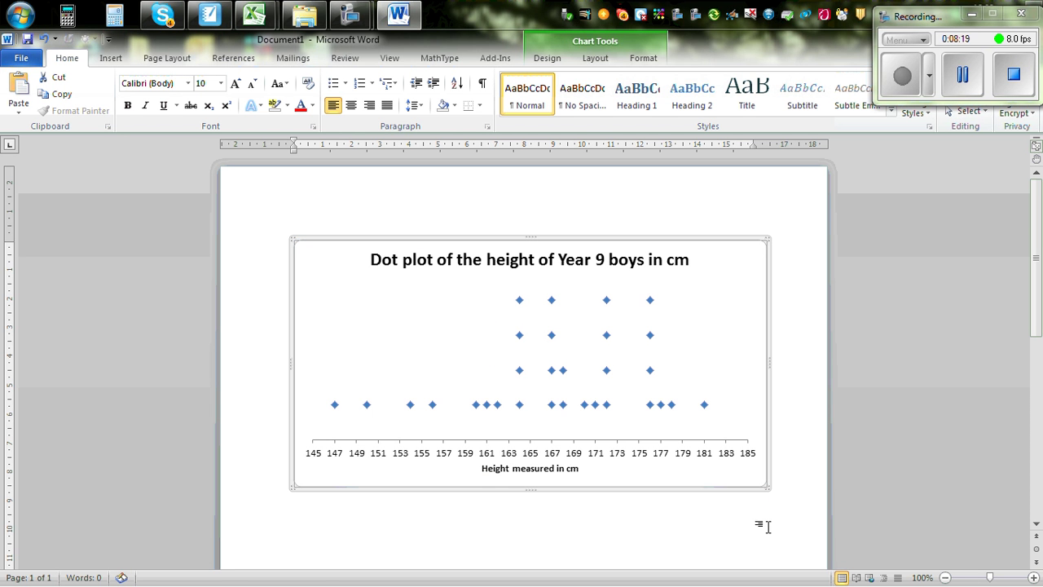
click(255, 15)
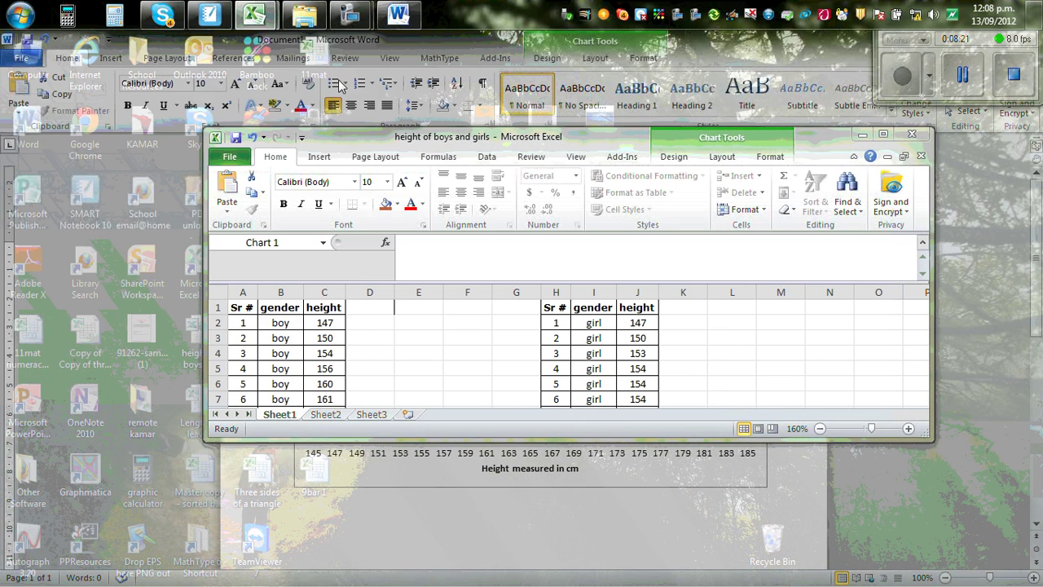
click(346, 91)
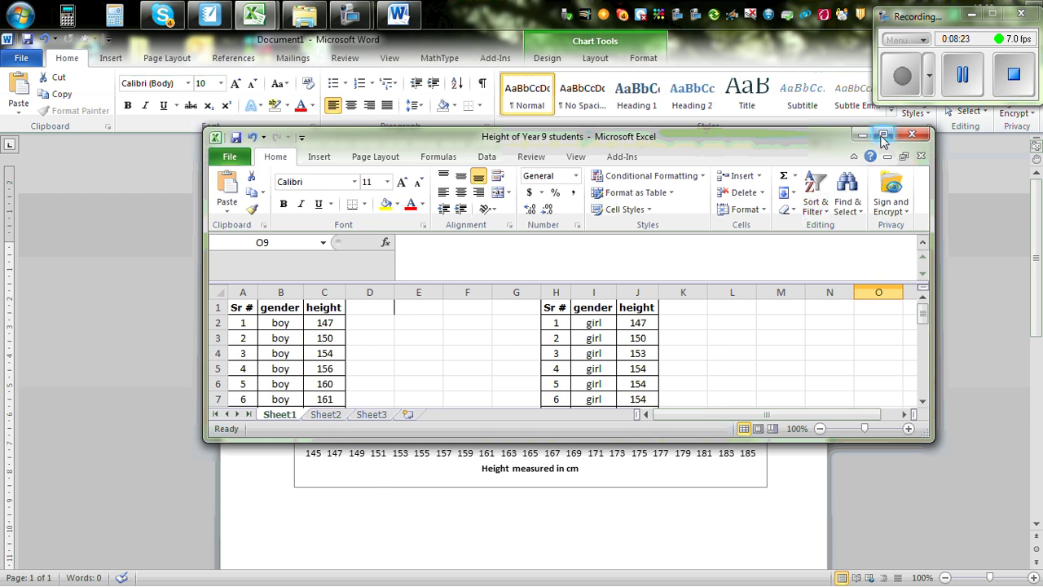
click(883, 135)
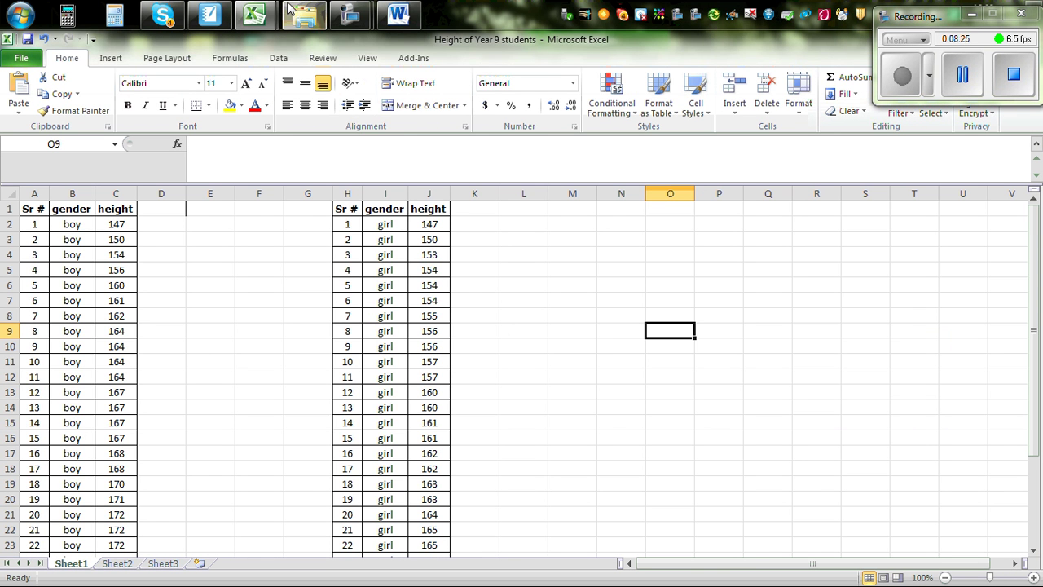
Switch to the "height of boys and girls" Excel workbook and delete the boys' dot plot from Sheet2
mouse_move(255, 15)
click(195, 97)
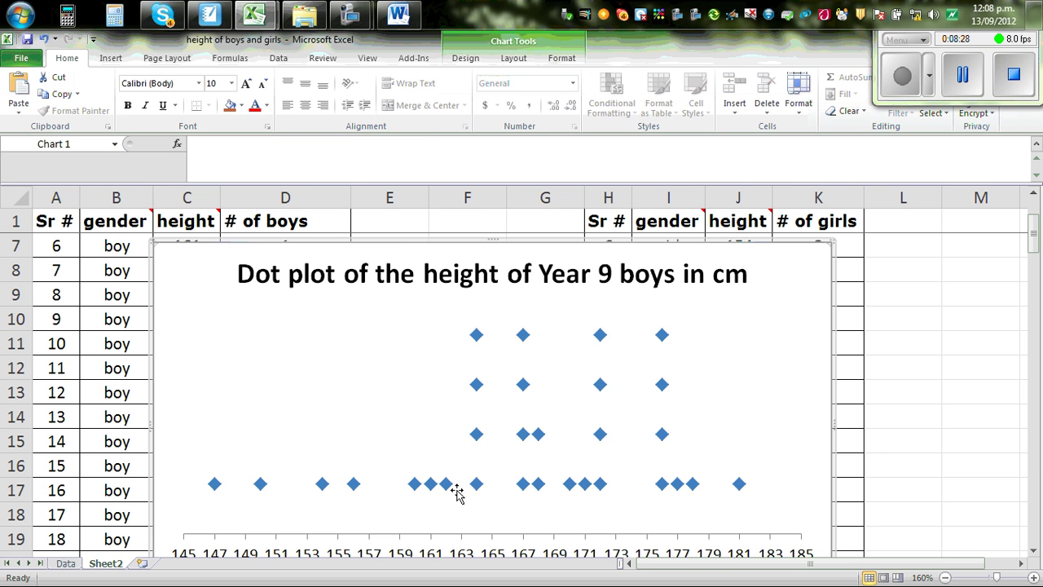
key(Delete)
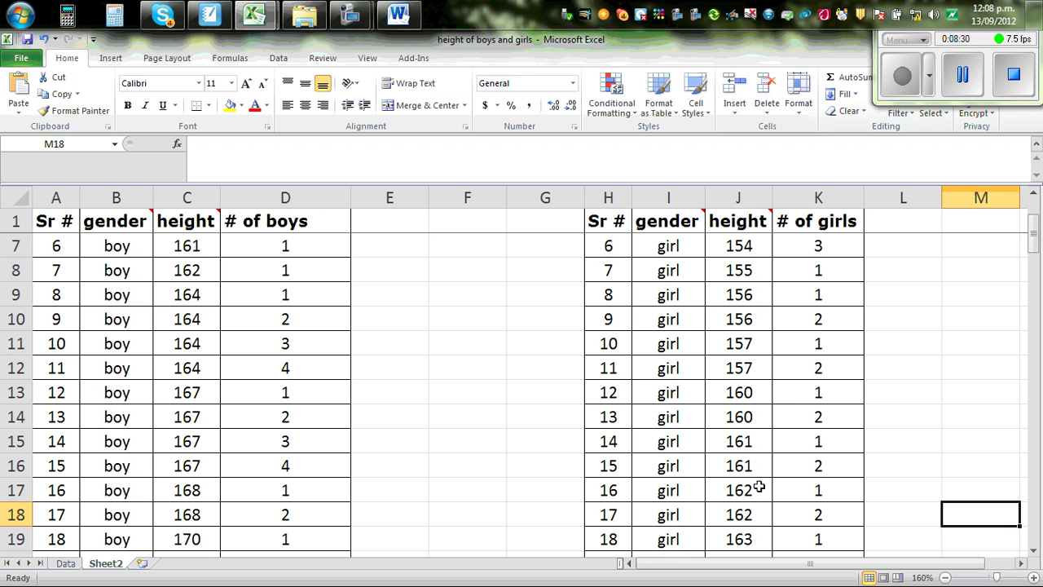
Insert a markers-only scatter chart of the girls' height and # of girls data in J1:K31 and move it below the header row
scroll(904, 342, up, 2)
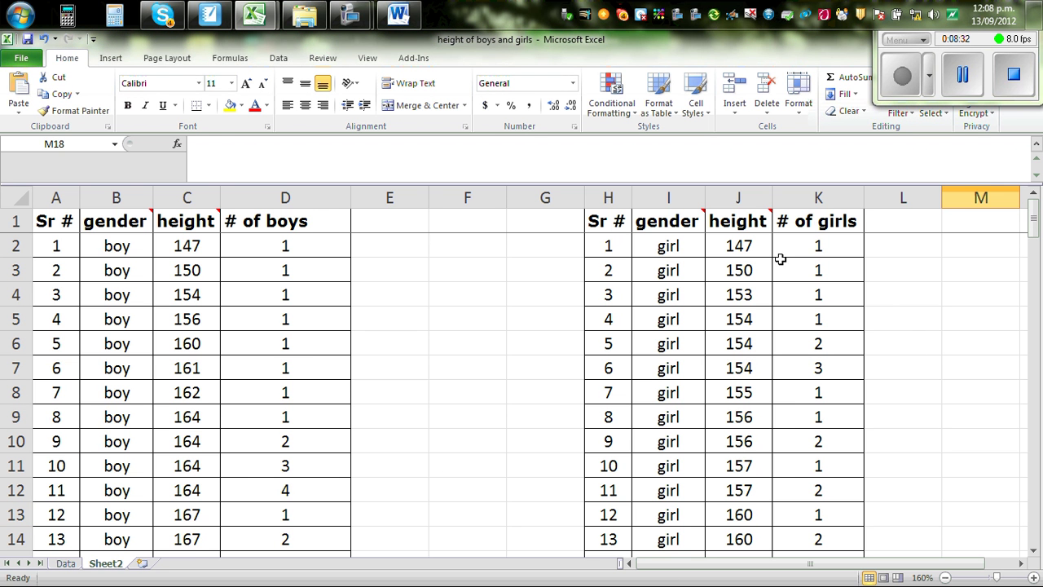
drag(732, 224, 808, 514)
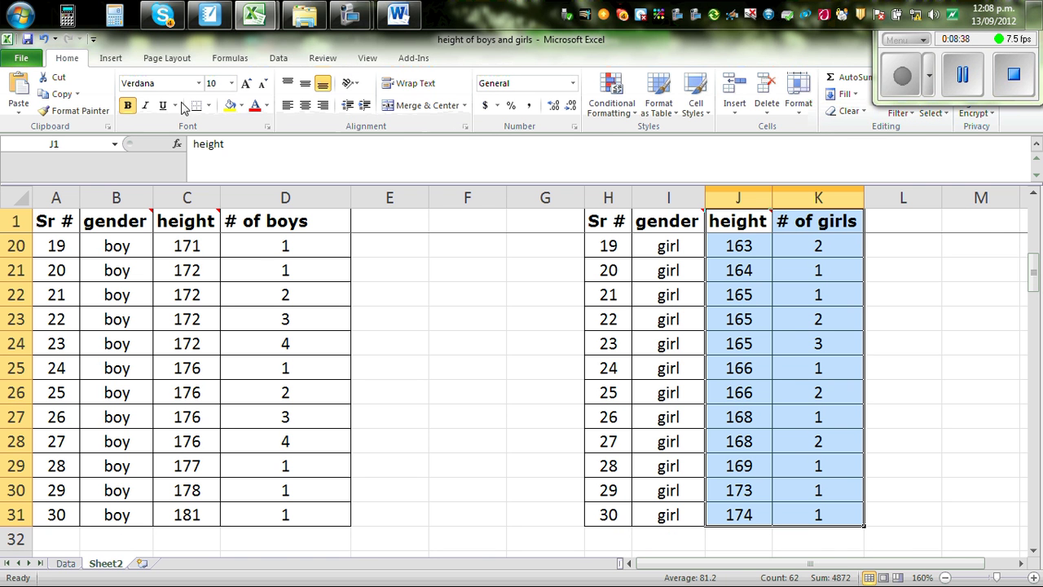
click(122, 62)
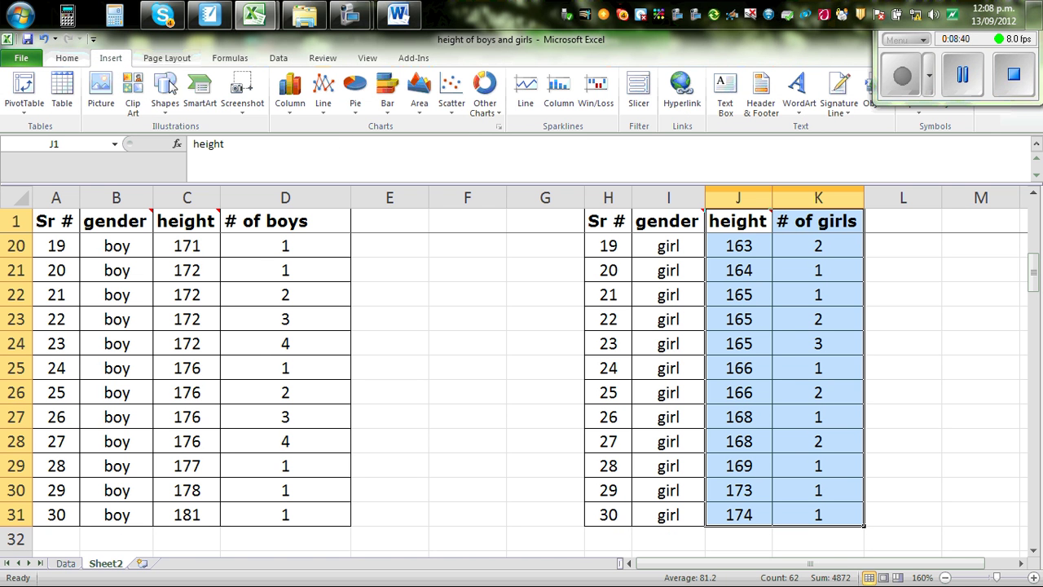
click(451, 96)
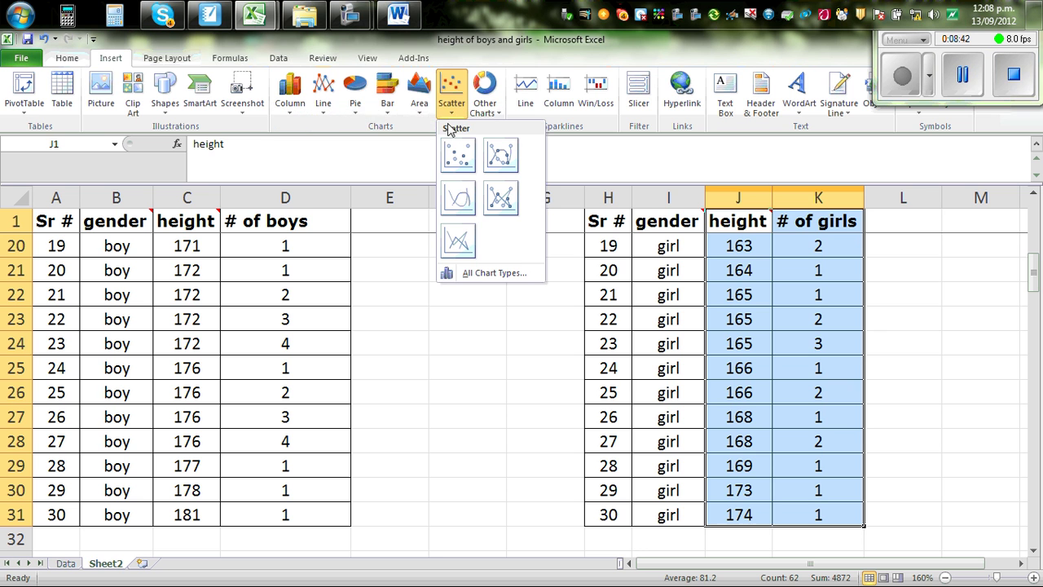
click(457, 156)
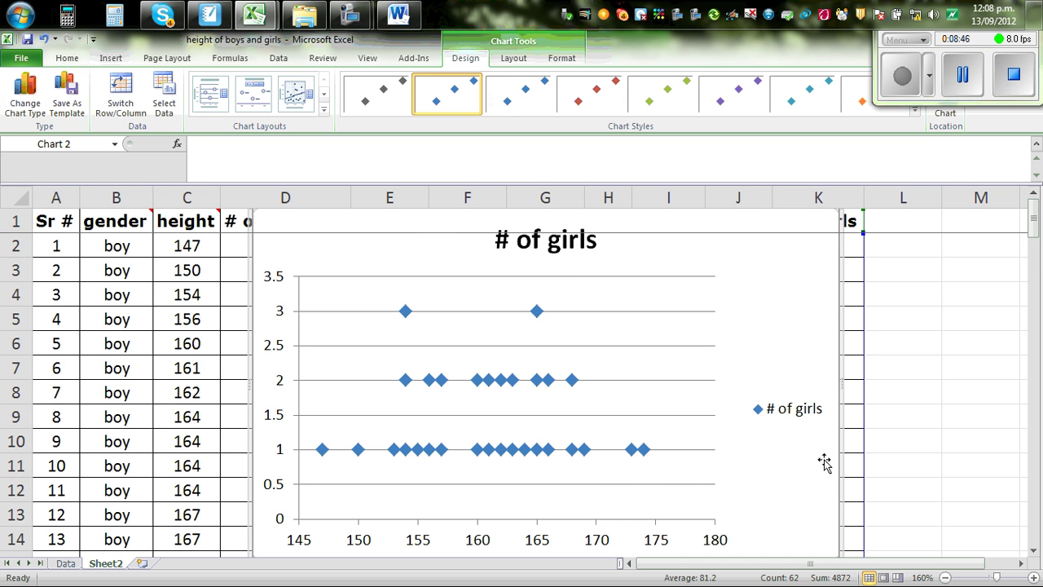
scroll(811, 479, down, 2)
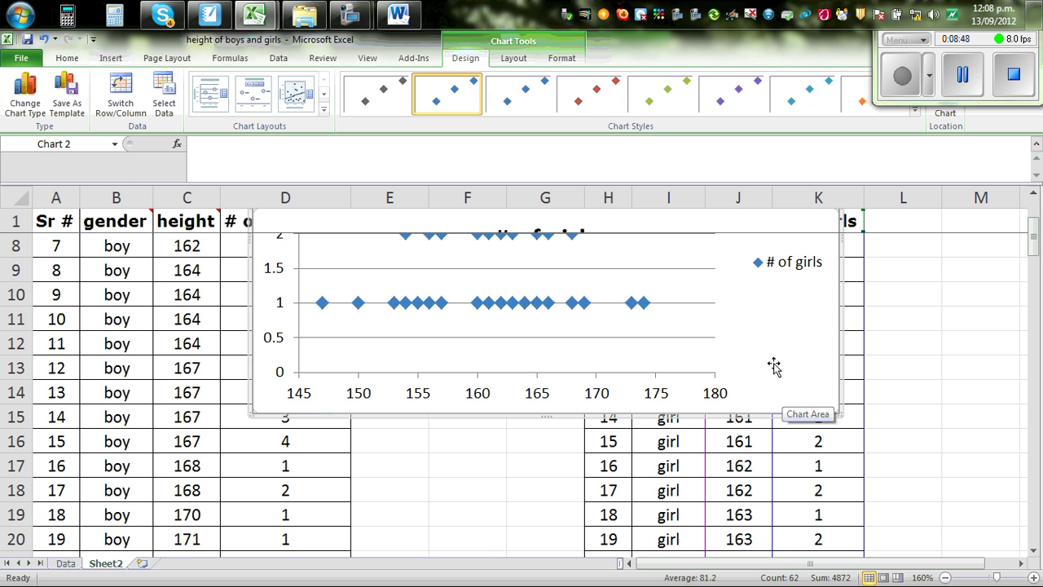
scroll(815, 379, up, 2)
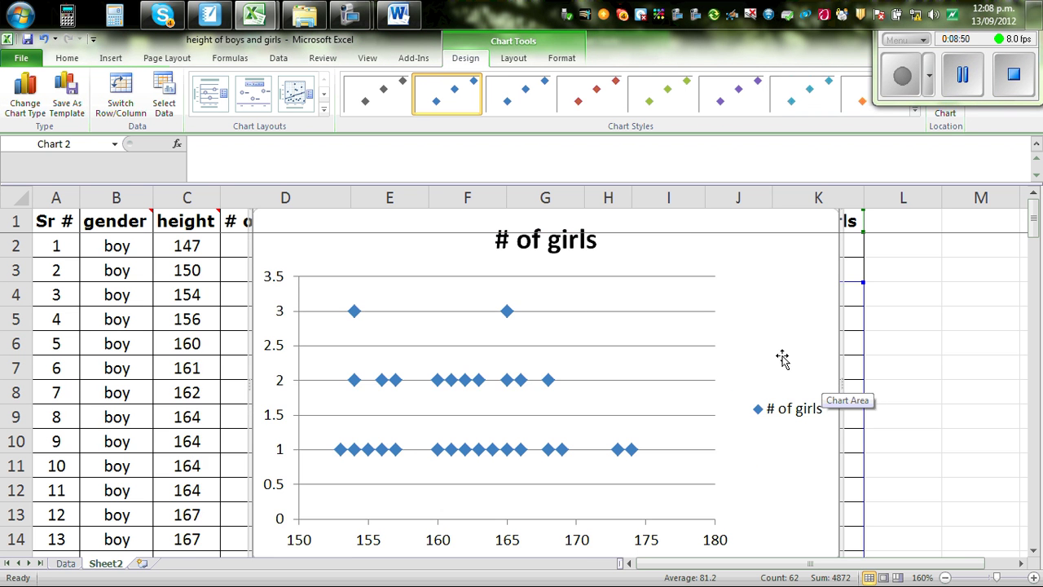
drag(782, 356, 713, 399)
Change the girls' chart title to "Dot plot of the height of girls of Year 9 in cm"
click(492, 281)
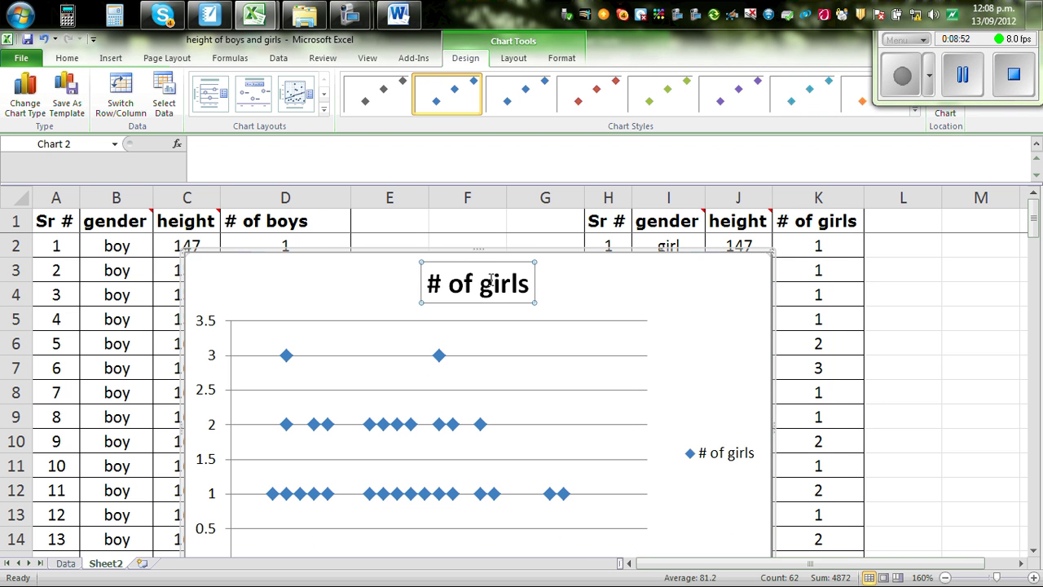
text(D)
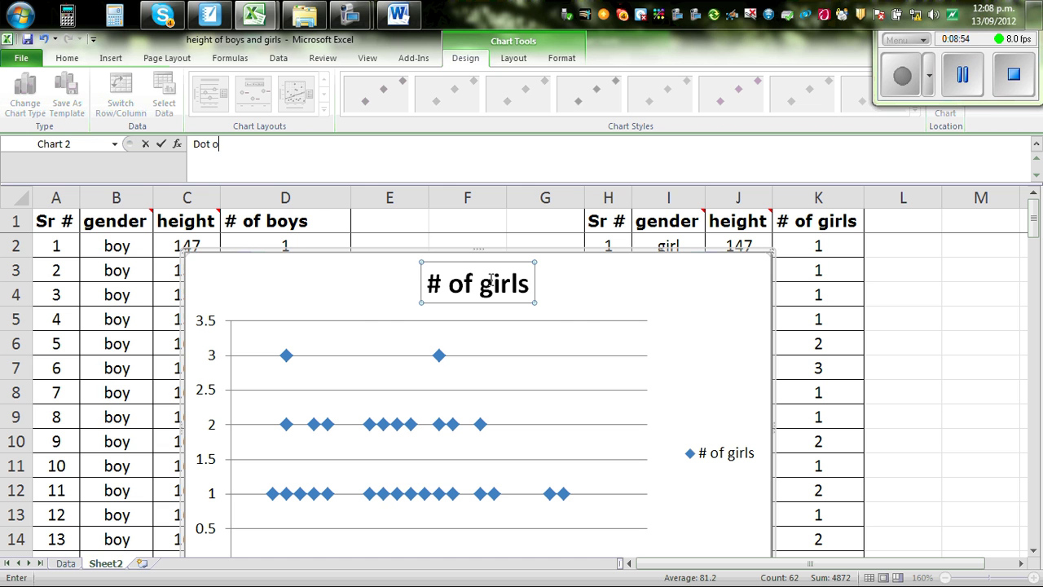
text(ot plot o)
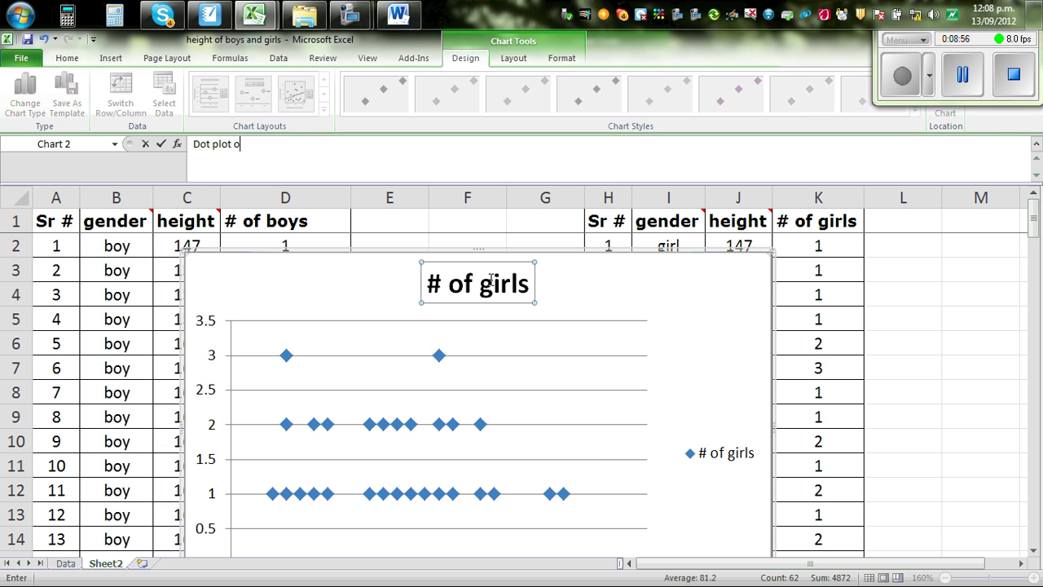
text(f the height of girls of Year 9 in cm)
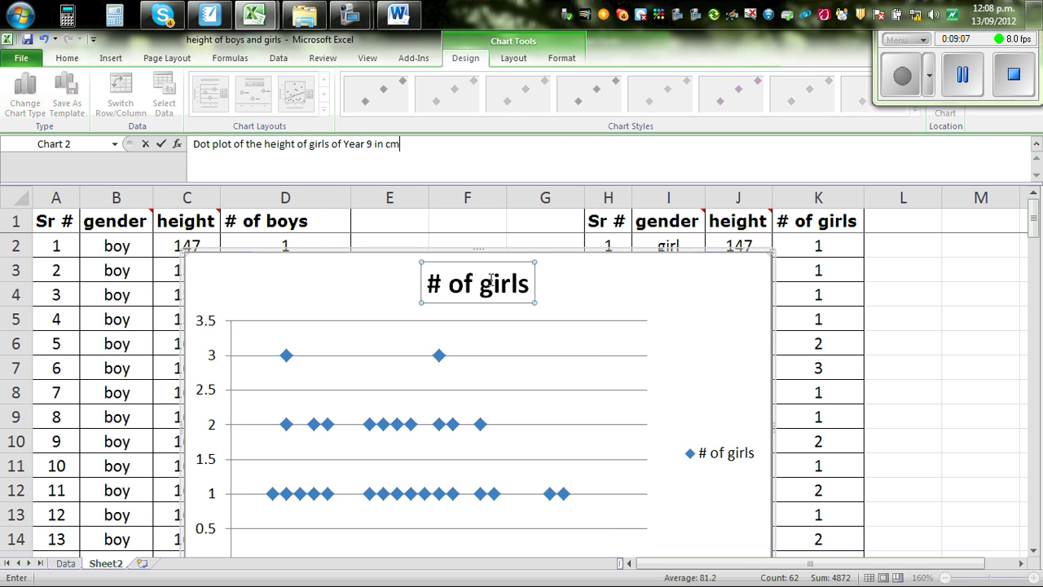
key(Return)
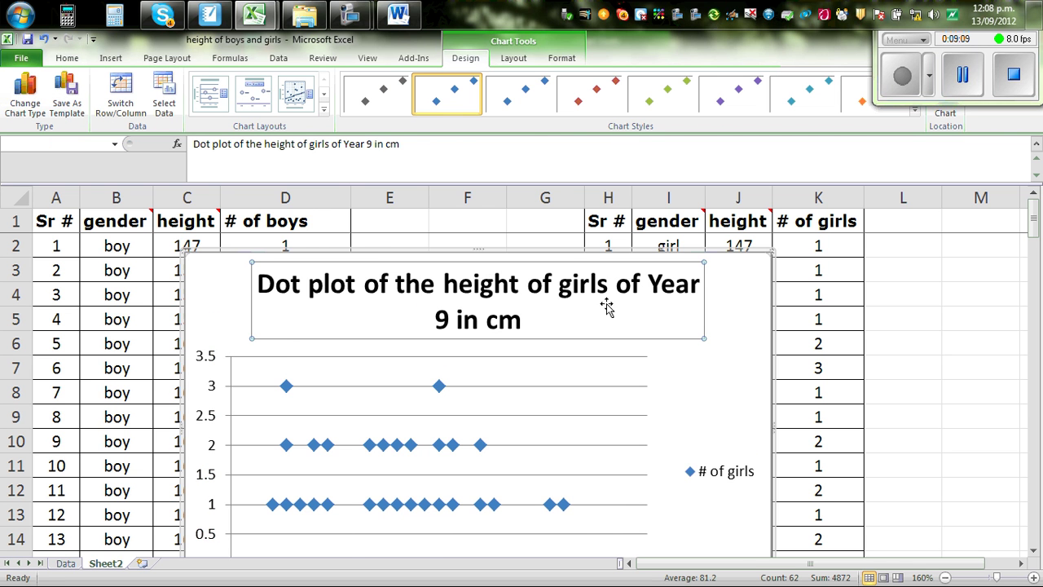
Delete the "# of girls" legend from the girls' dot plot
scroll(603, 330, down, 1)
click(693, 404)
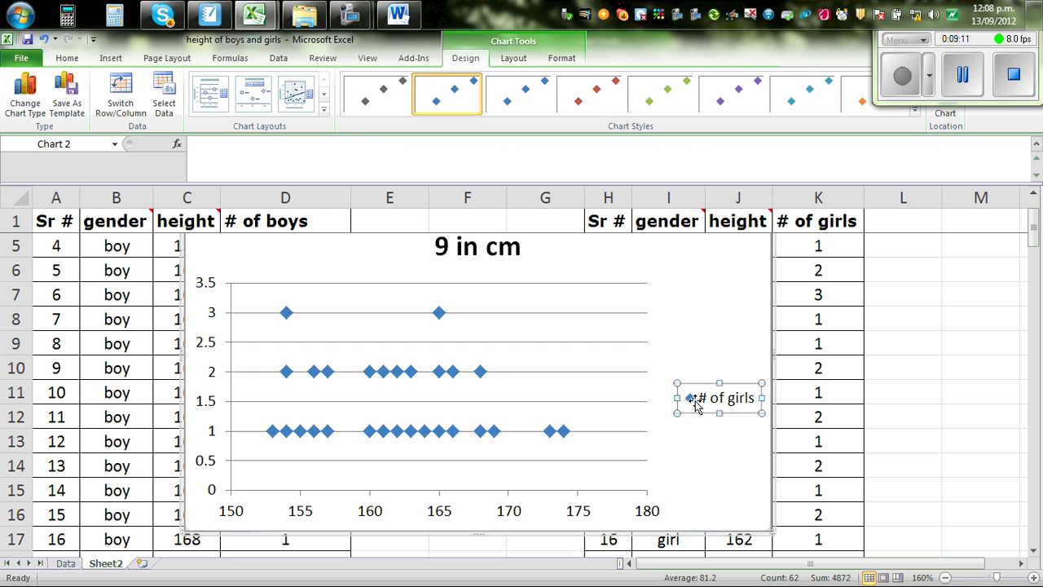
key(Delete)
scroll(688, 391, up, 1)
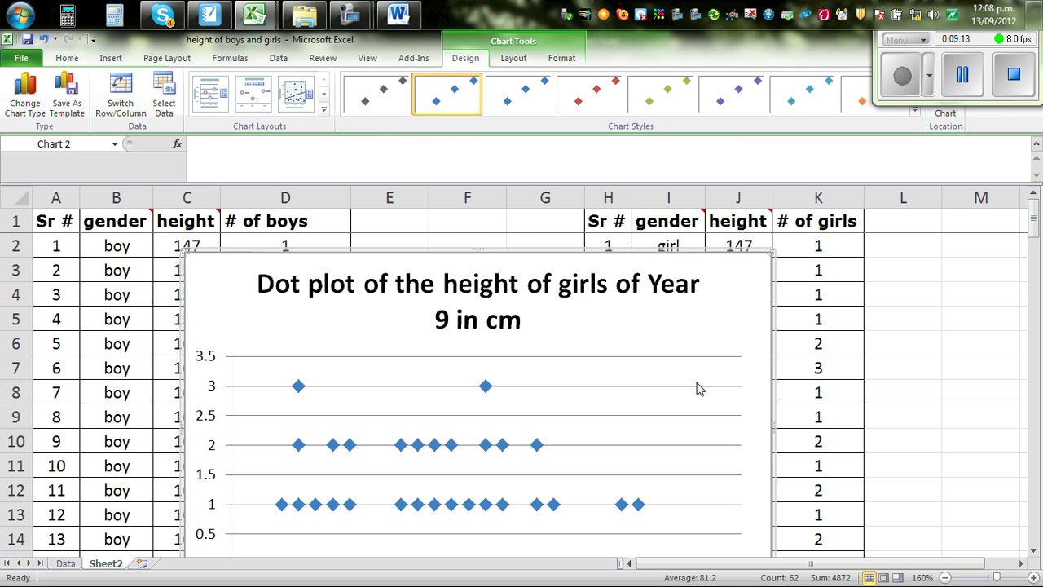
Reduce the font size of the girls' chart title to 14 so it fits on one line
click(333, 306)
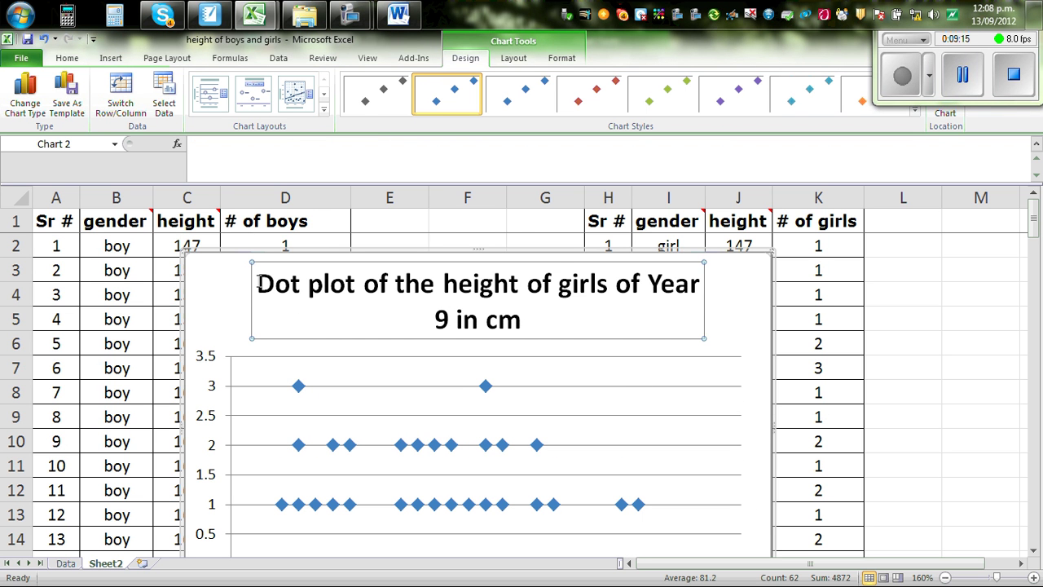
drag(257, 282, 593, 321)
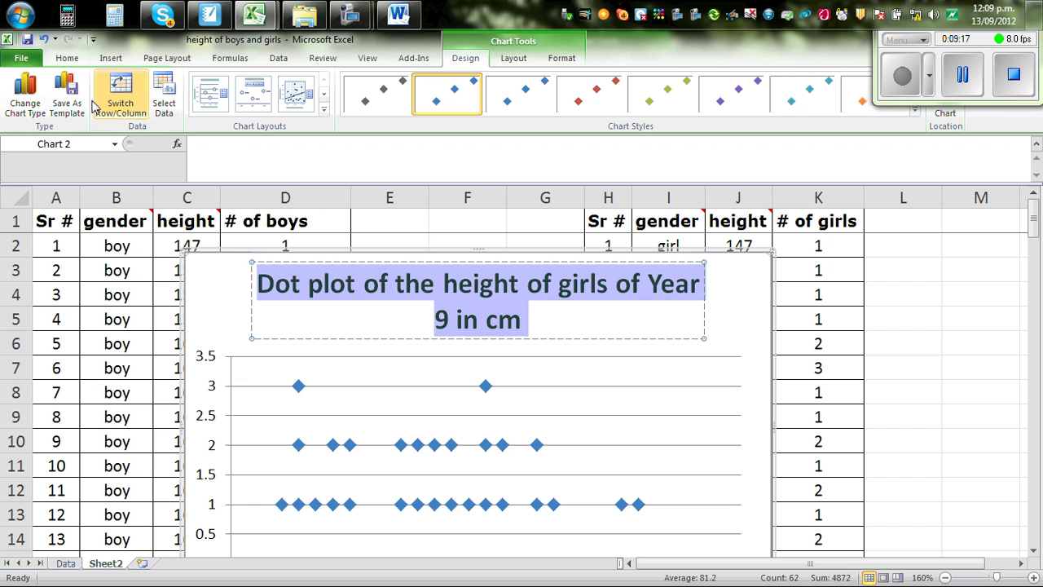
click(67, 57)
click(233, 83)
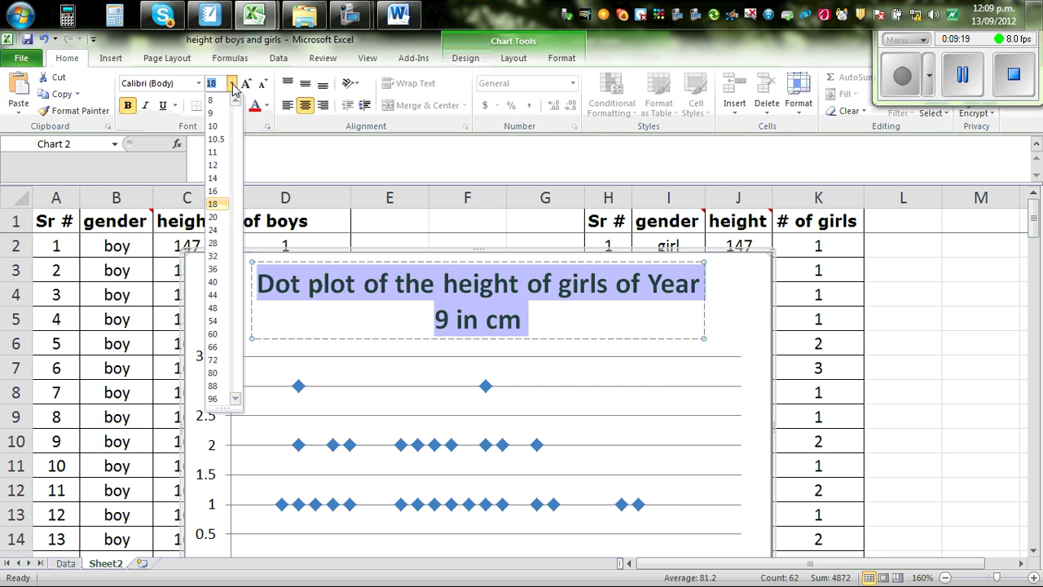
click(217, 190)
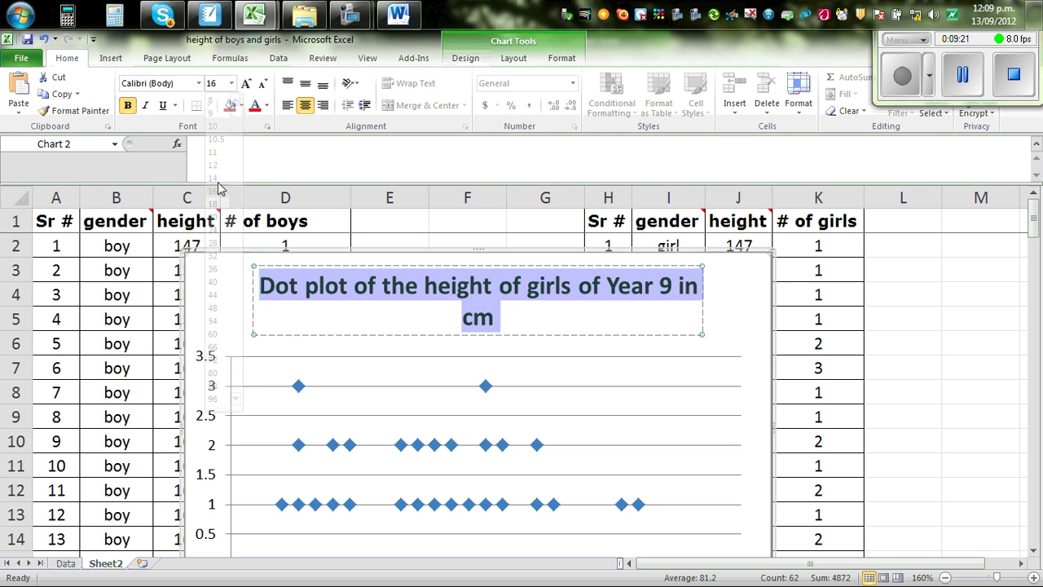
click(232, 84)
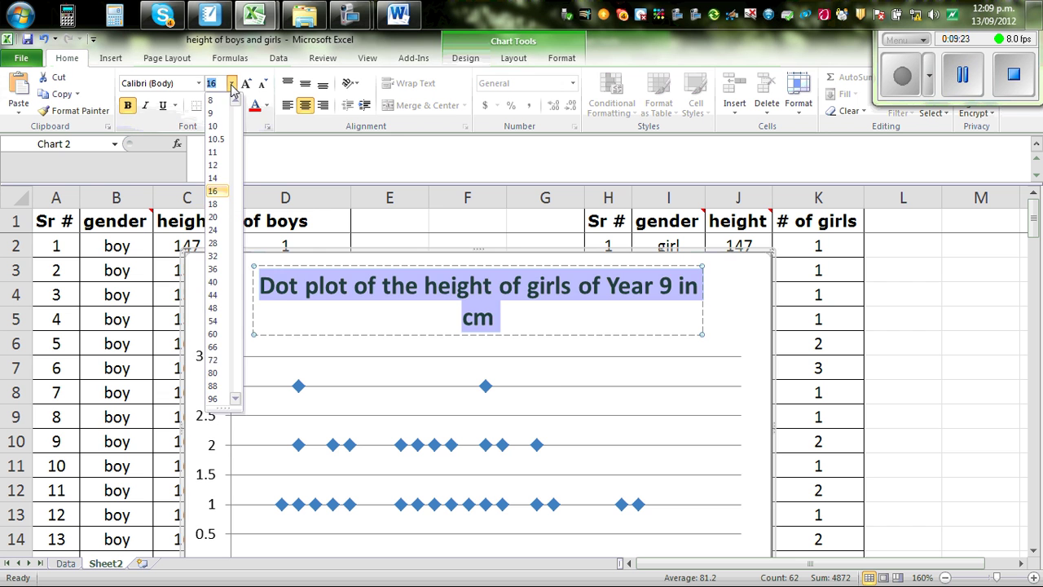
click(214, 179)
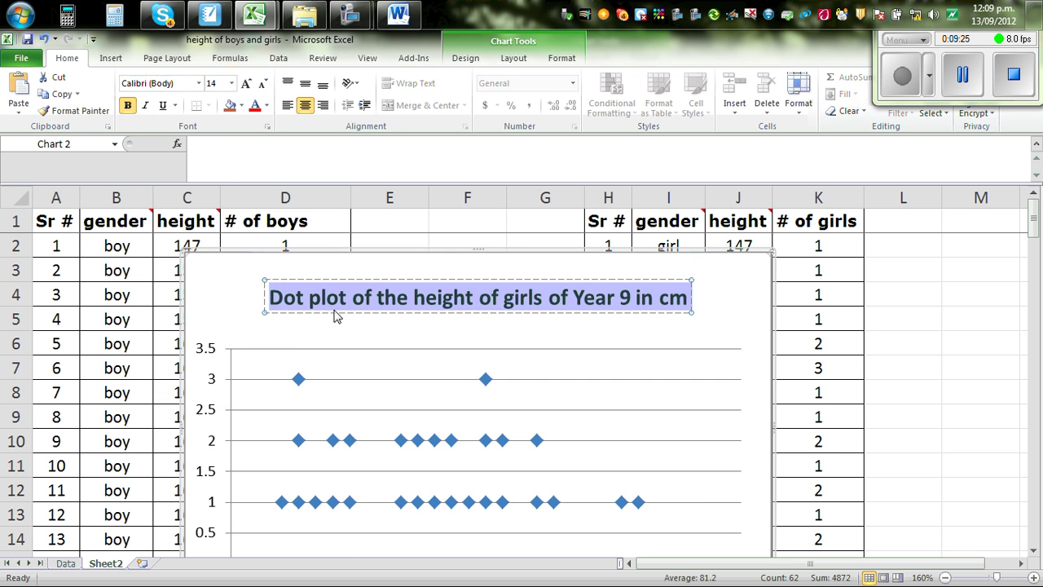
click(713, 291)
Delete the vertical axis and the horizontal gridlines from the girls' dot plot
scroll(715, 305, down, 1)
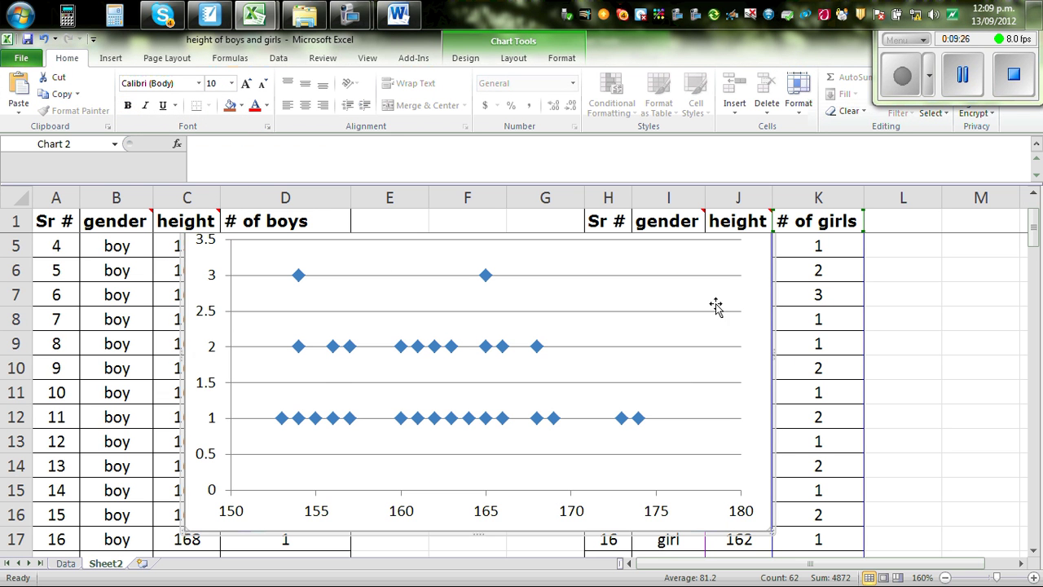
click(199, 386)
key(Delete)
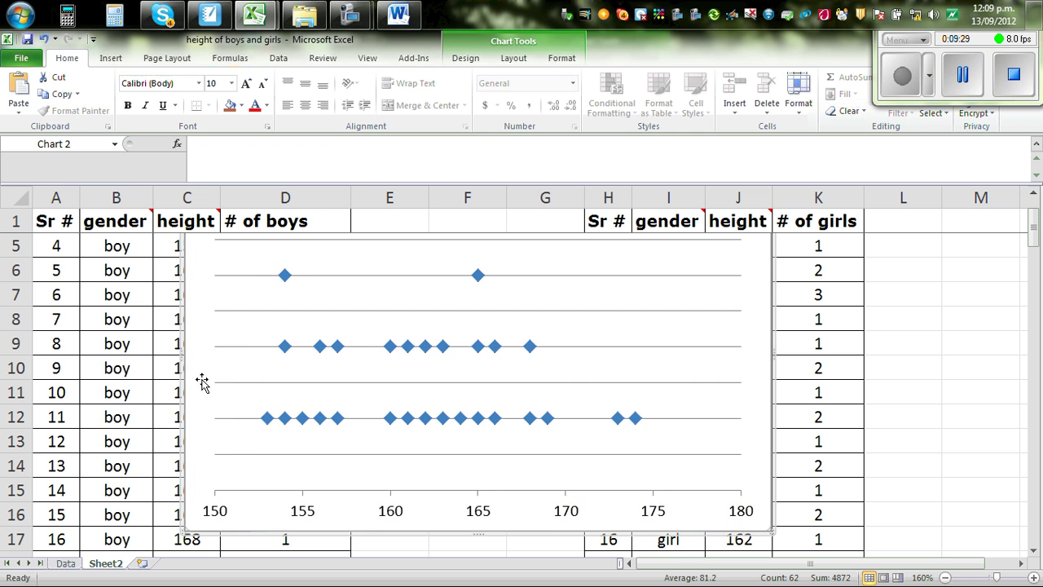
scroll(203, 383, up, 1)
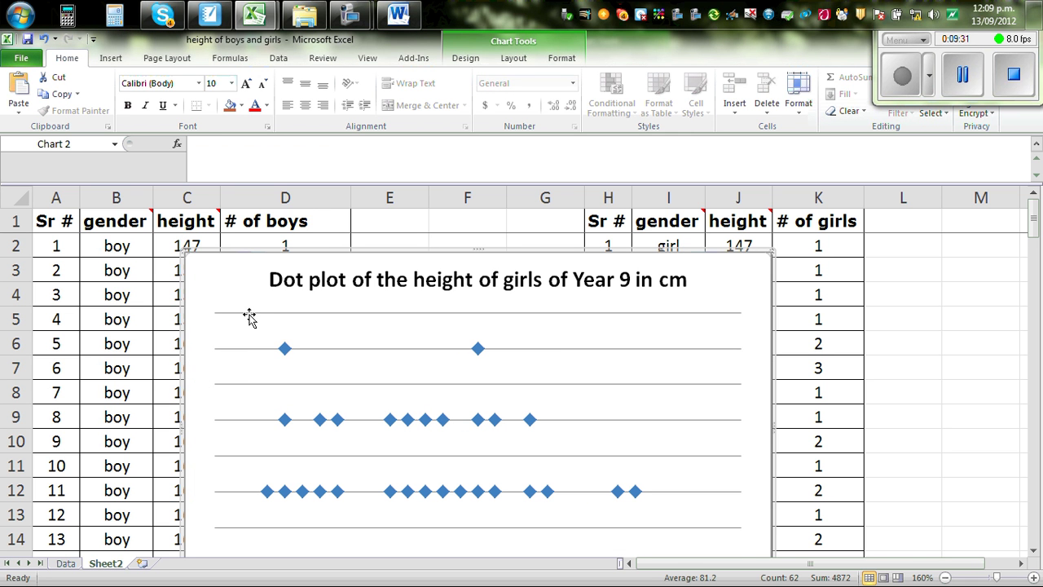
click(248, 313)
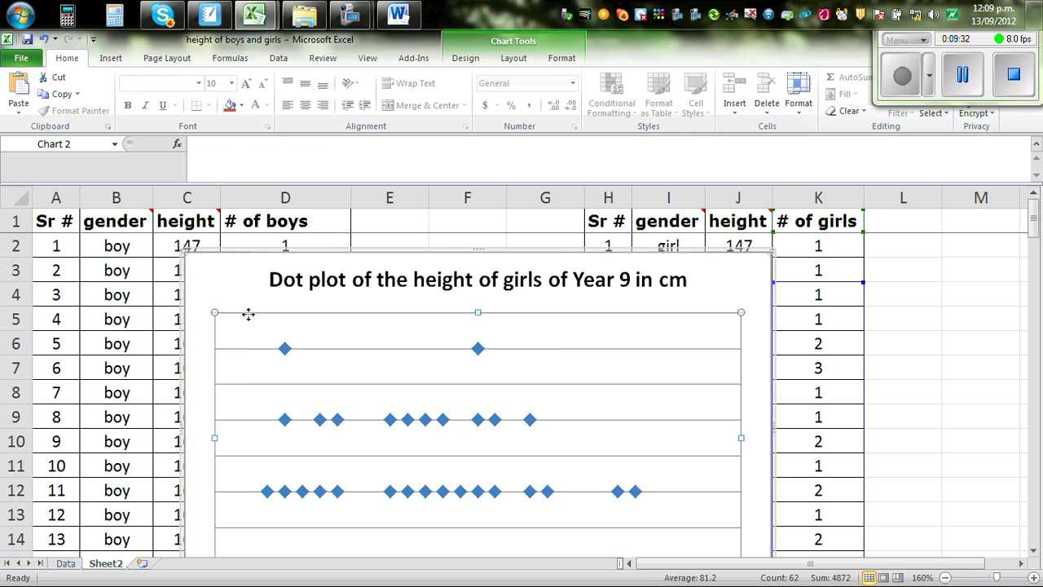
click(312, 348)
key(Delete)
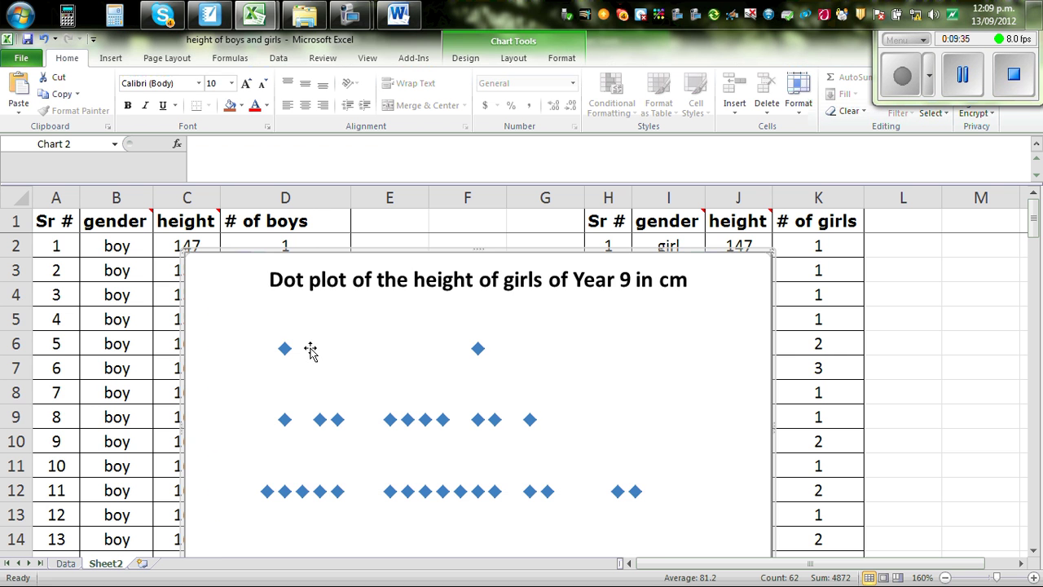
Format the girls' height axis with a fixed minimum of 145, maximum of 185 and major unit of 2
scroll(373, 367, down, 3)
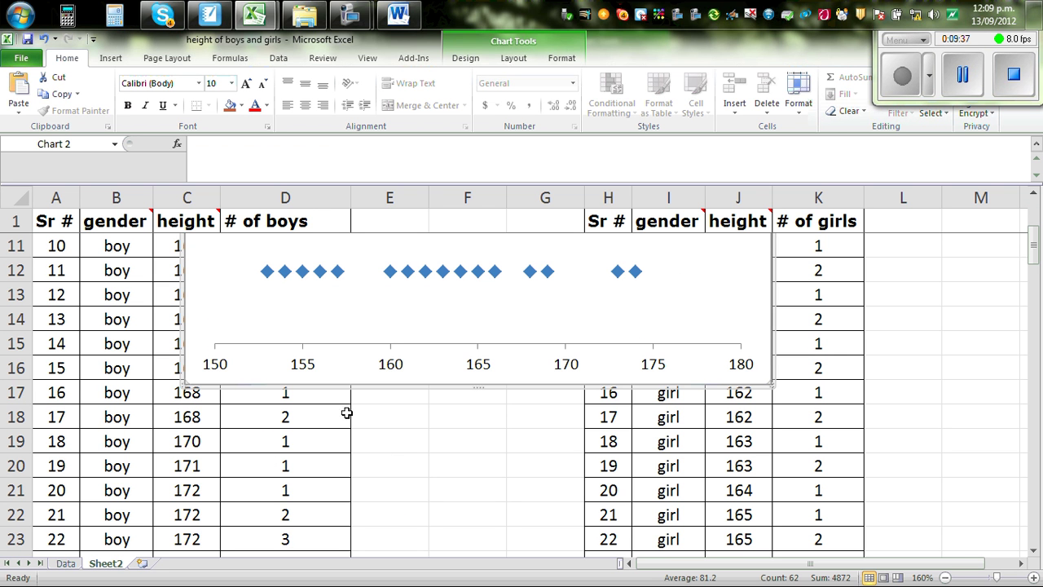
right_click(297, 367)
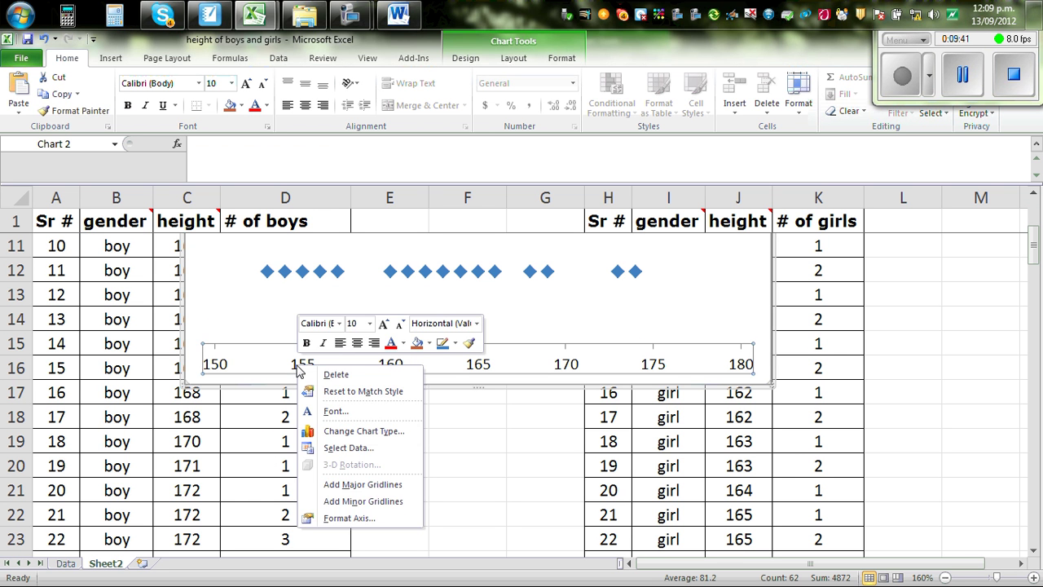
click(358, 518)
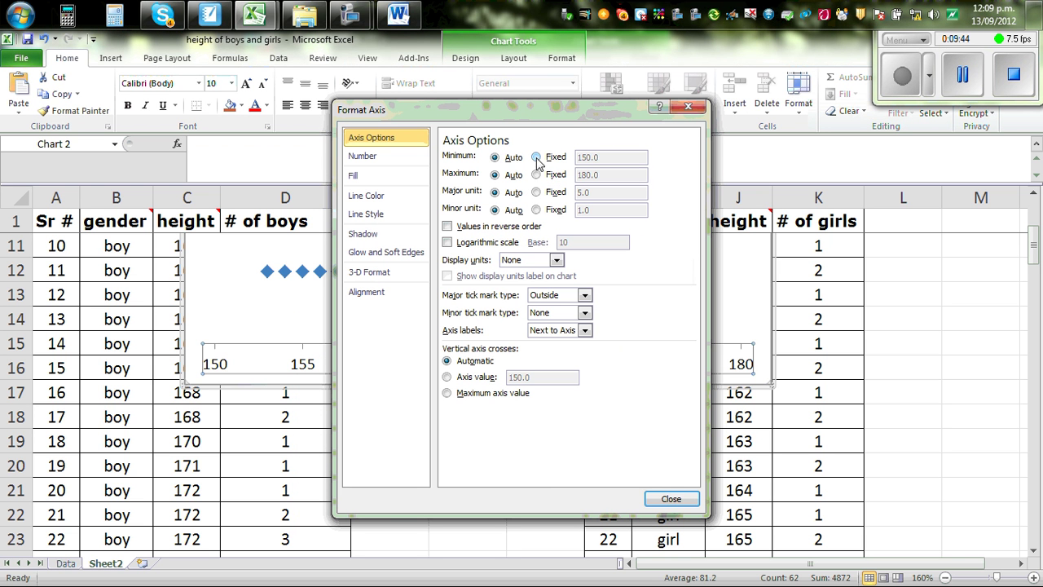
click(536, 158)
text(145)
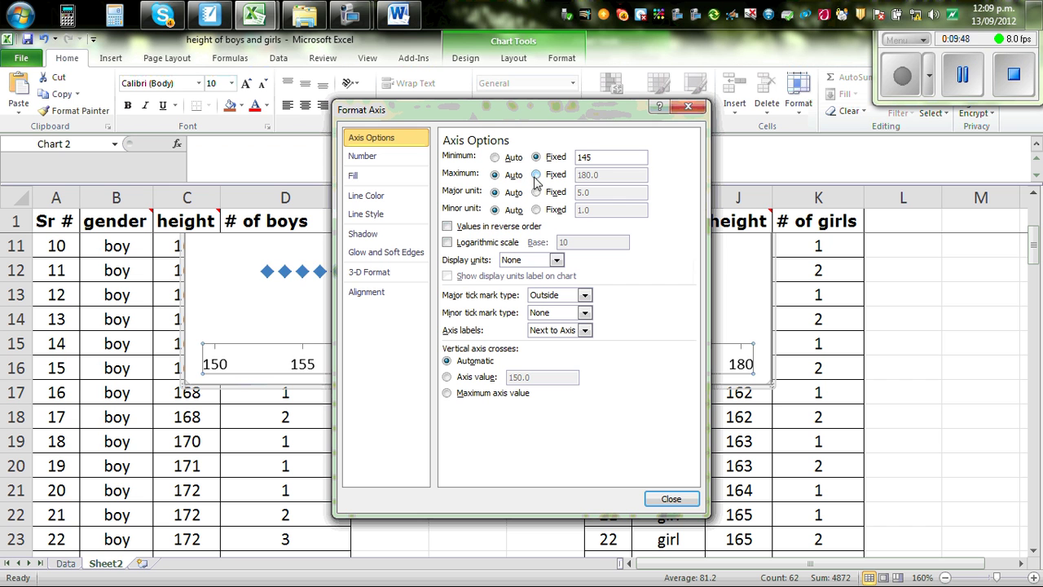
click(535, 176)
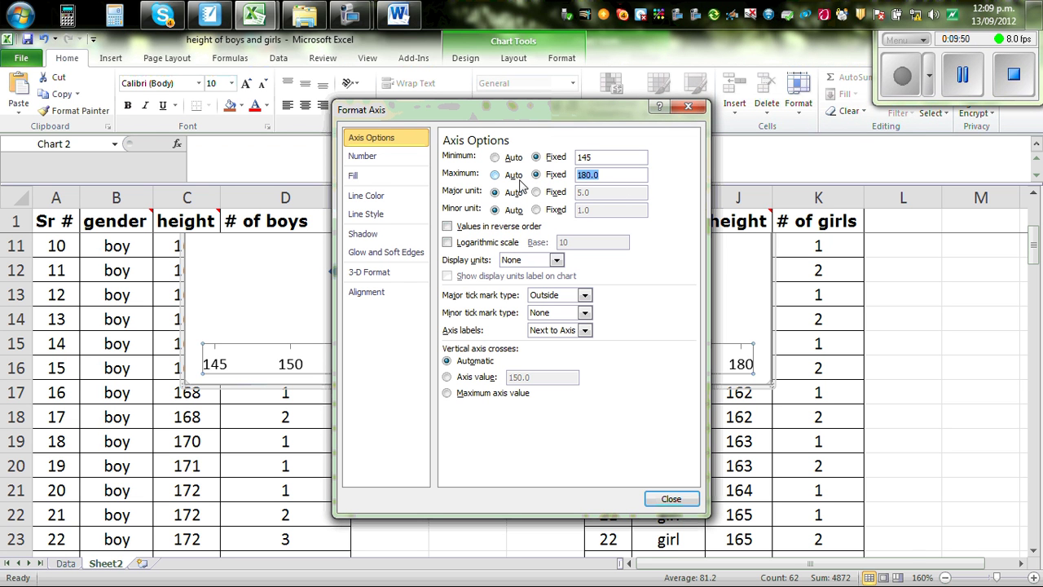
text(185)
click(537, 193)
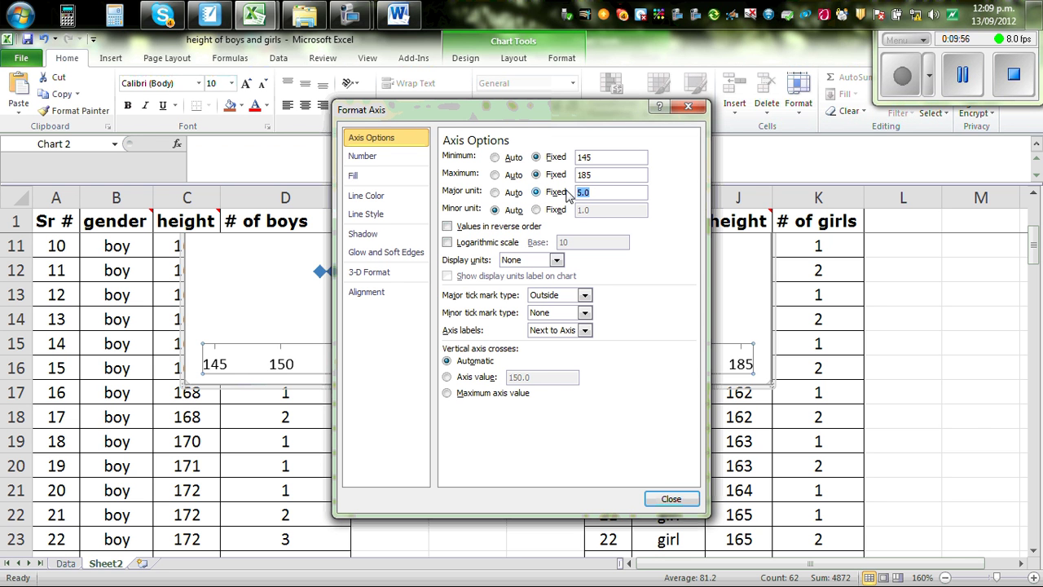
text(2)
click(681, 499)
Enlarge the girls' dot plot to reach the far edge of column K and the bottom of row 18, spacing out the axis labels
scroll(964, 413, up, 1)
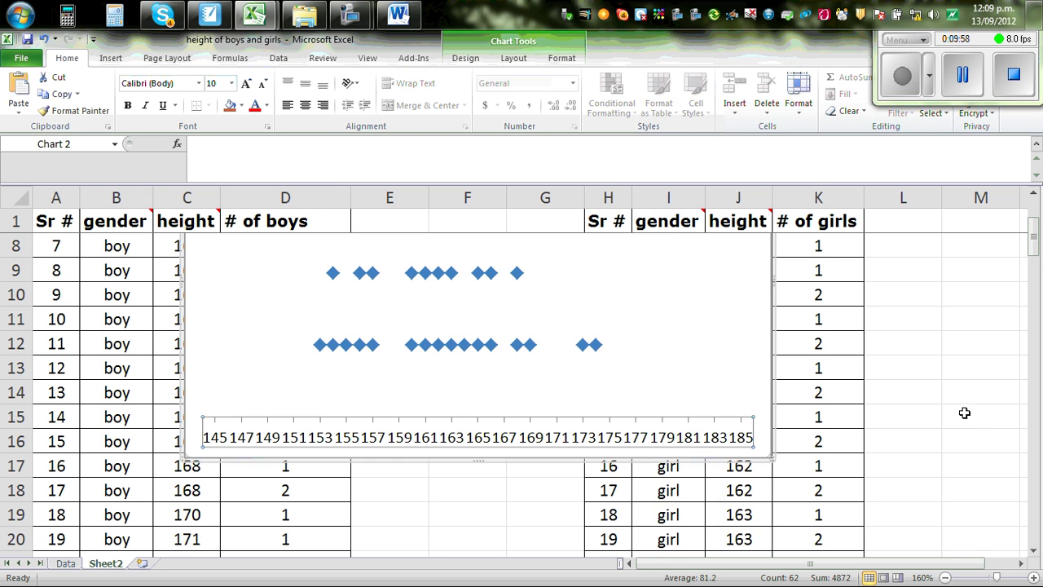
scroll(964, 413, up, 2)
scroll(963, 395, down, 2)
drag(769, 459, 860, 494)
scroll(945, 460, up, 2)
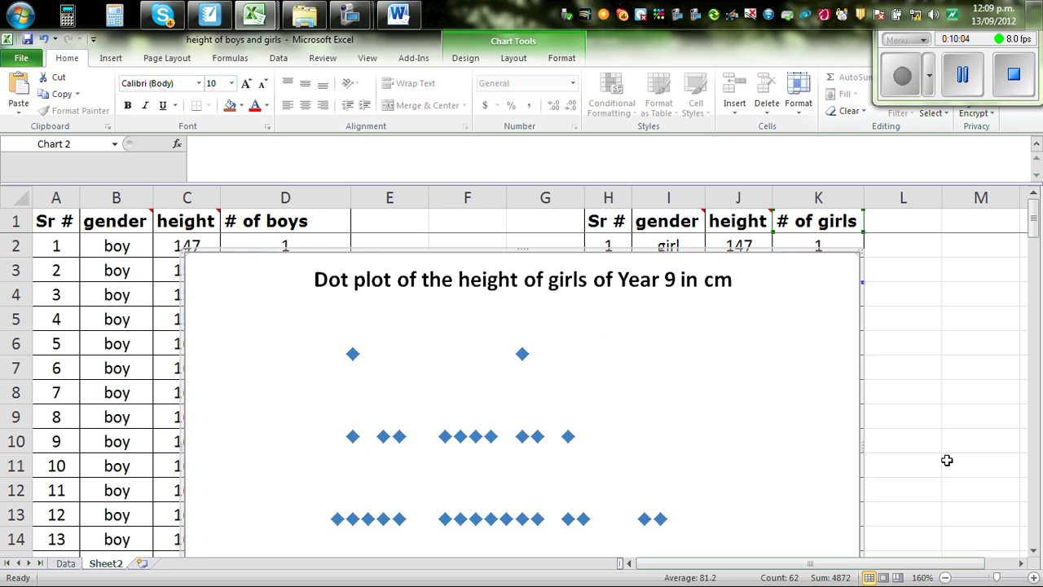
Add the horizontal axis title "Height measured in cm" below the axis of the girls' dot plot
scroll(948, 461, down, 1)
scroll(945, 475, up, 1)
scroll(944, 475, down, 1)
scroll(687, 521, down, 1)
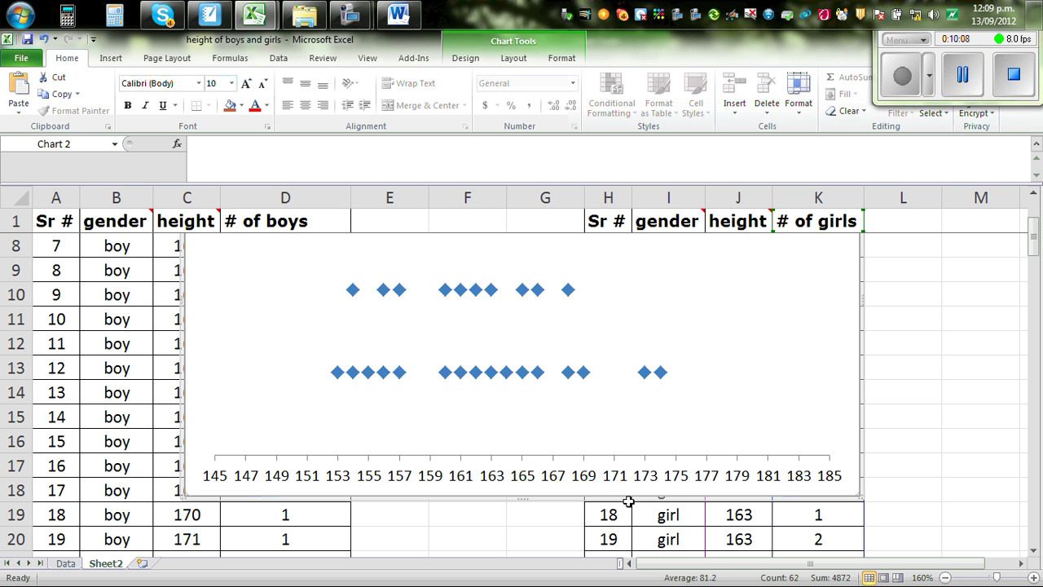
click(518, 61)
click(273, 109)
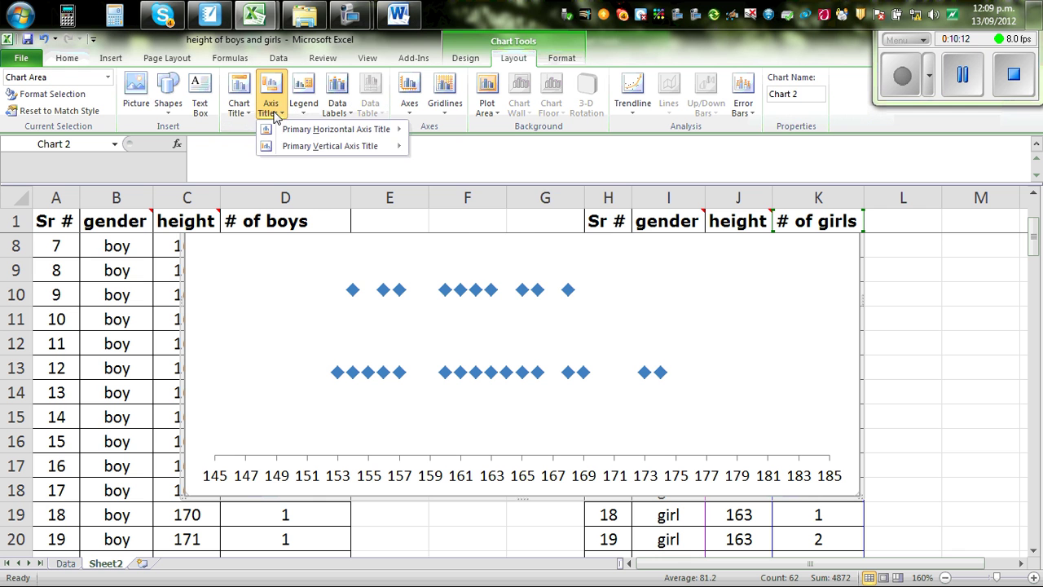
mouse_move(324, 145)
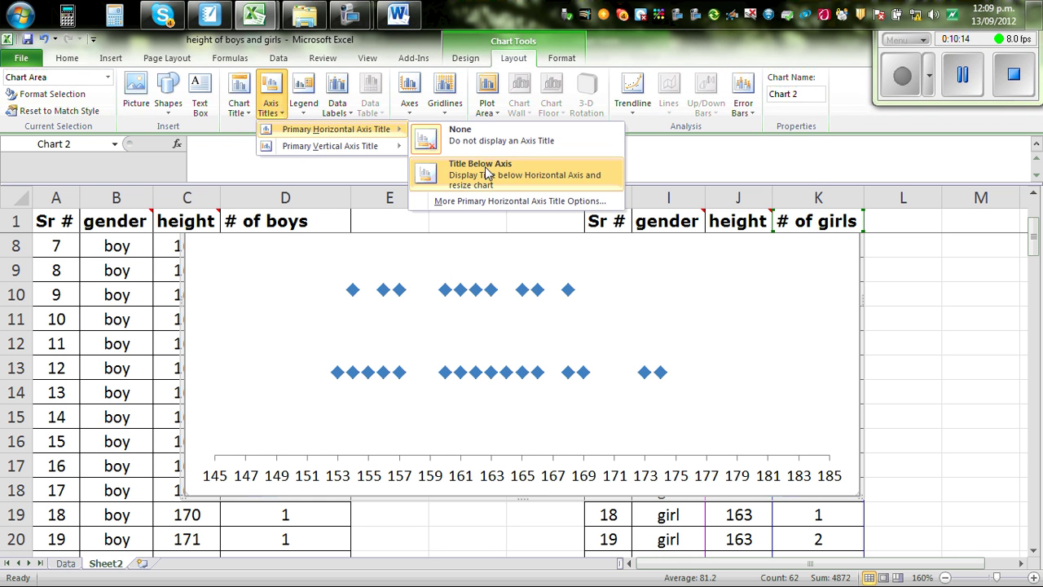
click(491, 187)
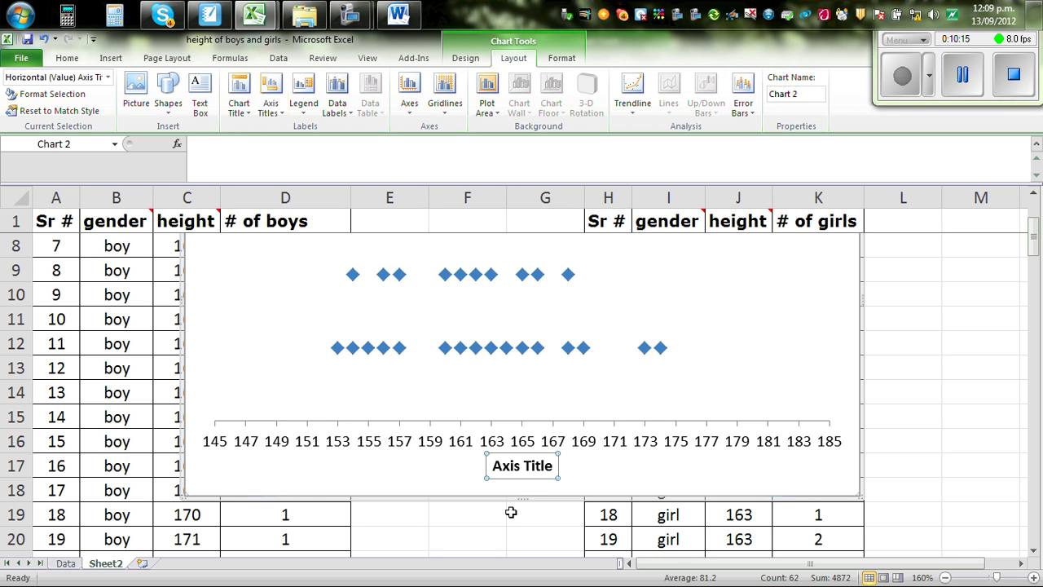
text(Height measure)
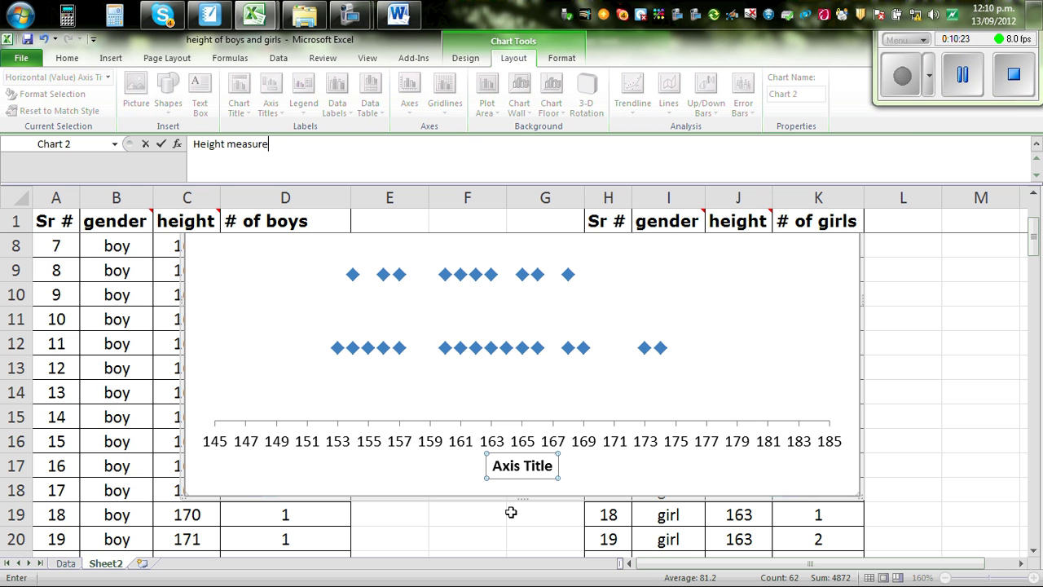
text(d in cm)
key(Return)
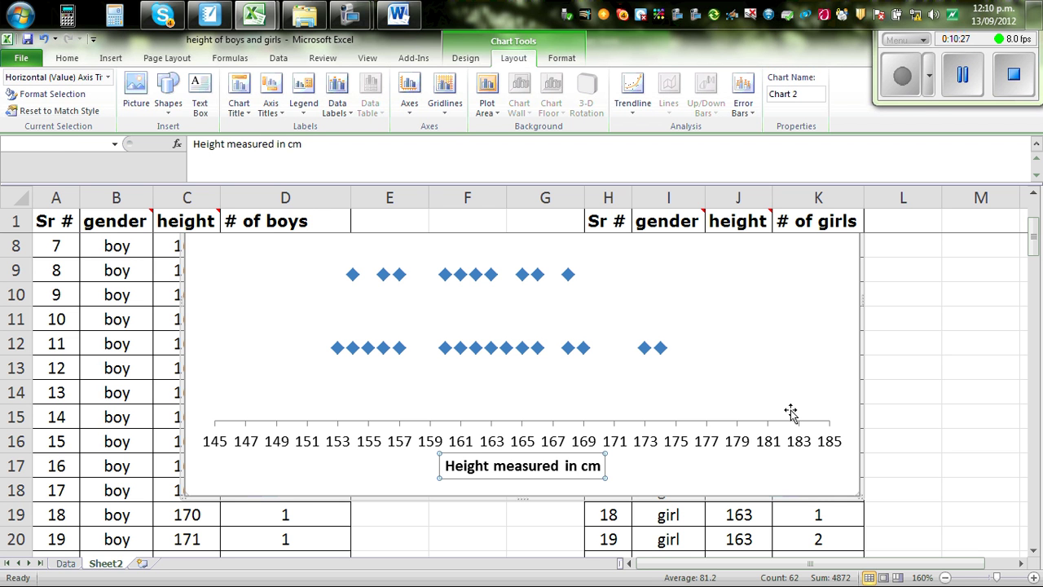
click(945, 391)
Cut the whole girls' dot plot from the sheet and switch to the Word document holding the boys' chart
scroll(945, 393, up, 2)
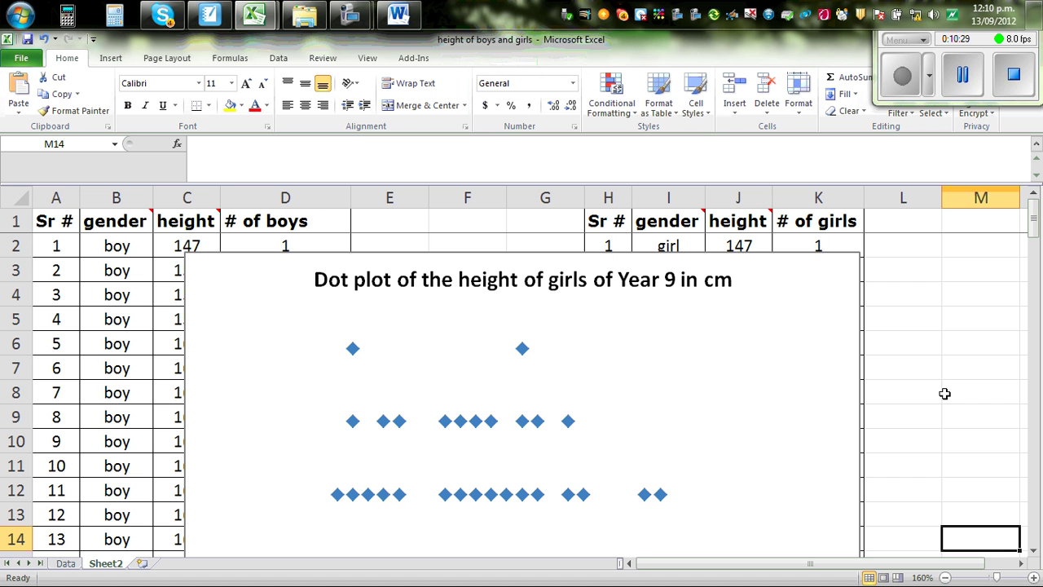
right_click(787, 339)
key(Escape)
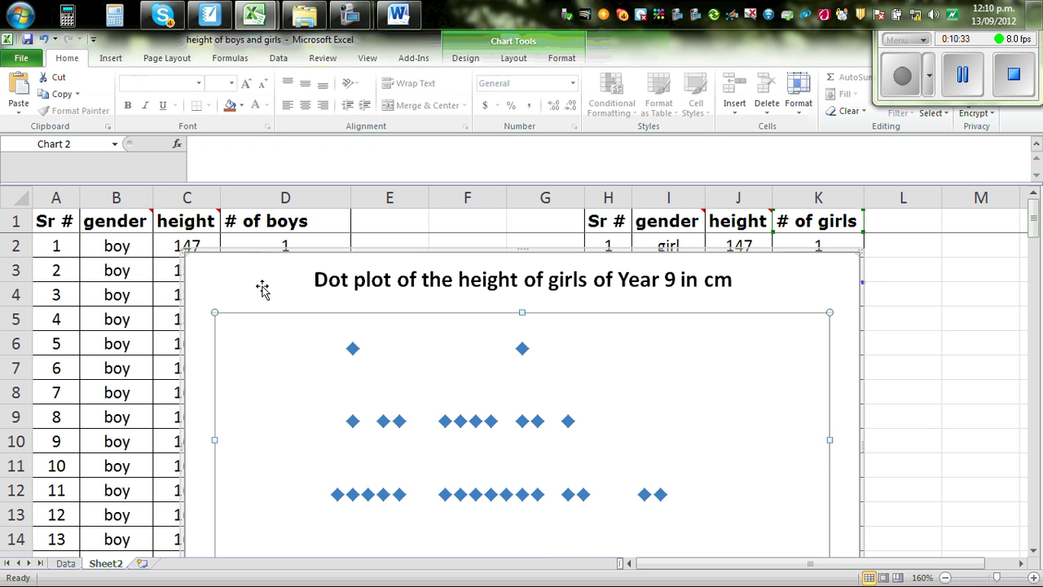
click(234, 281)
right_click(737, 298)
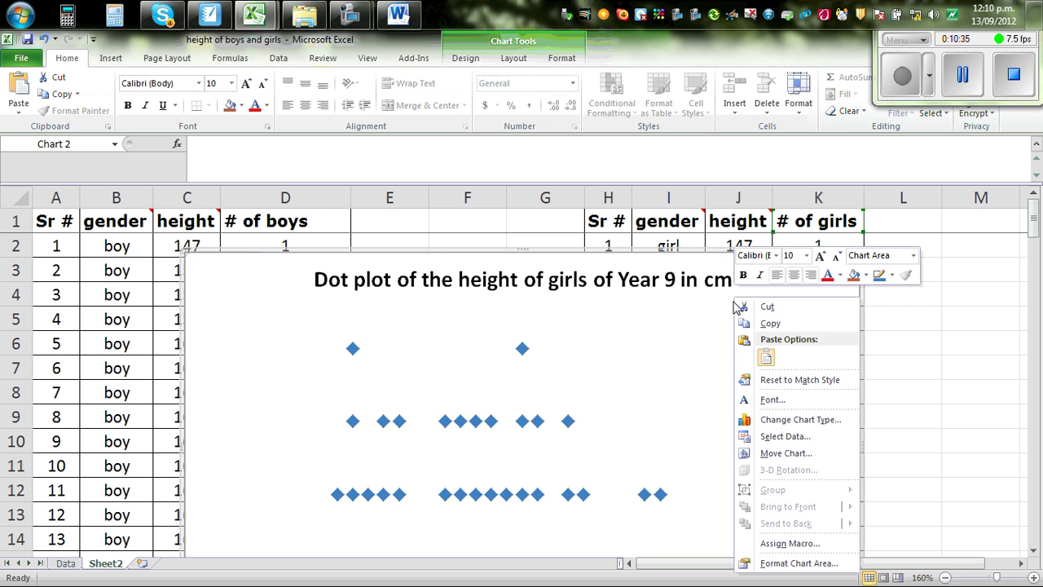
click(767, 307)
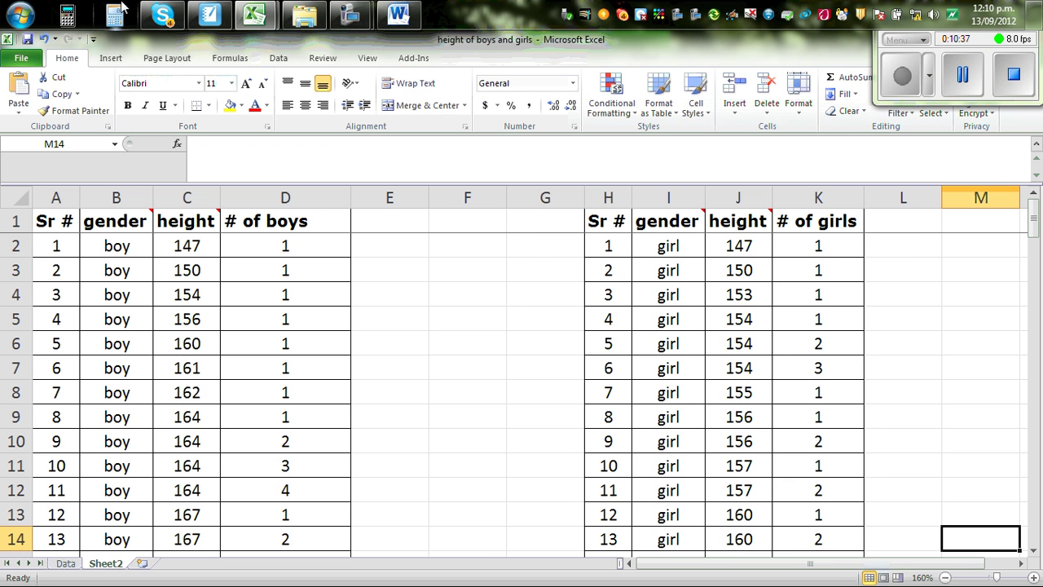
click(399, 14)
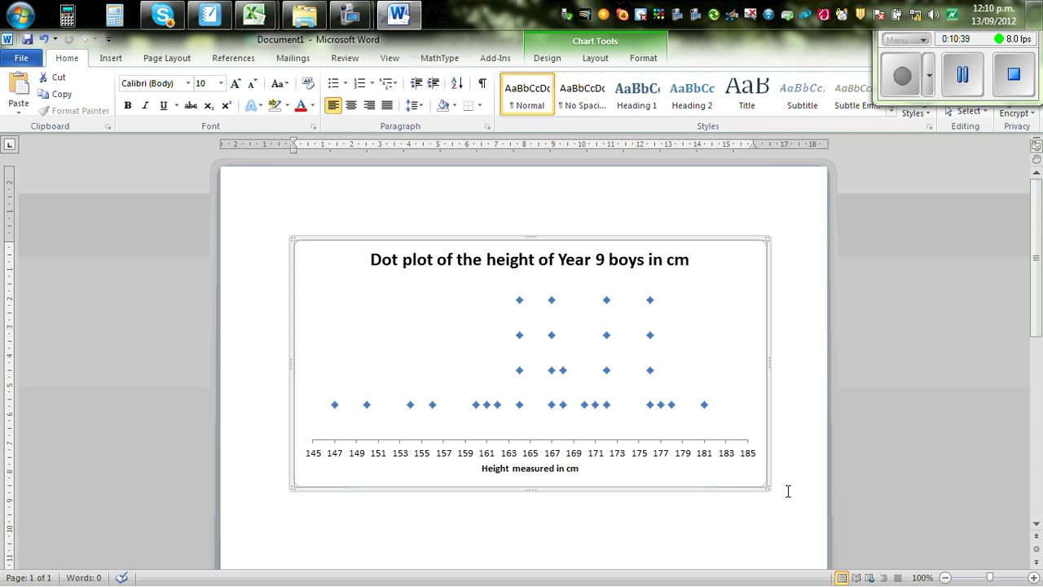
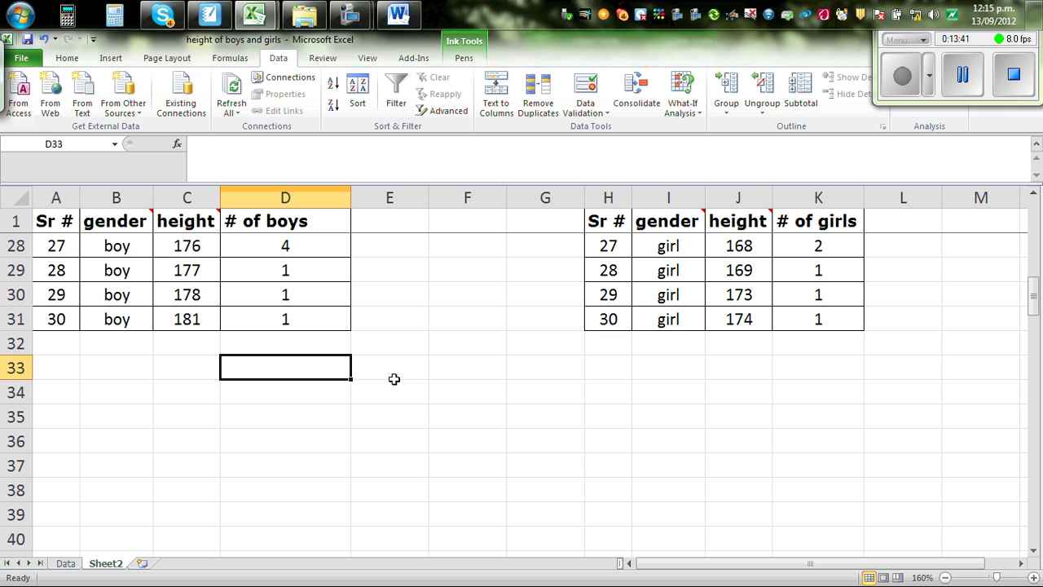
Enter the row labels Mean and Median in cells D33 and D34 below the boys' data
text(Me)
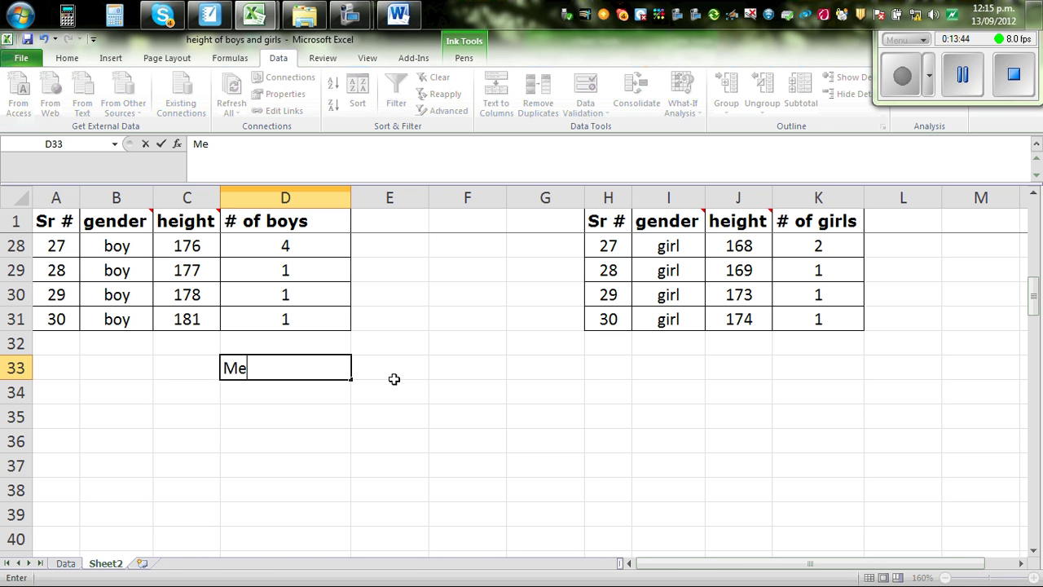
text(an)
key(Return)
text(M)
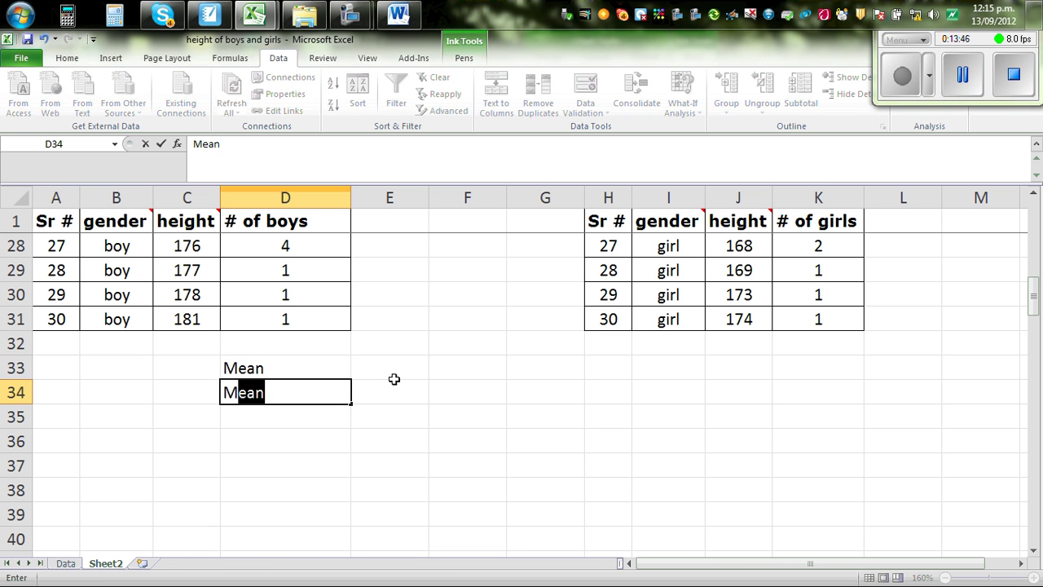
text(edian)
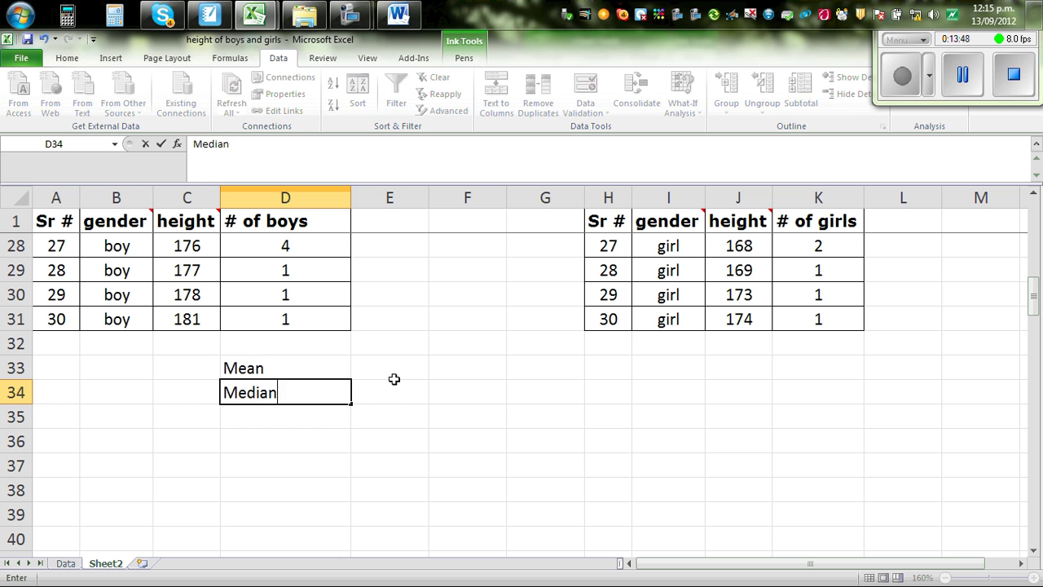
key(Return)
Enter the row labels Highest Value, Lowest Value and Range in cells D35 to D37
text(High)
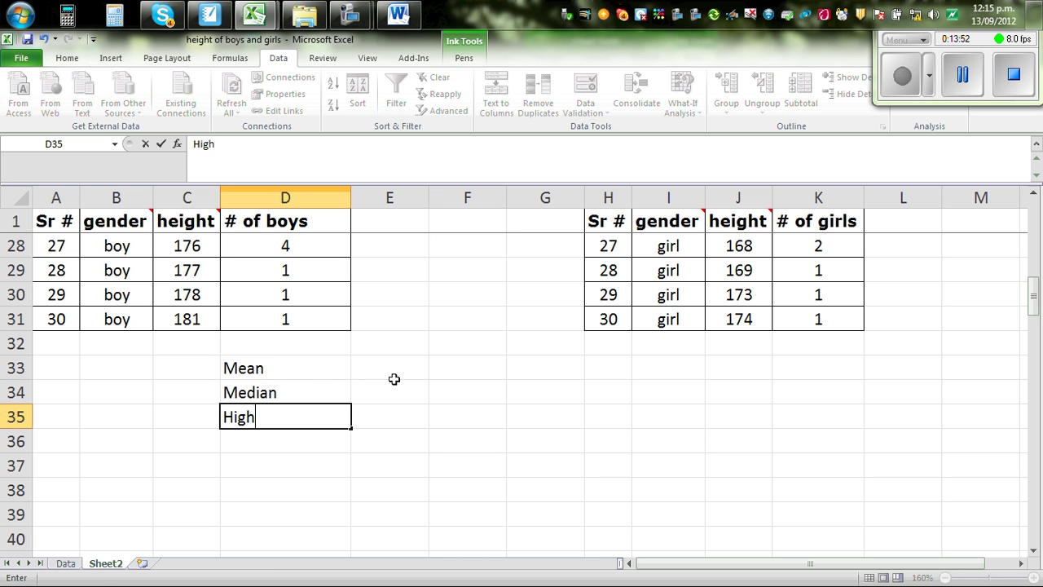
key(BackSpace)
text(hest Value)
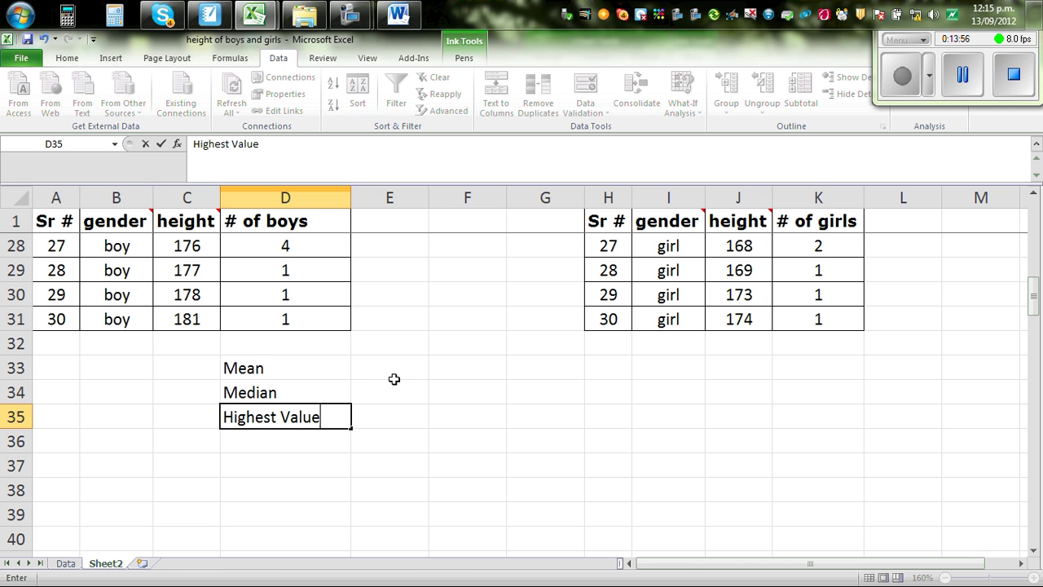
key(Return)
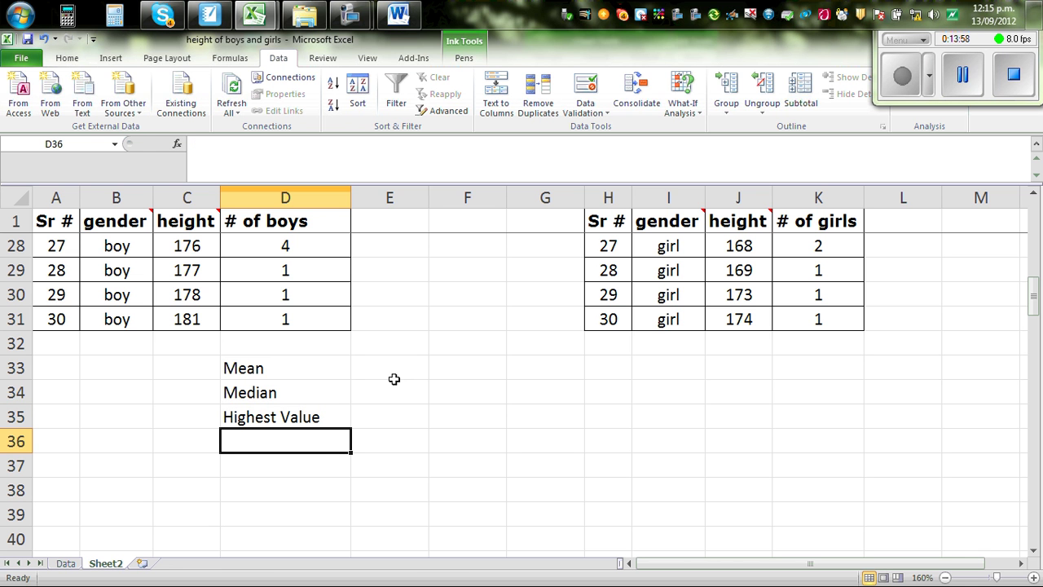
text(Lowest )
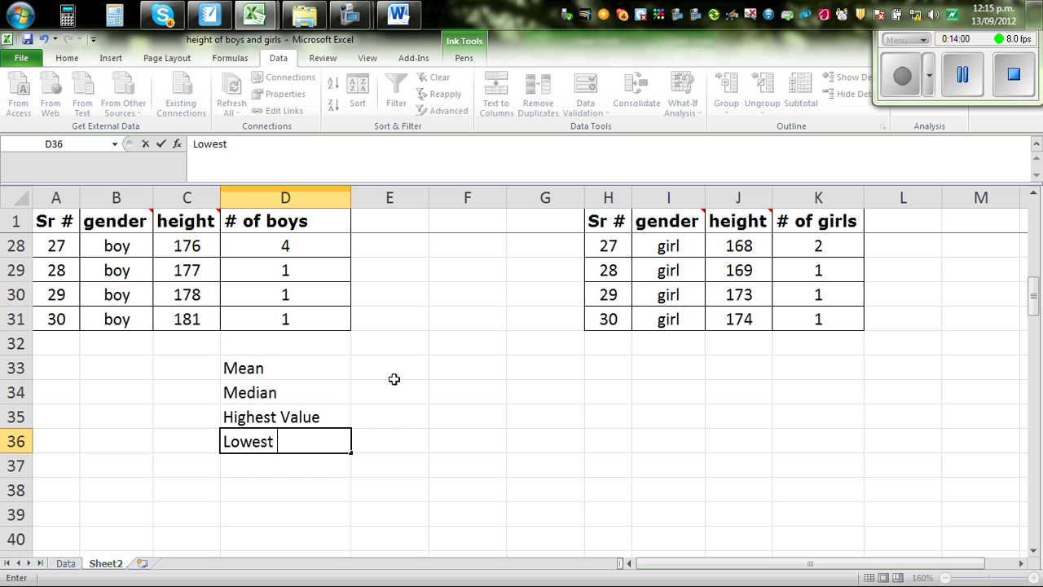
text(Value)
key(Return)
text(Rangl)
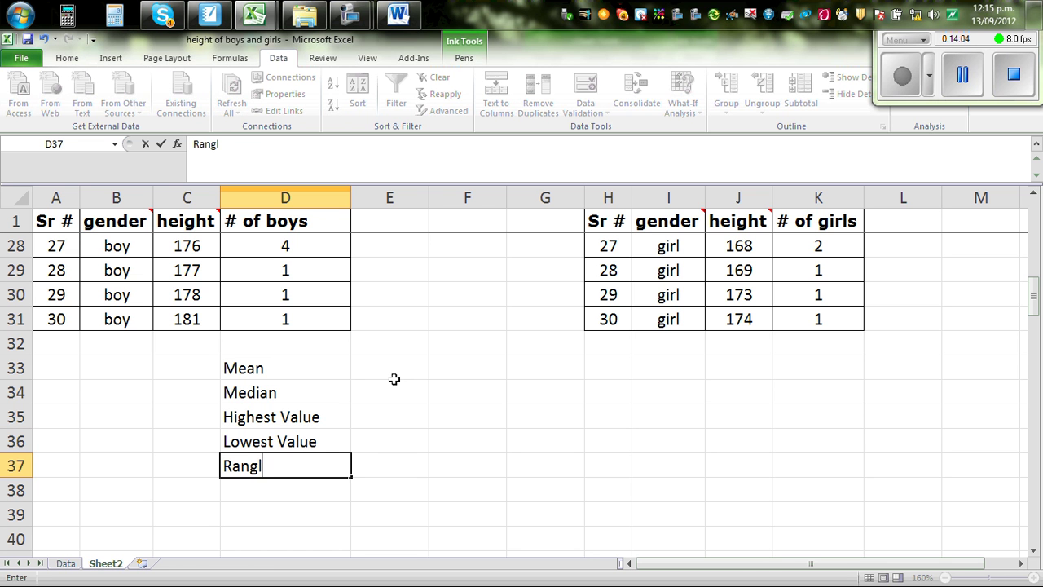
key(BackSpace)
text(e)
click(380, 368)
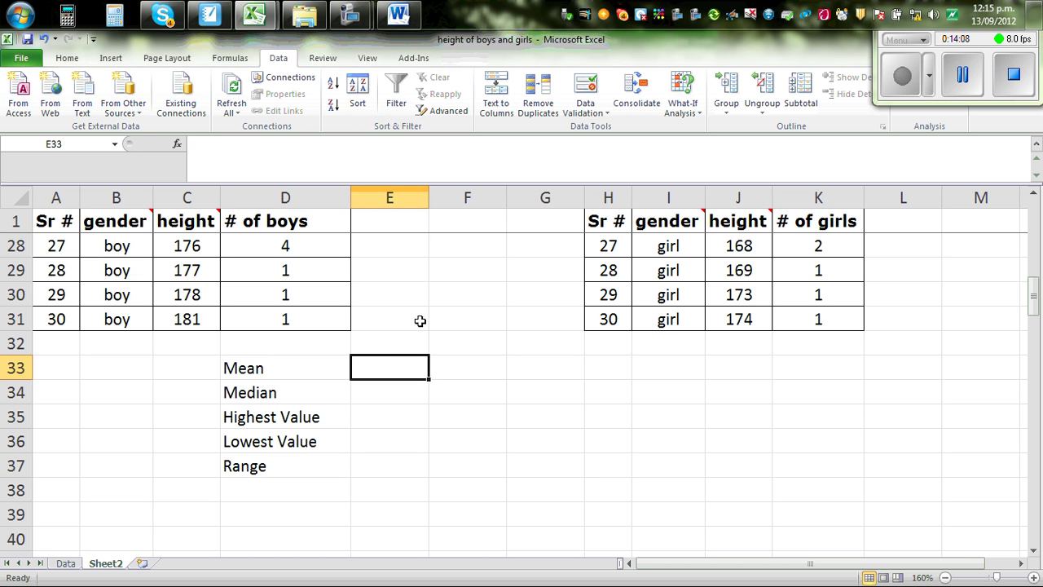
Enter the column headings Boys in E32 and Girls in F32 above the statistics rows
click(381, 344)
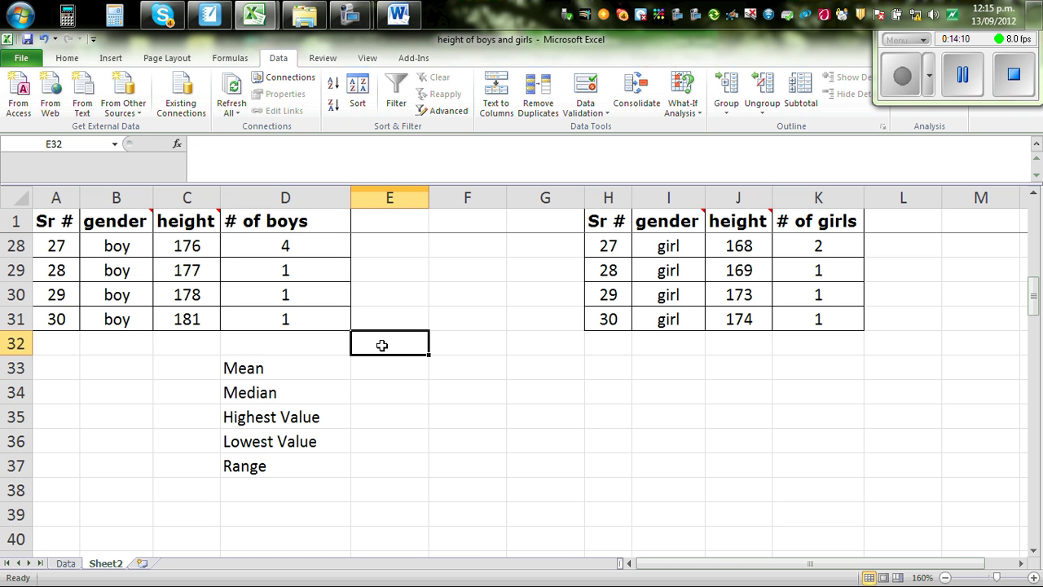
text(Boys)
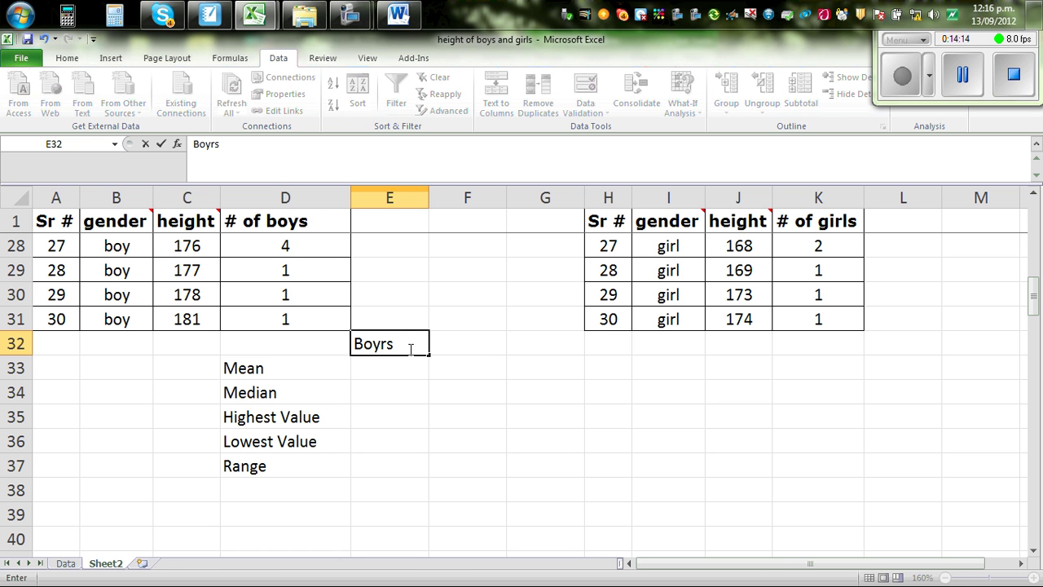
click(489, 346)
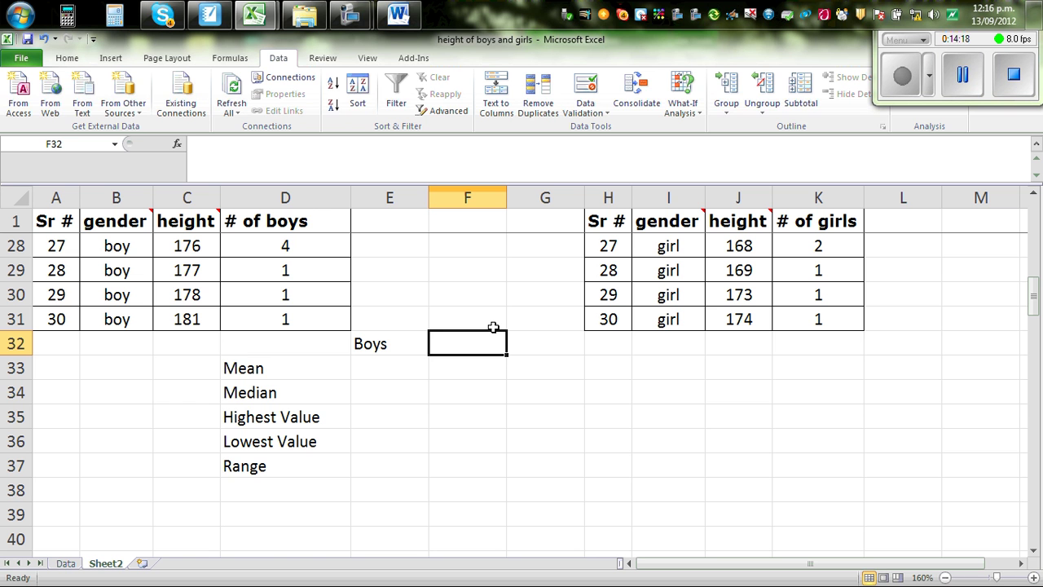
text(Girls)
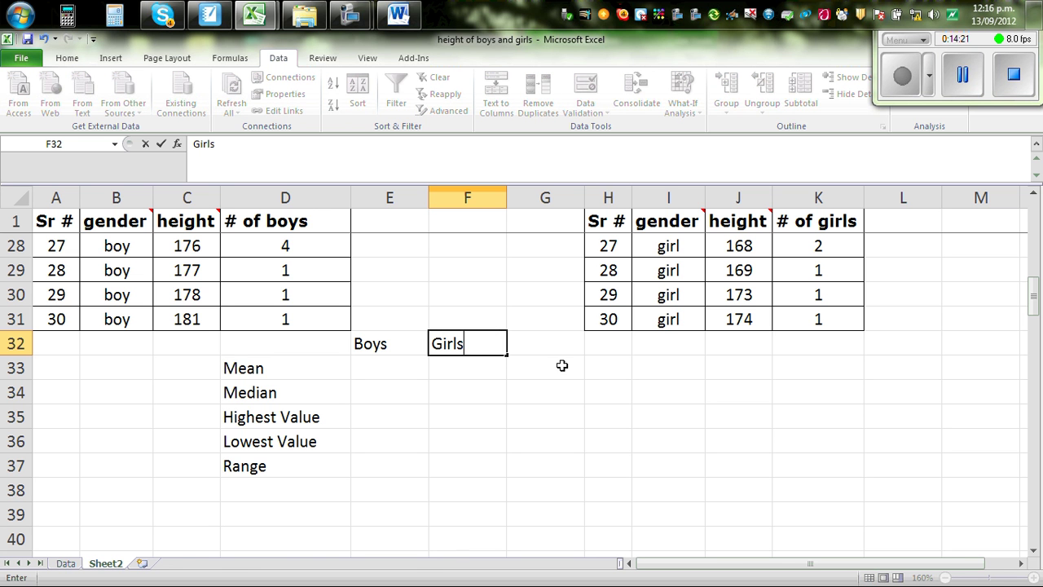
click(563, 366)
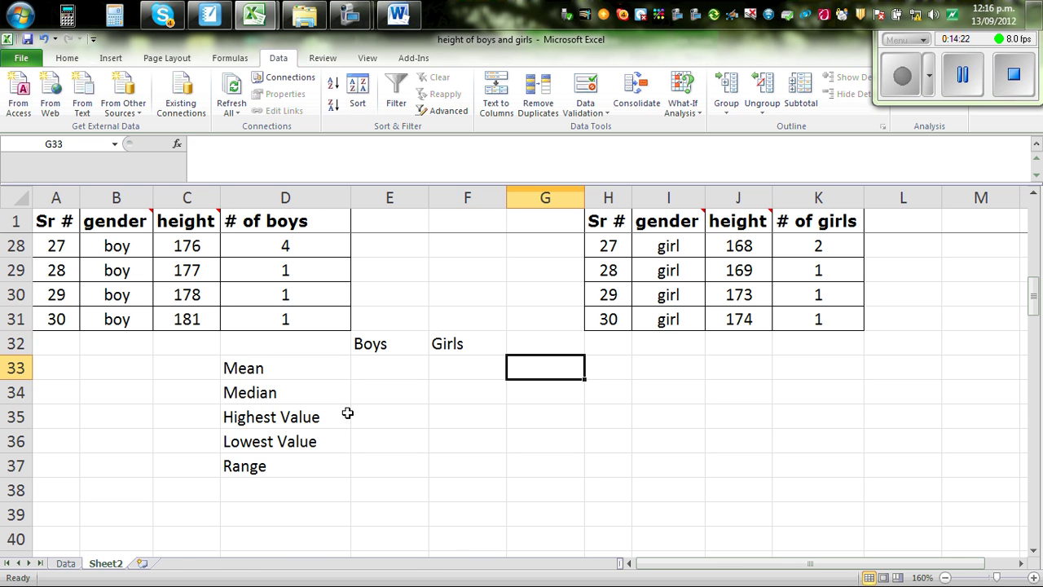
Calculate the boys' mean height in E33 with the formula =average(C2:C31)
click(387, 372)
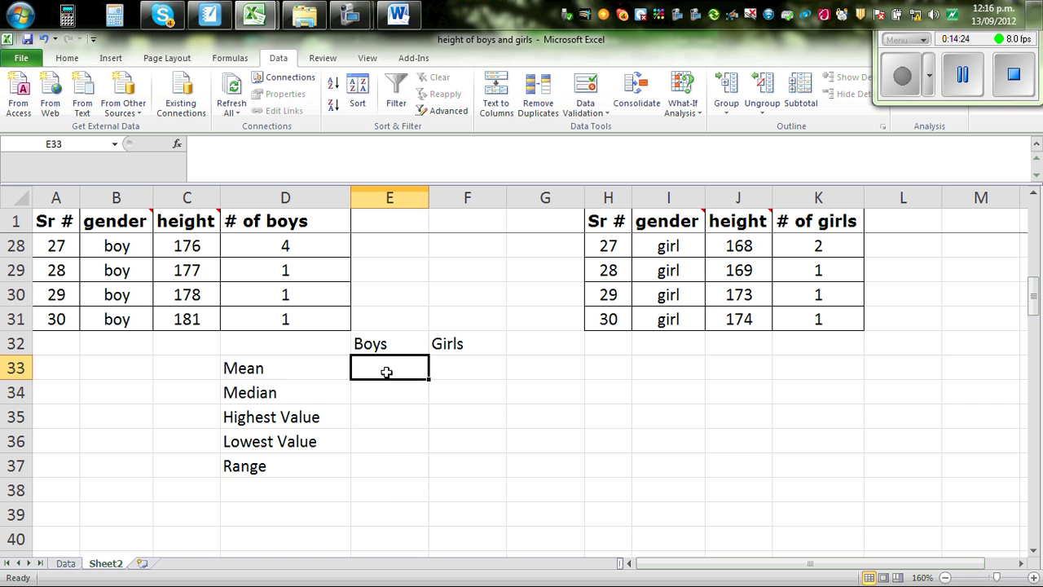
text(=avearg)
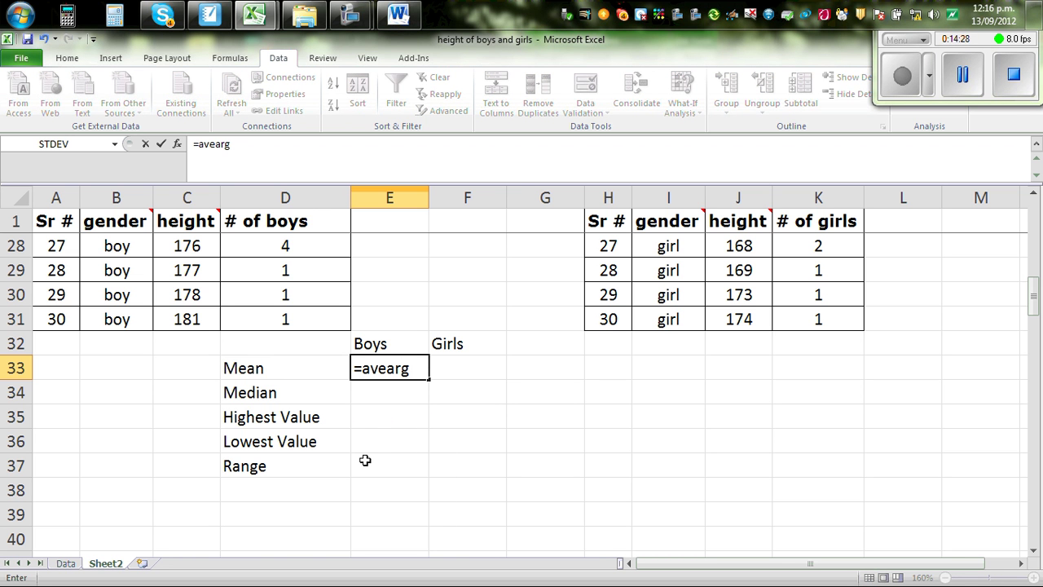
key(BackSpace)
key(BackSpace)
key(BackSpace)
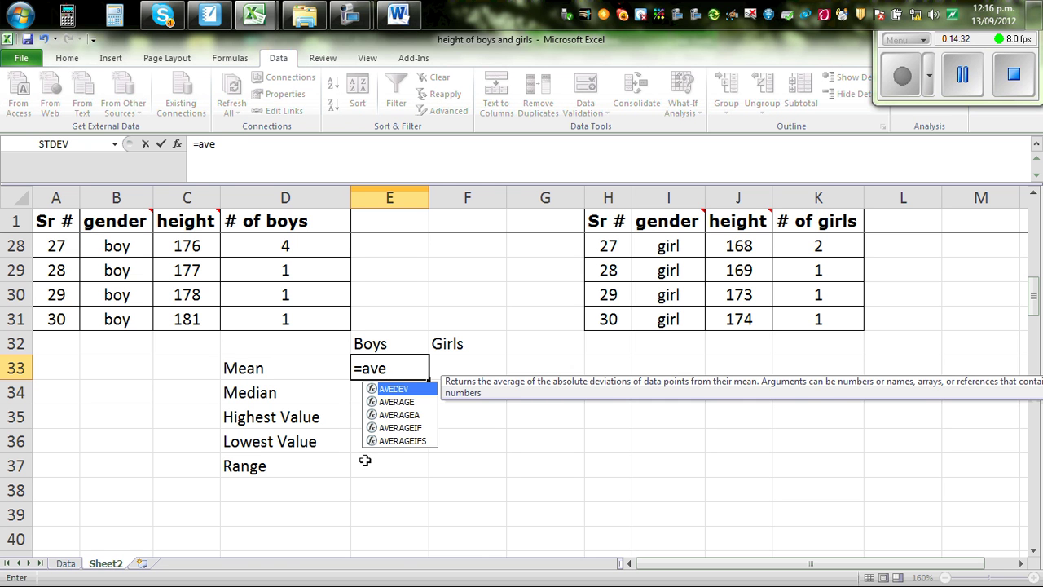
text(rage)
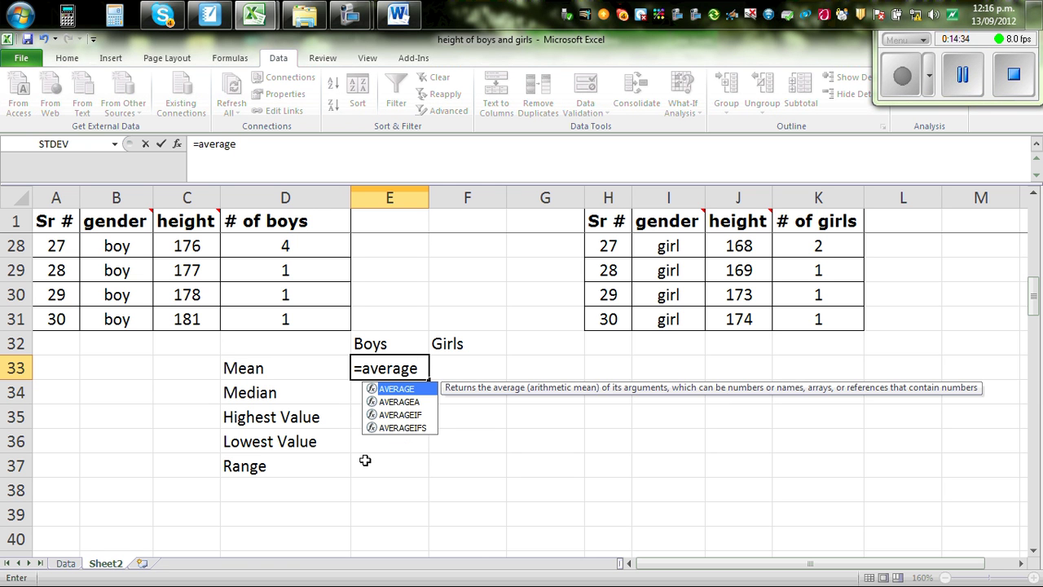
text())
key(BackSpace)
text(()
scroll(413, 353, up, 9)
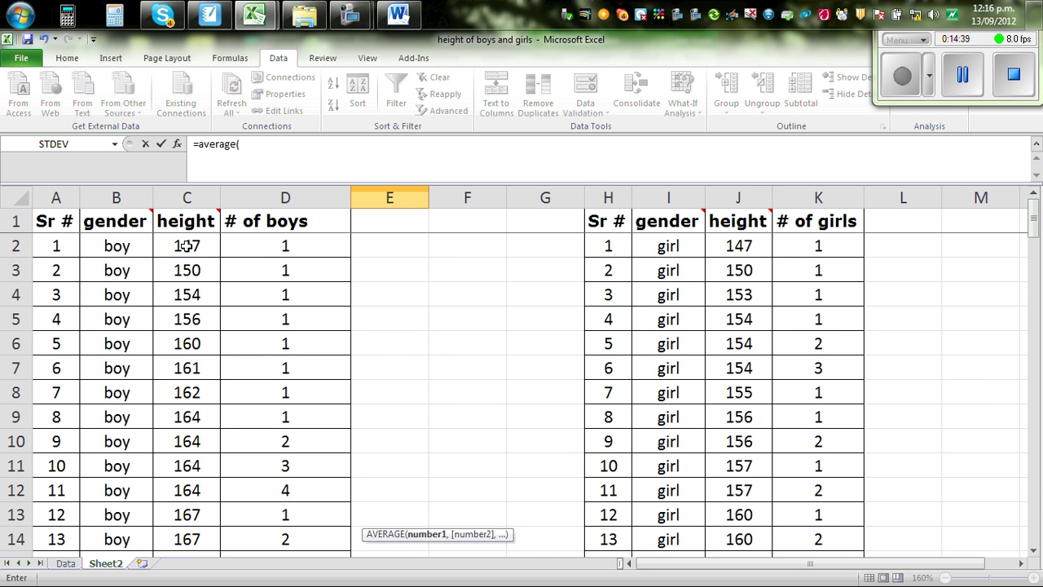
click(186, 246)
key(ctrl+shift+Down)
scroll(337, 285, down, 2)
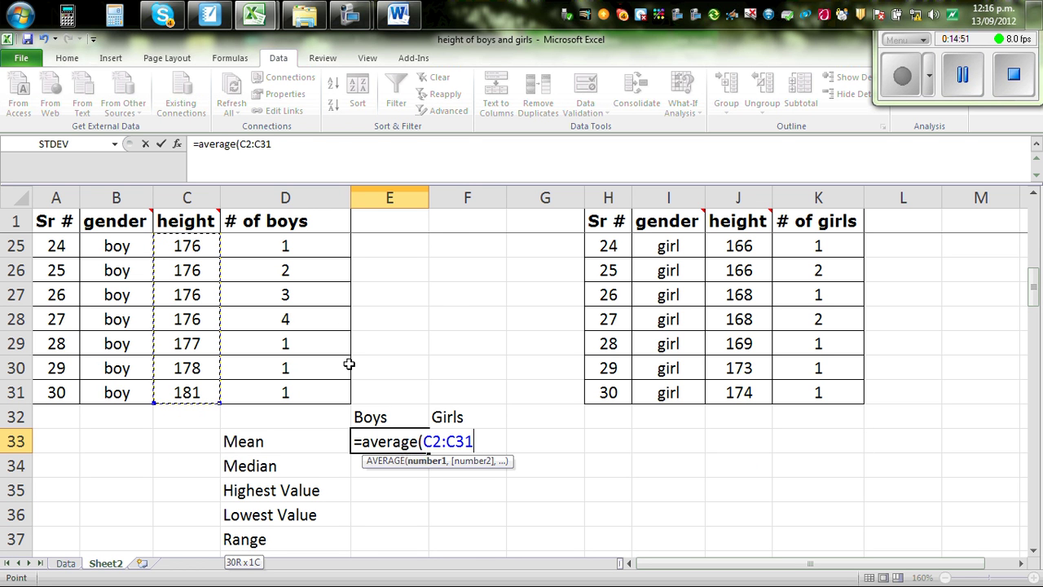
text())
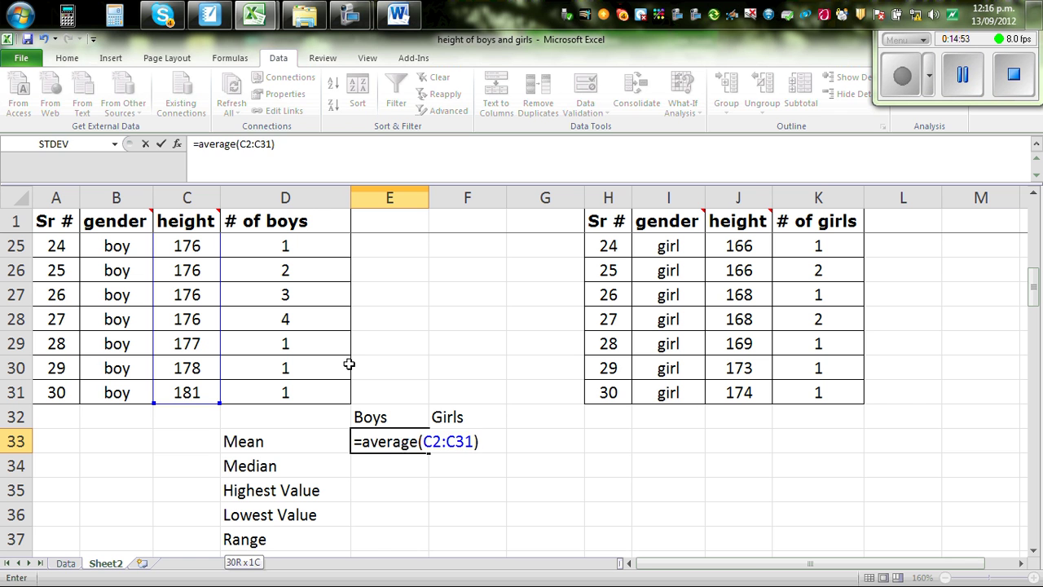
key(Return)
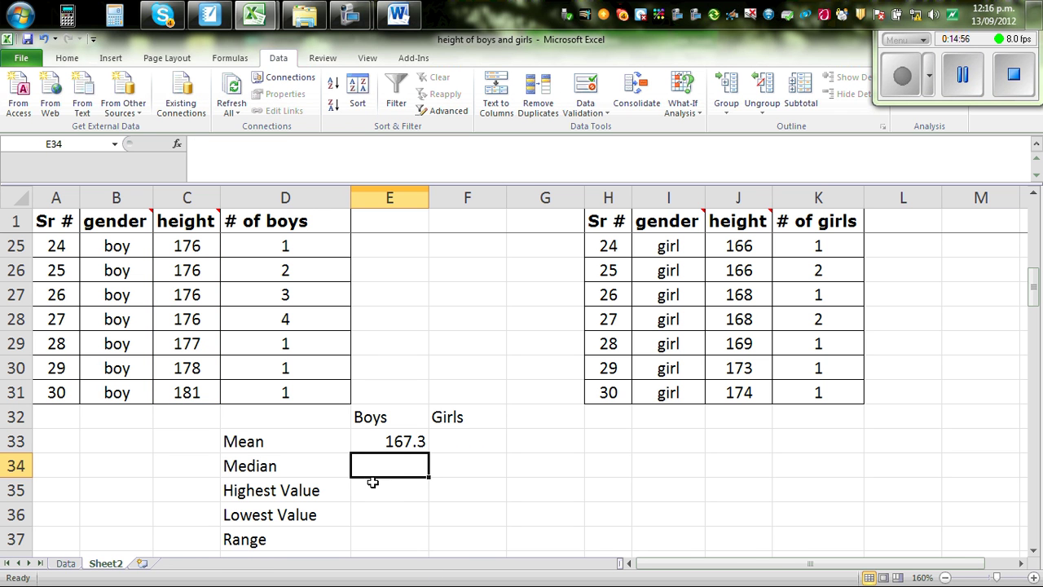
Calculate the boys' median height in E34 with the formula =median(C2:C31)
text(=)
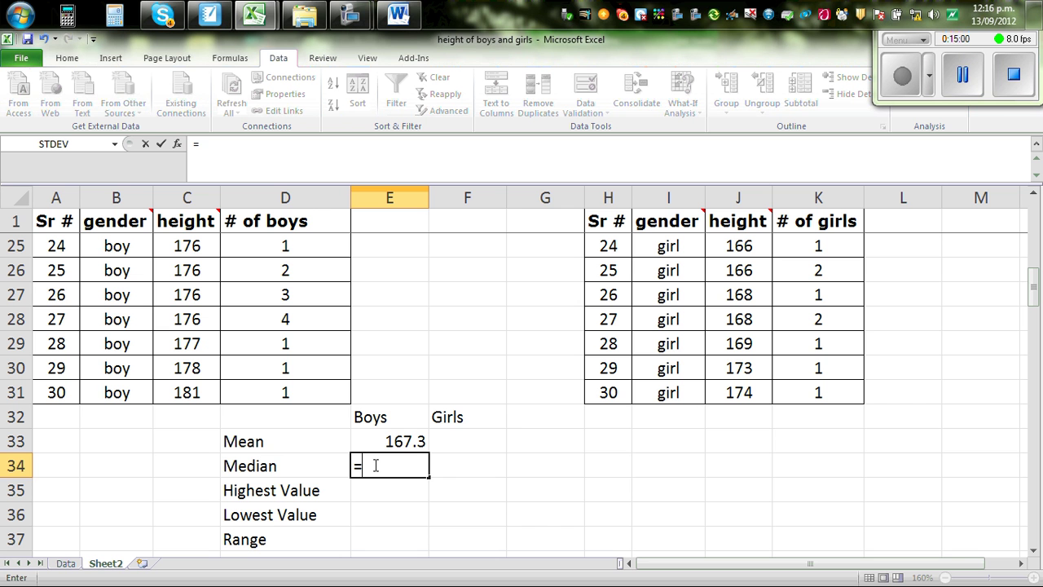
text(media)
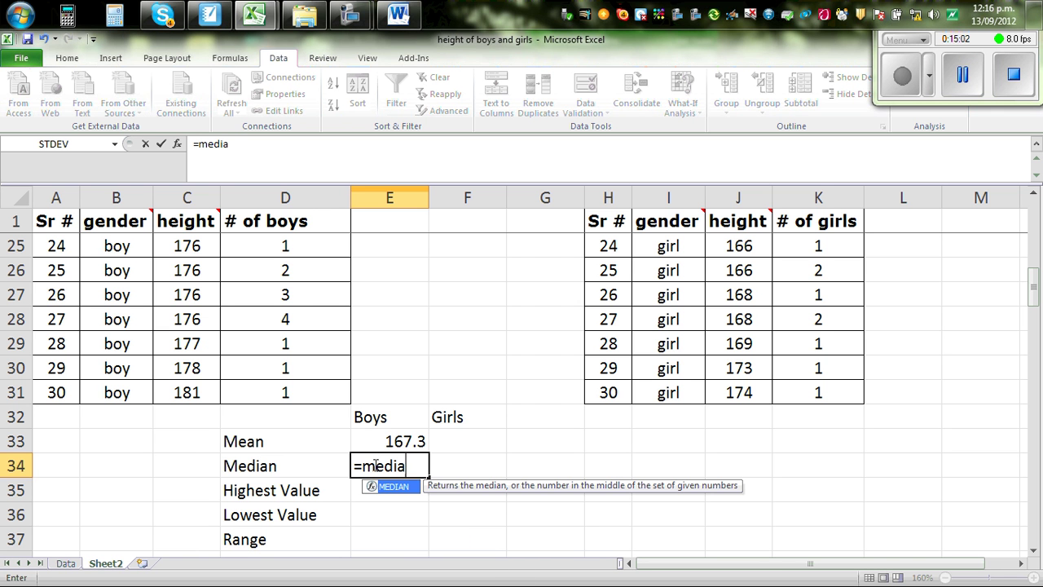
text(n()
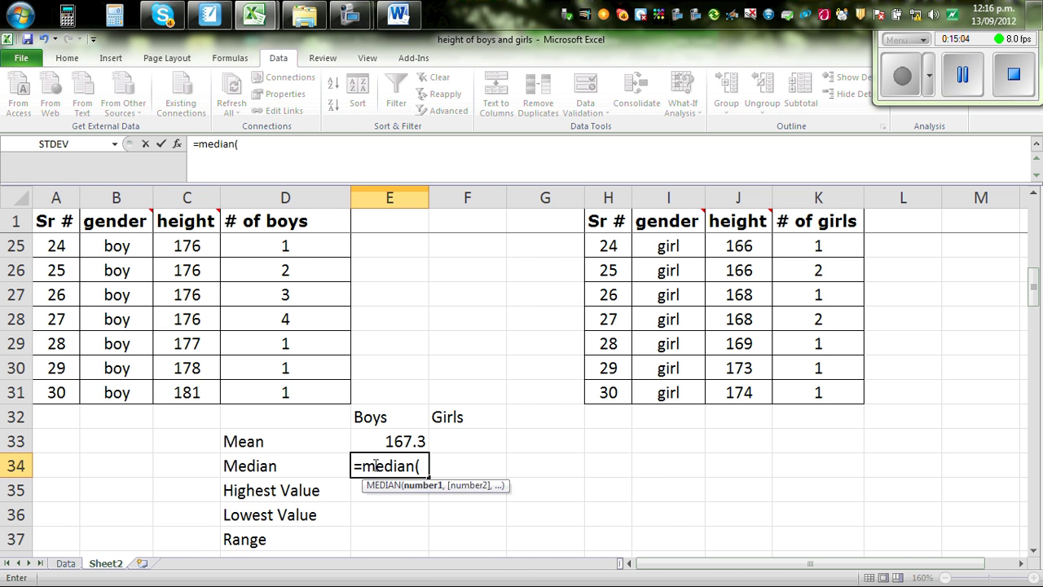
scroll(377, 382, up, 8)
click(198, 246)
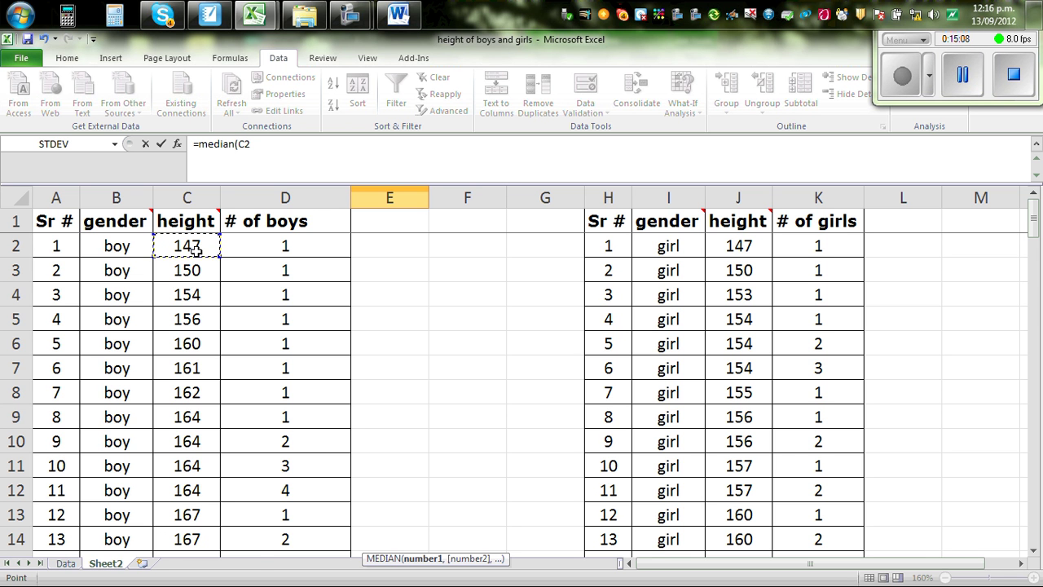
key(ctrl+shift+Down)
scroll(144, 303, down, 3)
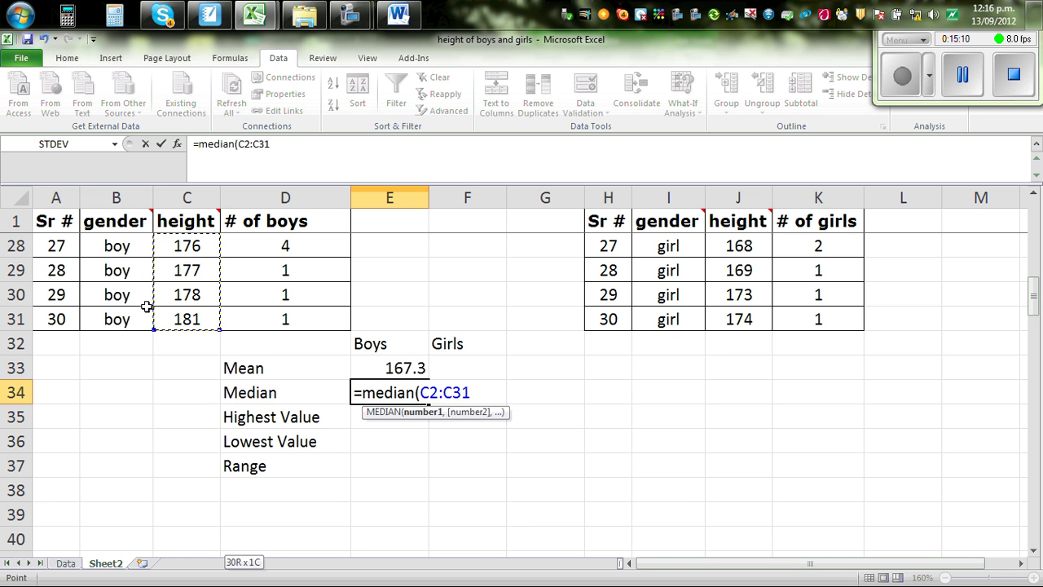
text())
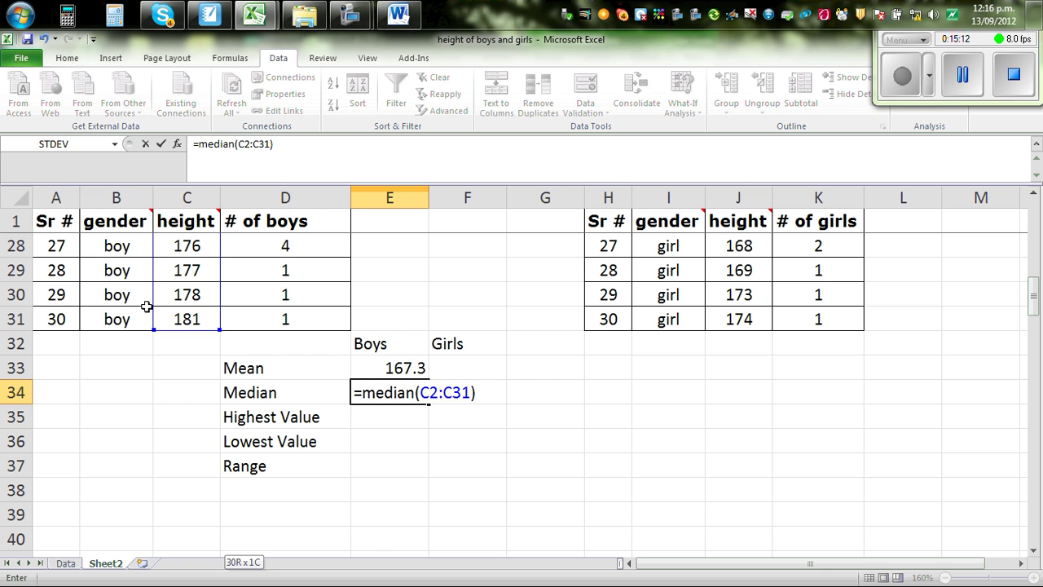
key(Return)
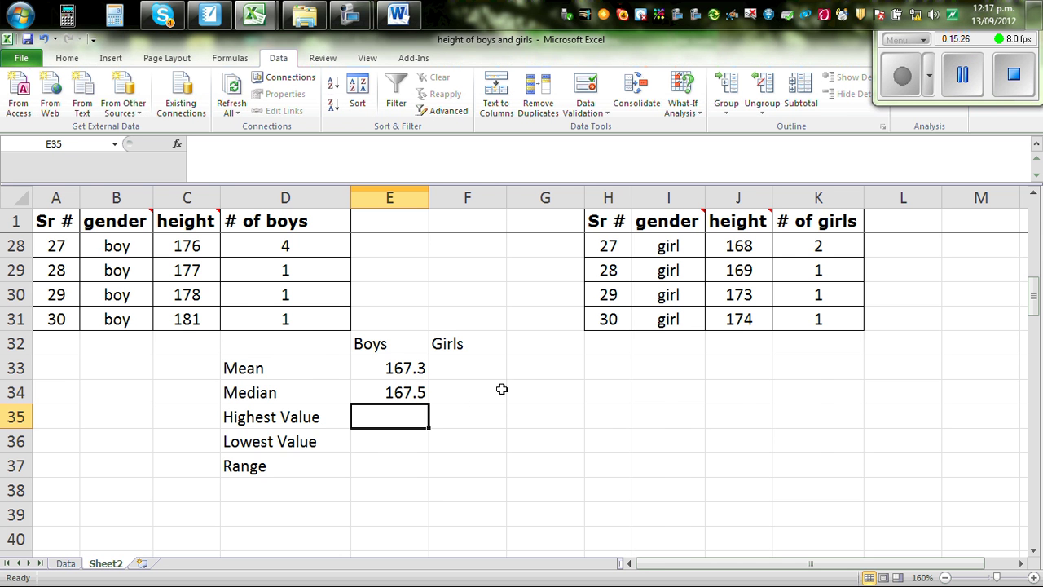
Fill in the boys' highest value in E35 by referencing the last boys' height with =C31
scroll(500, 389, up, 8)
scroll(502, 352, down, 1)
scroll(502, 352, down, 8)
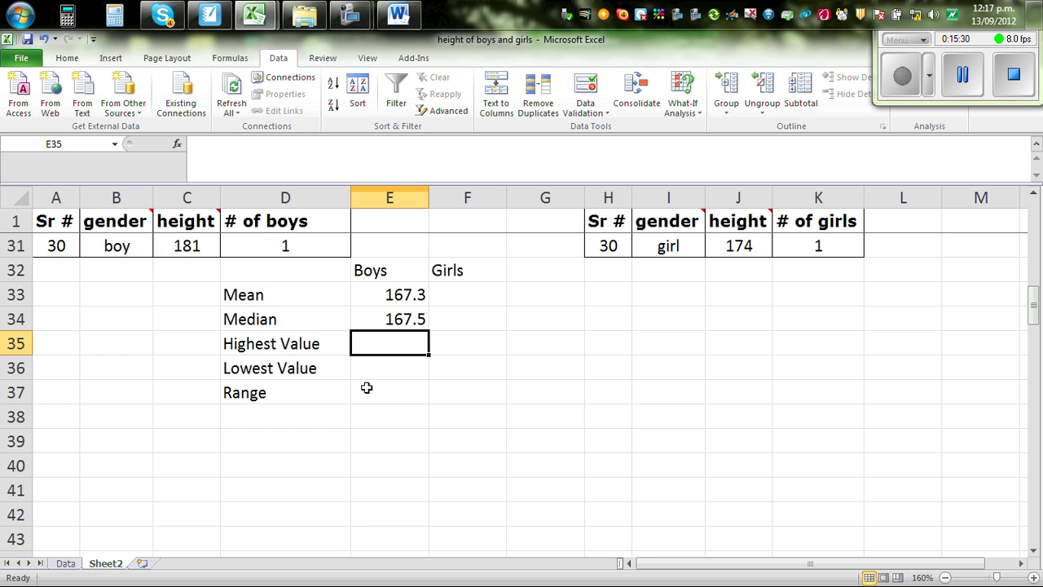
text(=)
scroll(366, 390, up, 3)
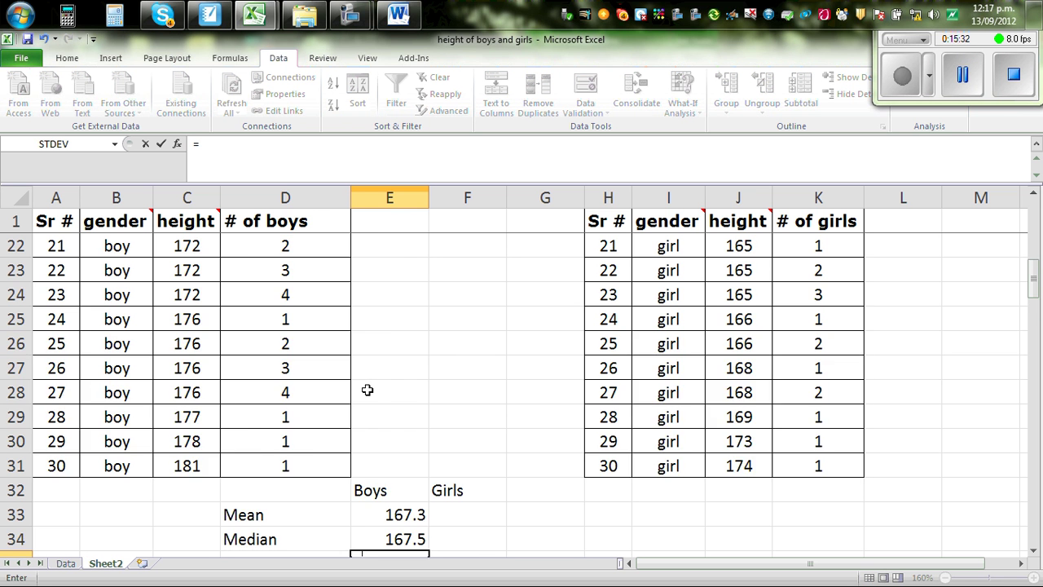
scroll(358, 395, down, 2)
click(186, 319)
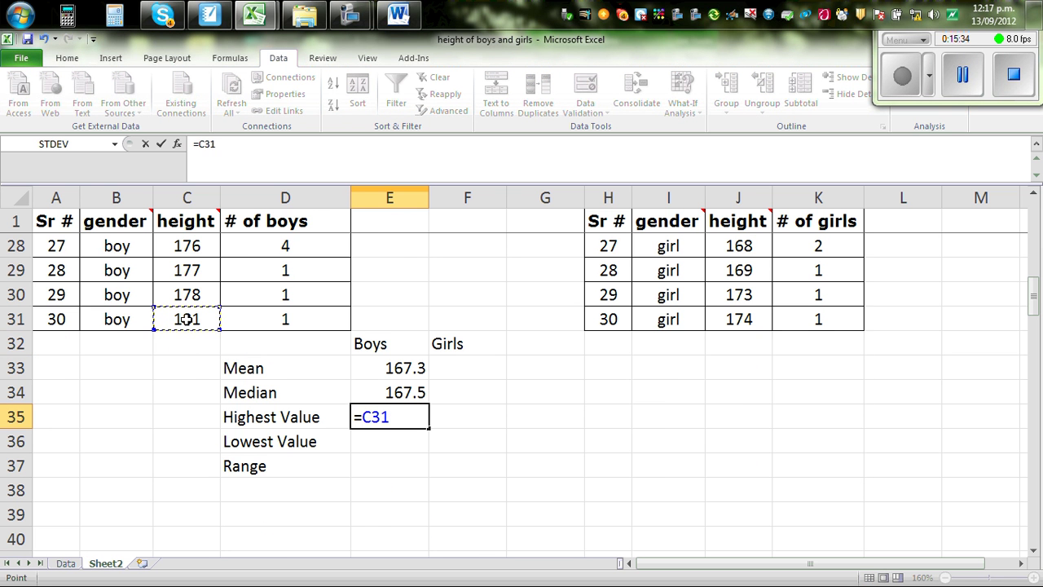
key(Return)
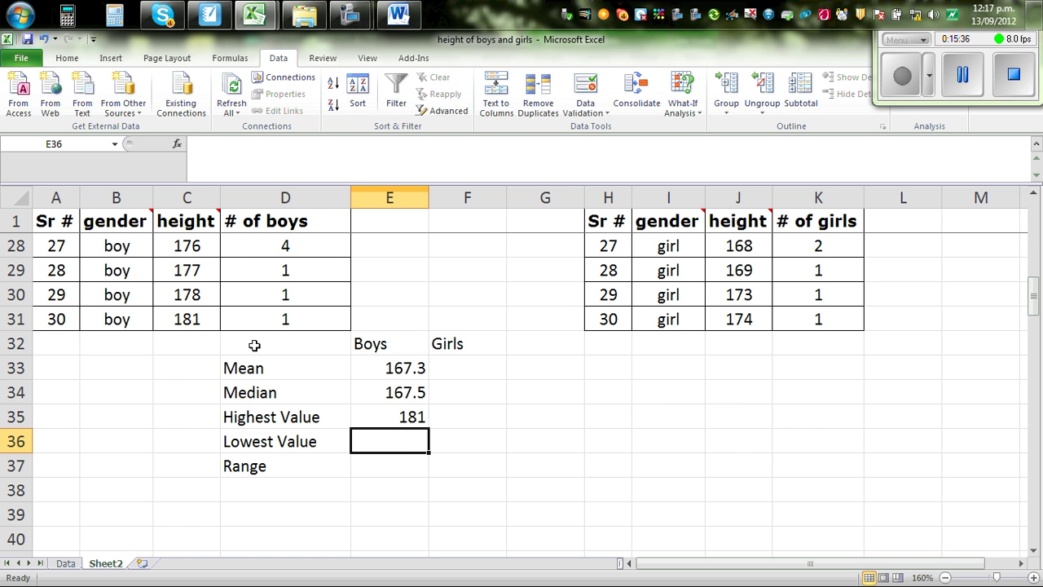
Fill in the boys' lowest value in E36 by referencing the first boys' height, cell C2
text(=)
scroll(289, 330, up, 9)
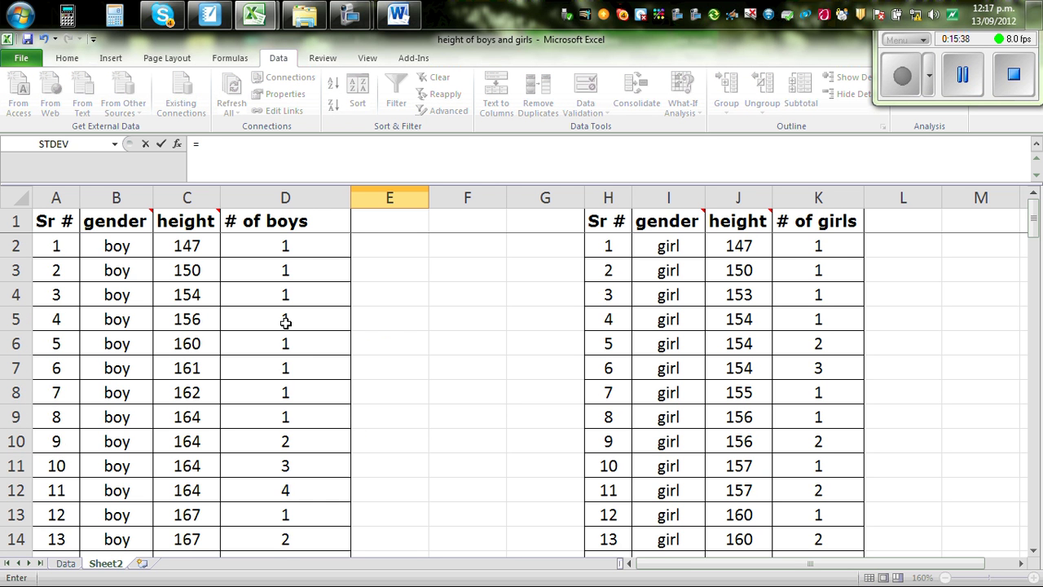
click(171, 244)
key(Return)
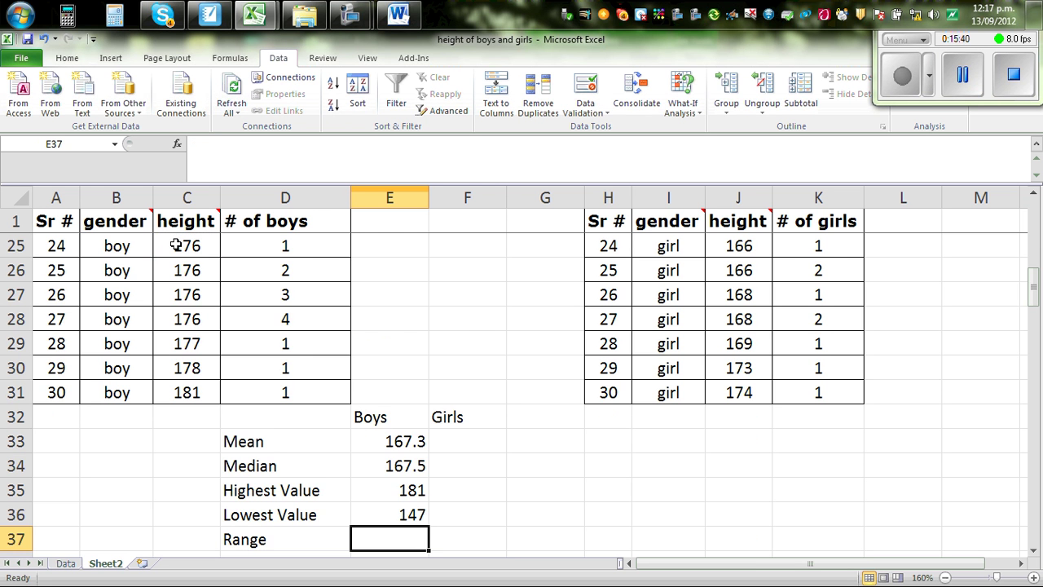
Calculate the boys' height range in E37 with the formula =E35-E36
scroll(188, 337, down, 1)
text(=)
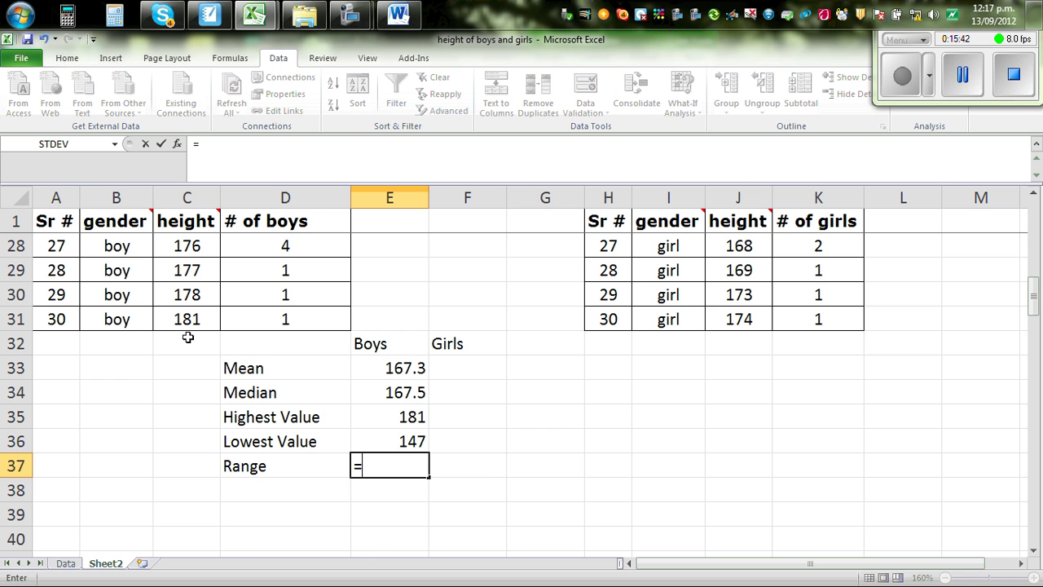
click(386, 417)
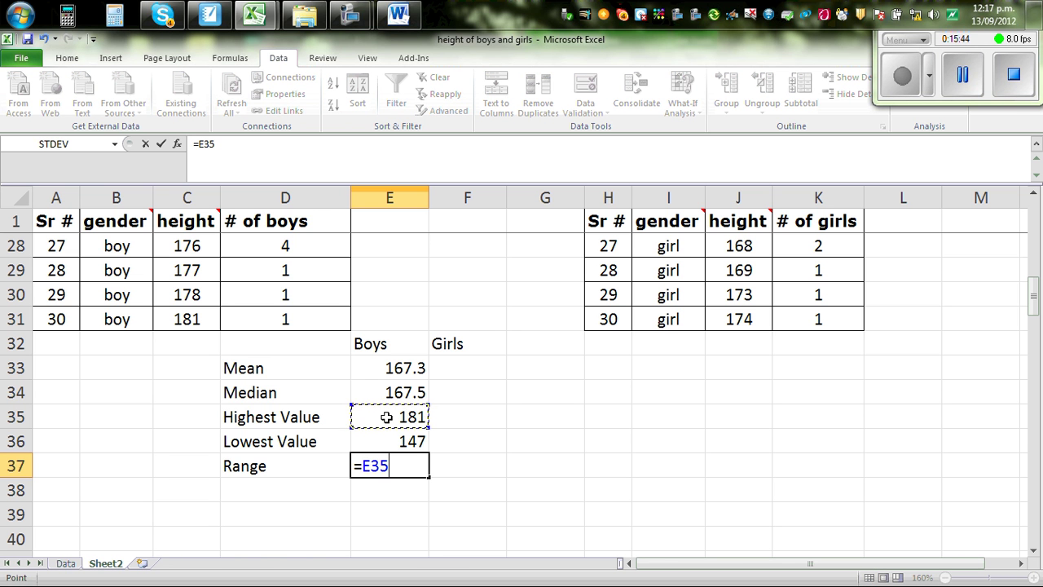
text(-)
click(409, 439)
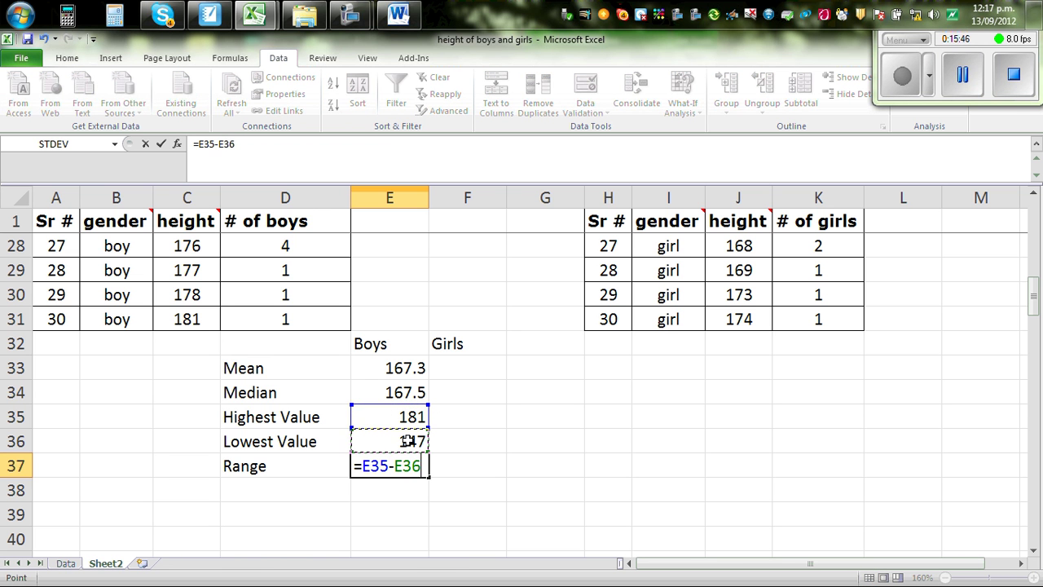
key(Return)
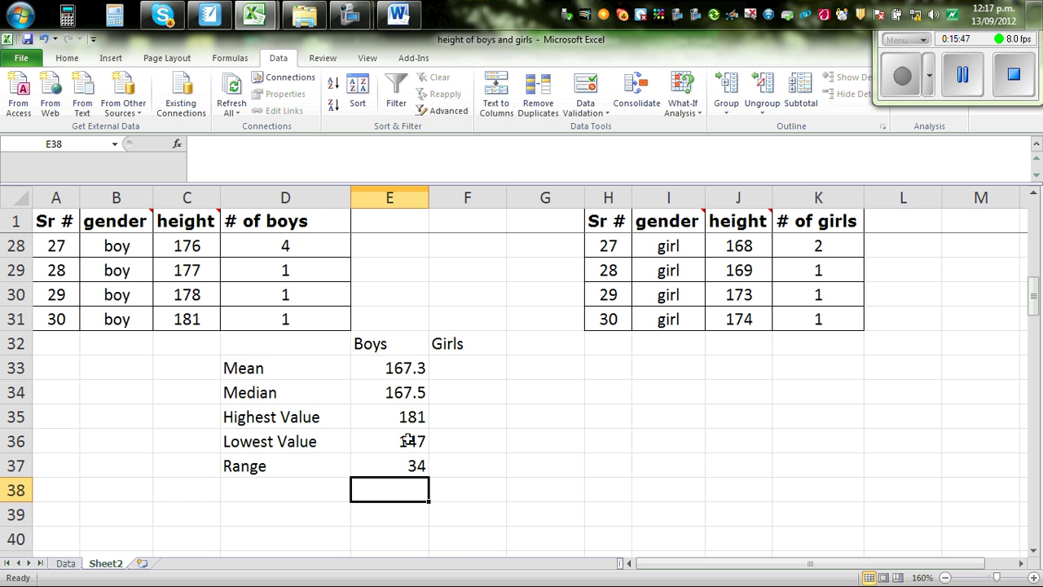
Calculate the girls' mean height in F33 with the formula =average(J2:J31)
click(456, 369)
text(=)
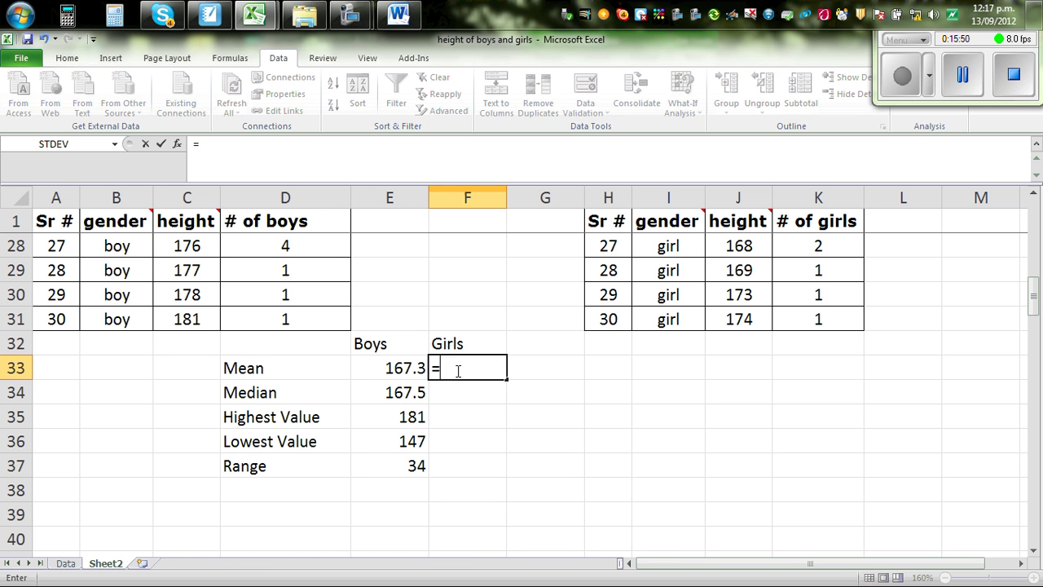
text(aveag)
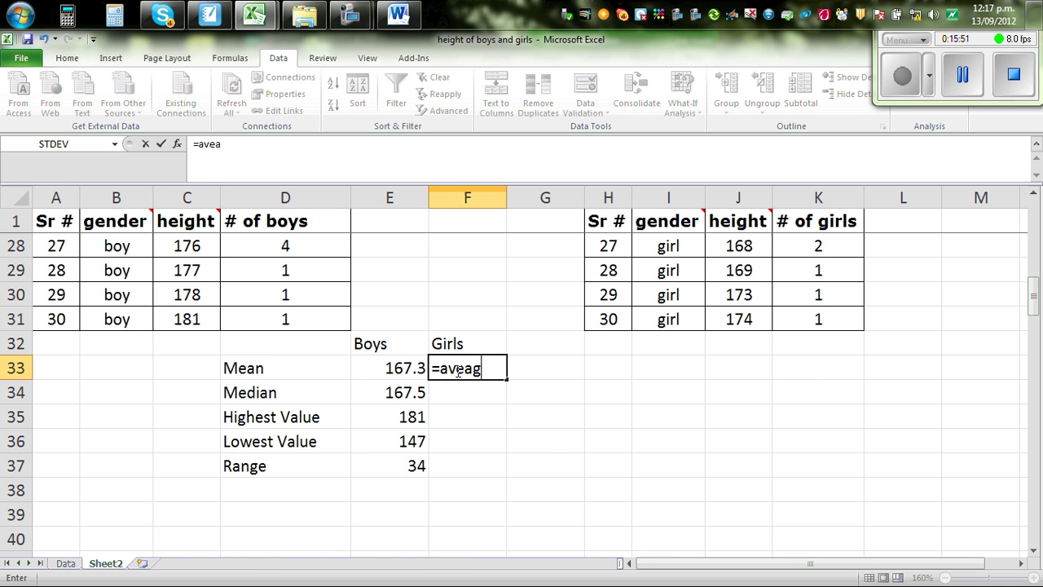
key(BackSpace)
key(BackSpace)
text(rage)
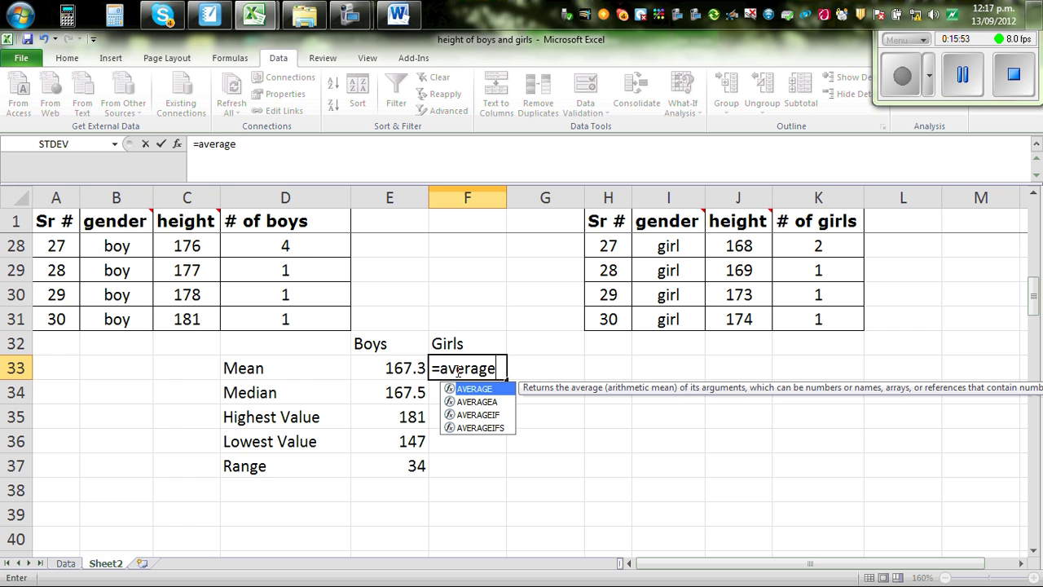
text(()
scroll(793, 253, up, 8)
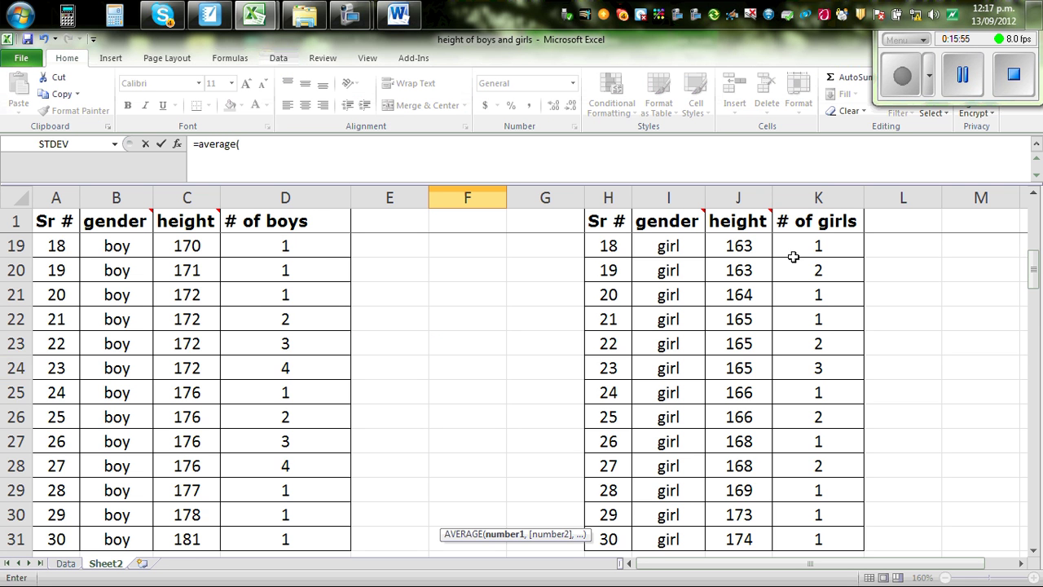
scroll(810, 352, up, 1)
click(738, 243)
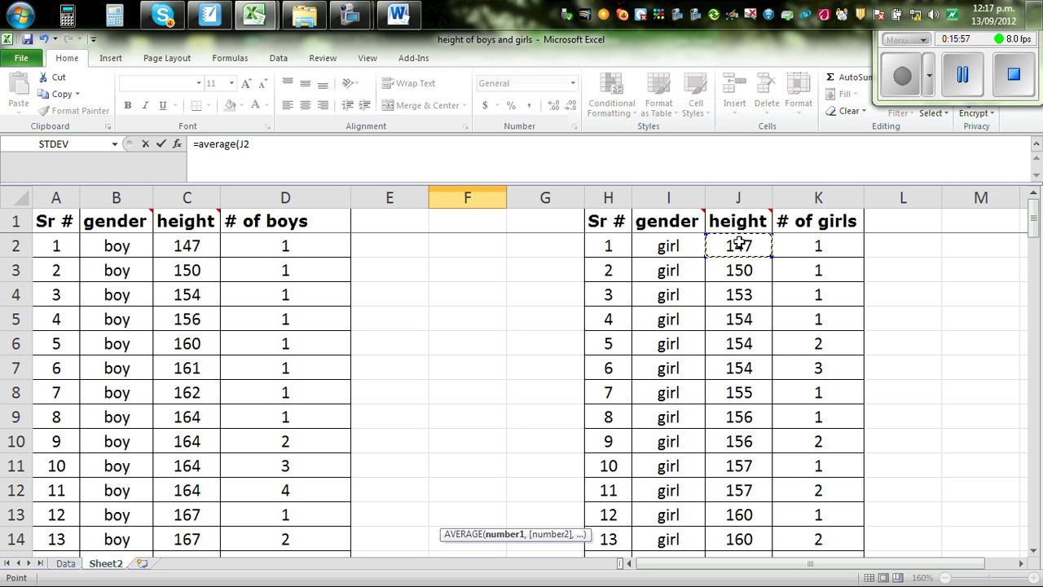
key(ctrl+shift+Down)
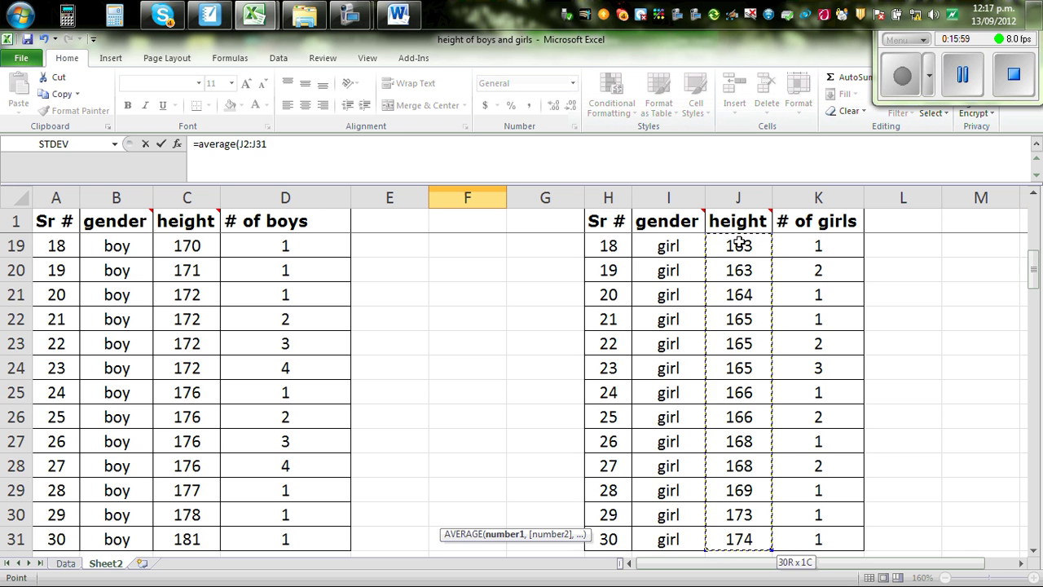
scroll(719, 269, down, 3)
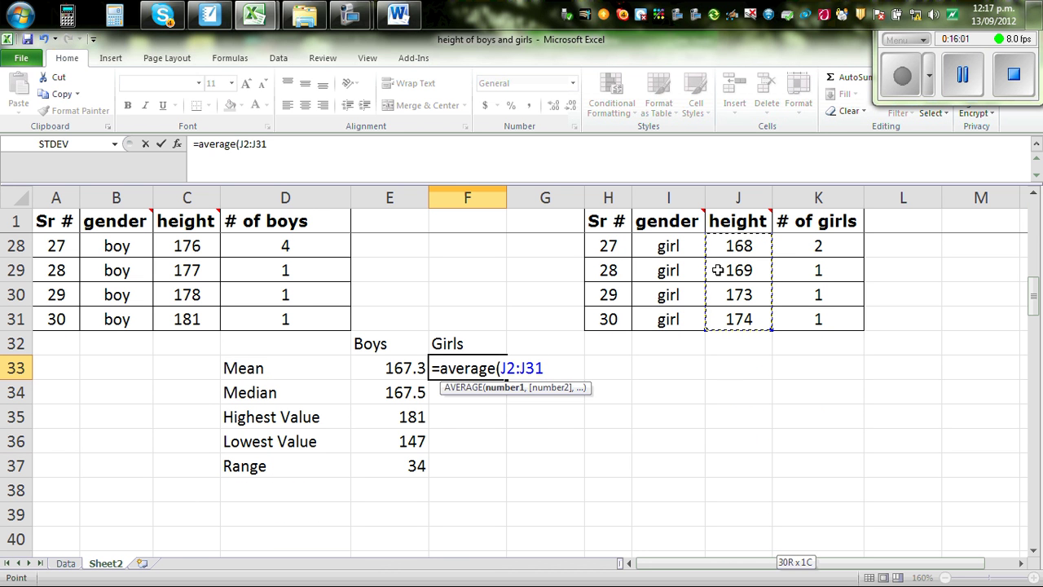
text())
key(Return)
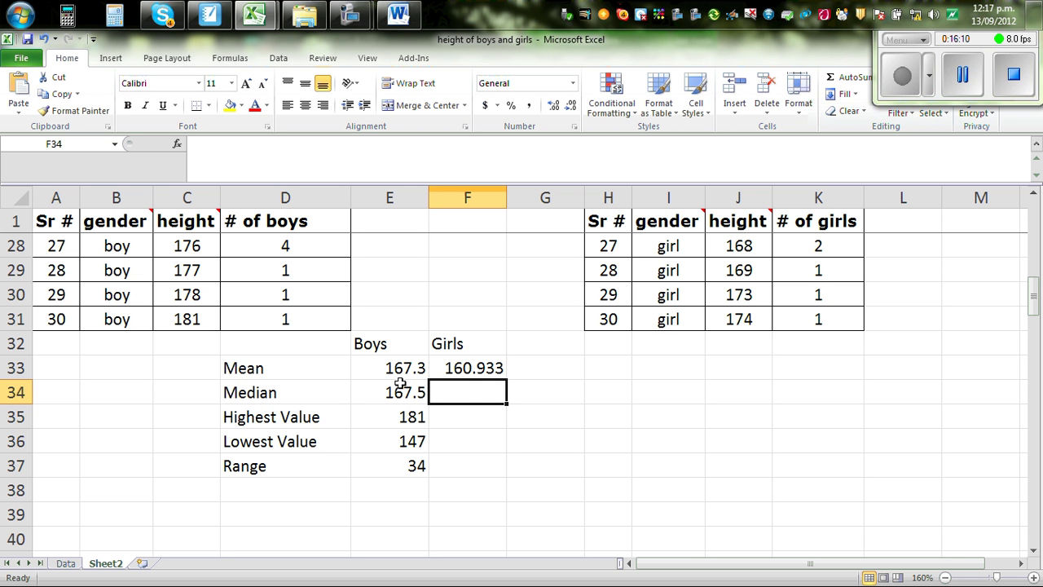
Reduce the girls' mean in F33 to one decimal place
click(478, 368)
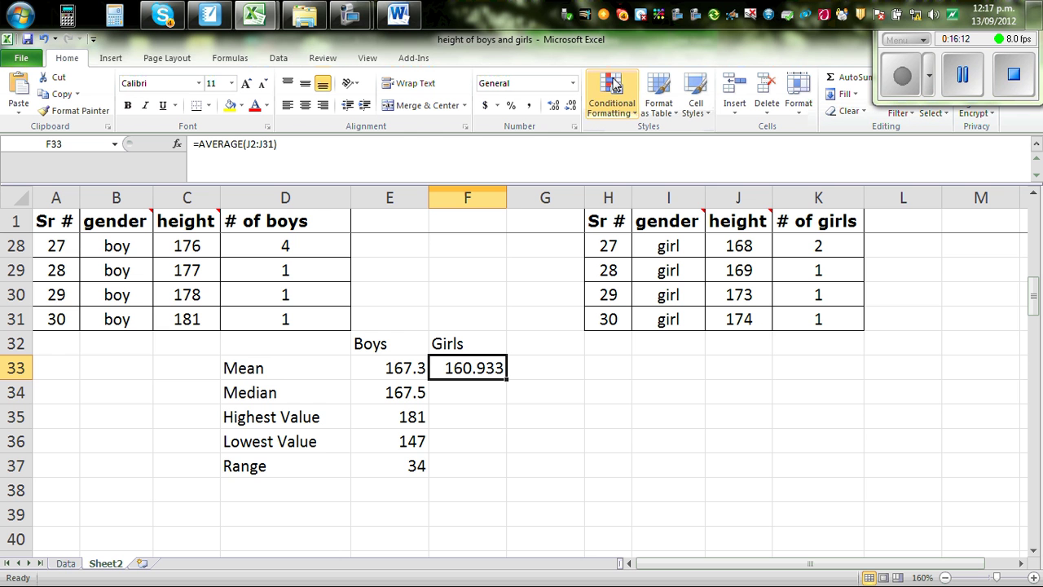
click(571, 107)
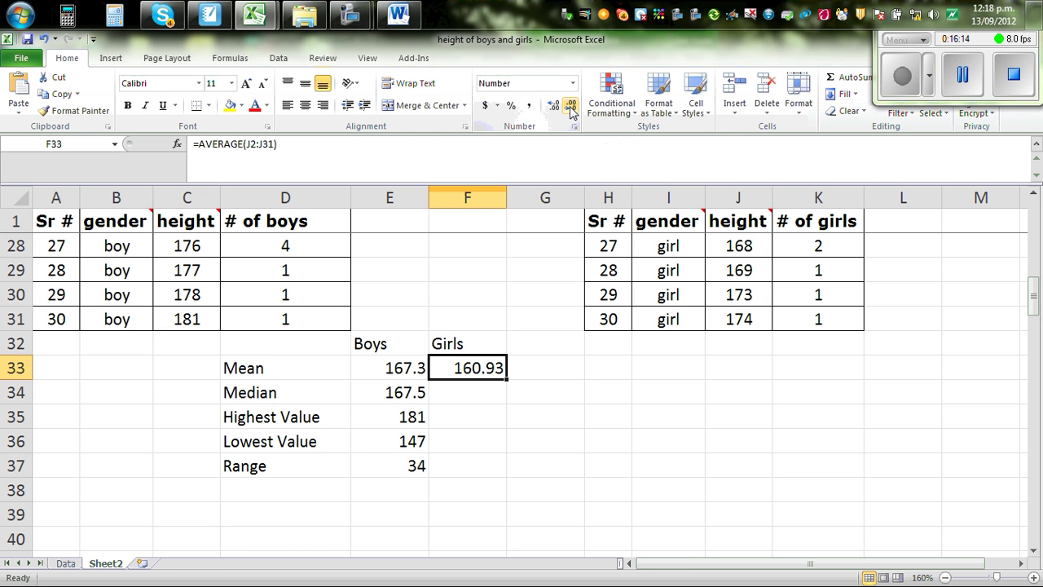
click(571, 107)
click(619, 388)
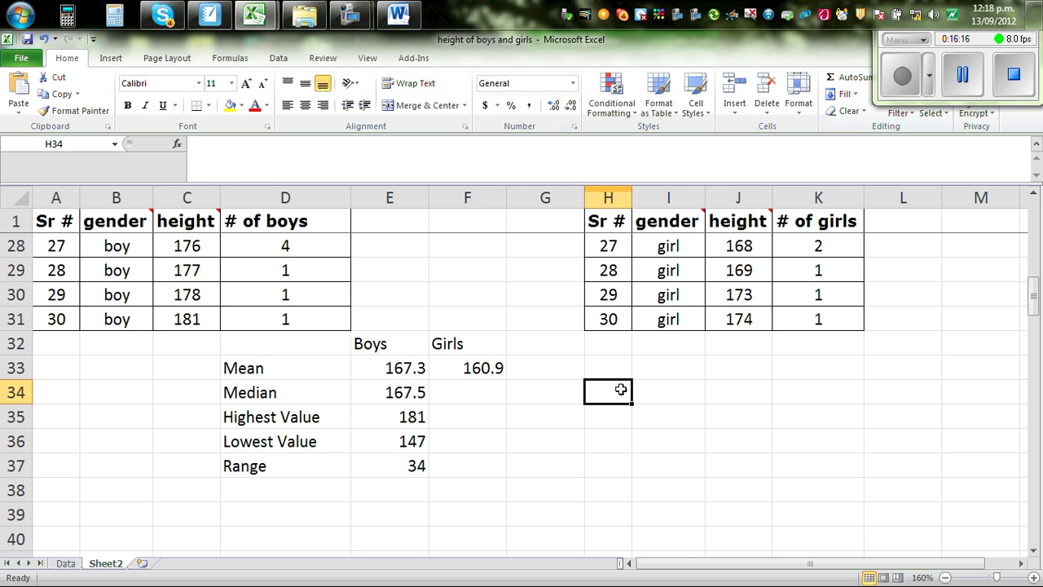
Calculate the girls' median height in F34 with the formula =median(J2:J31)
click(483, 391)
text(=m)
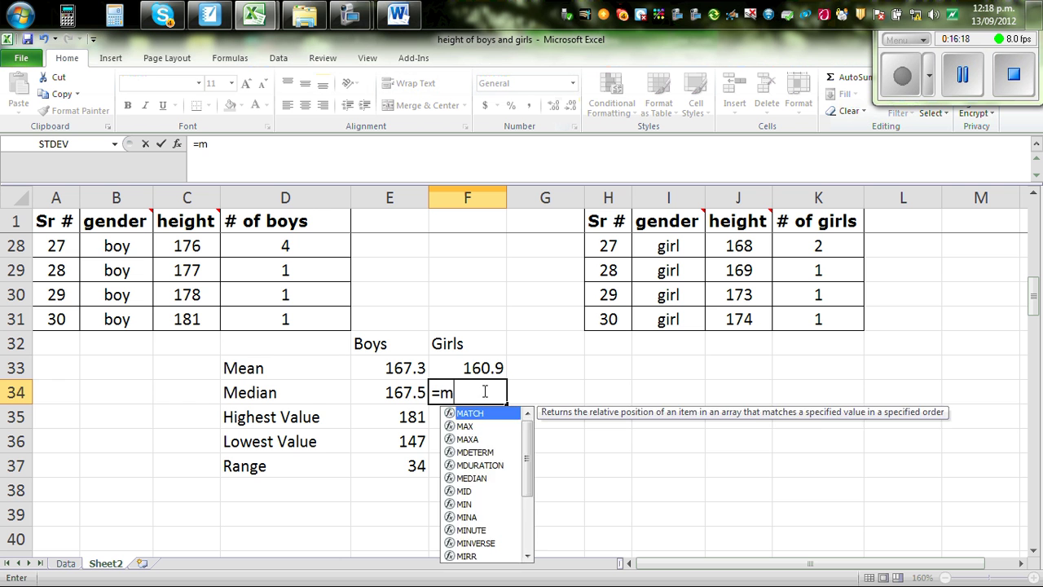
text(edian)
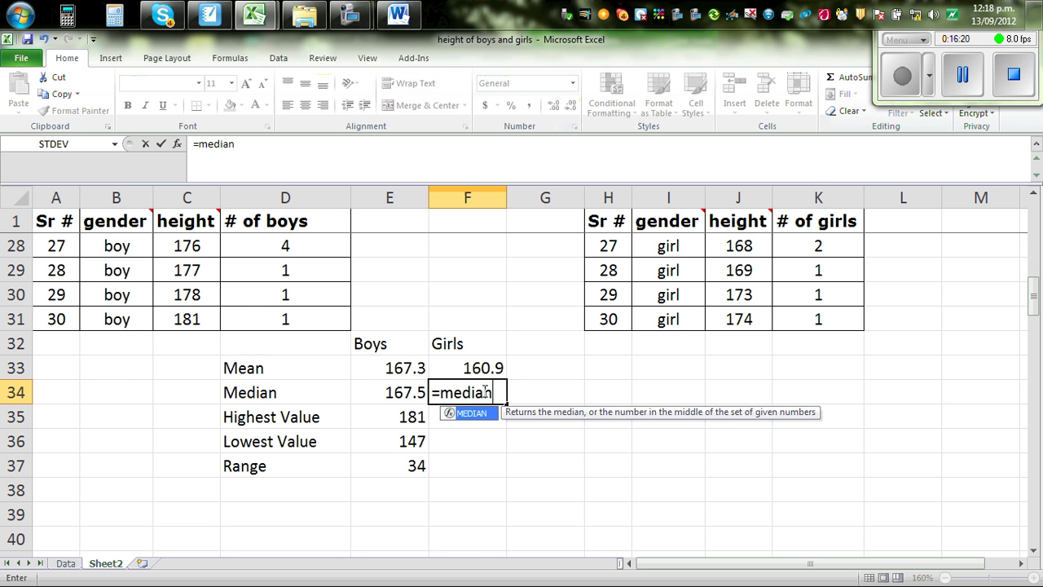
text(()
scroll(680, 274, up, 9)
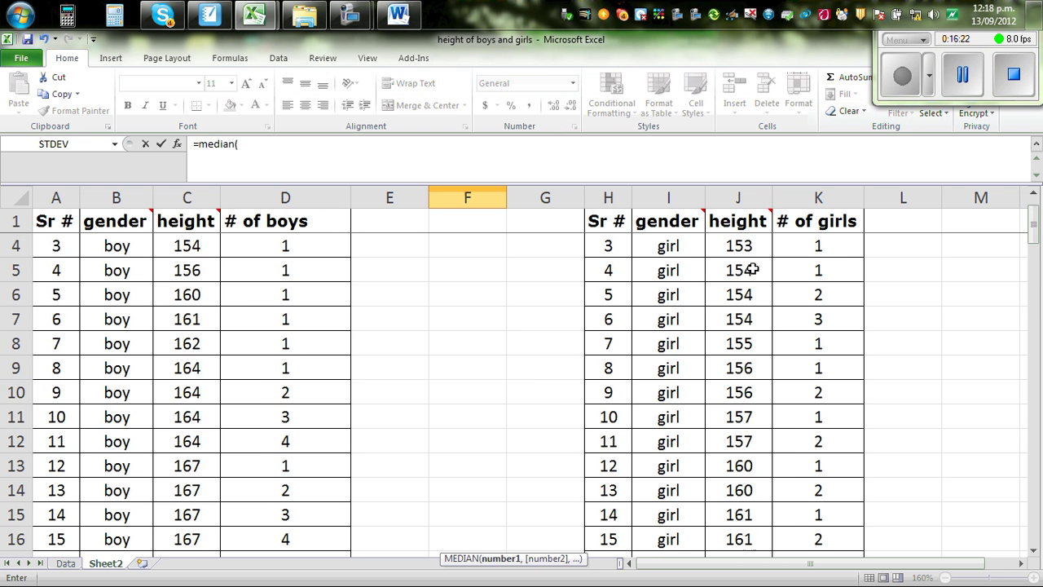
click(737, 251)
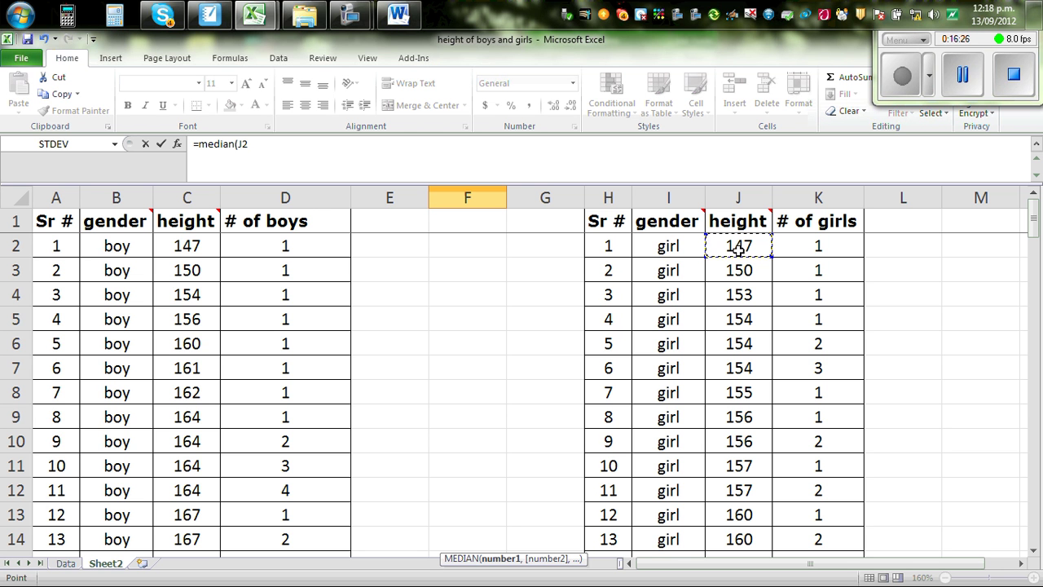
key(ctrl+shift+Down)
scroll(737, 325, down, 1)
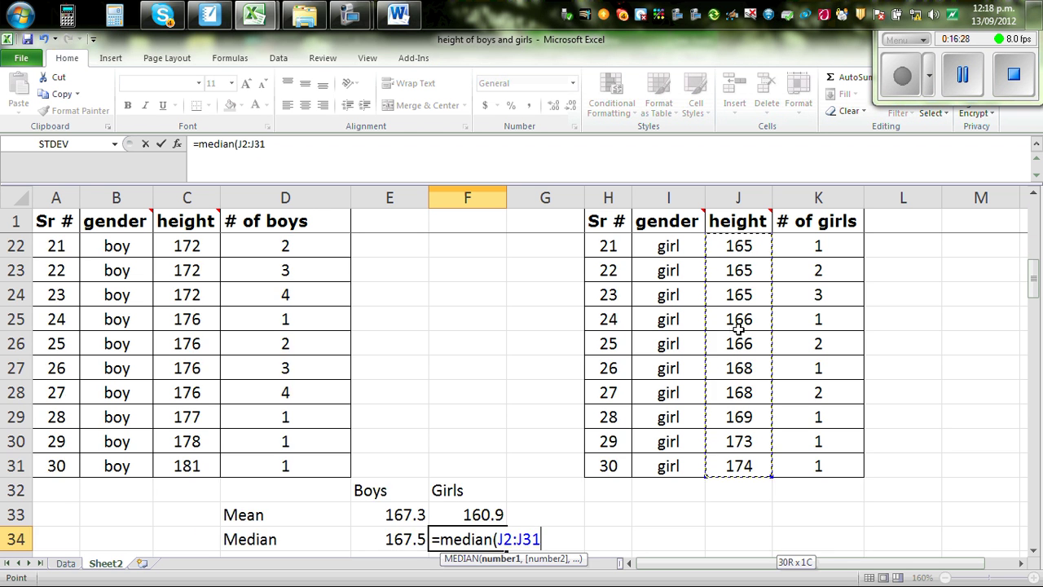
scroll(717, 349, down, 3)
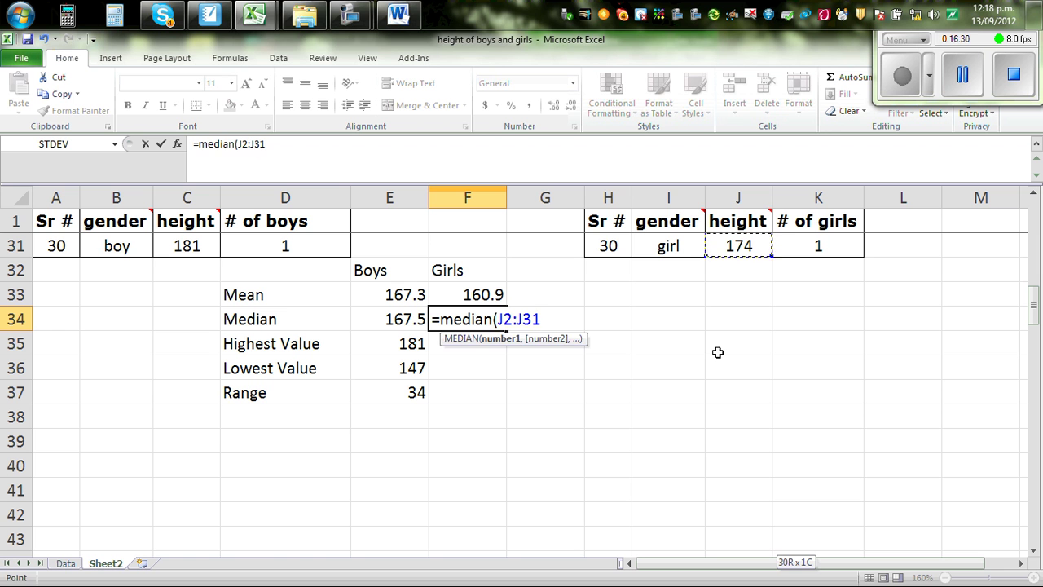
text())
key(Return)
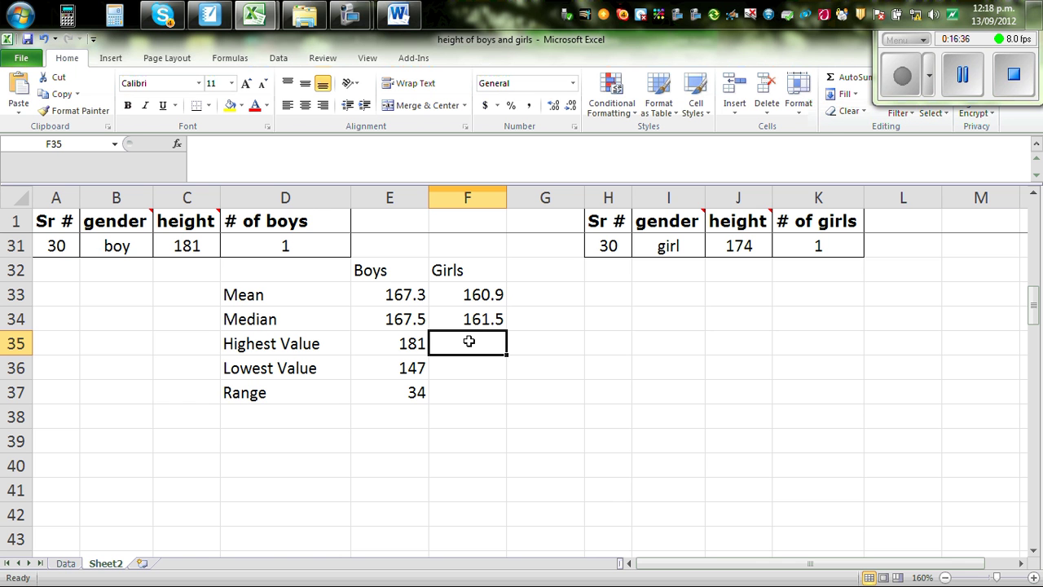
Fill in the girls' highest height in F35 with the formula =J31
text(=)
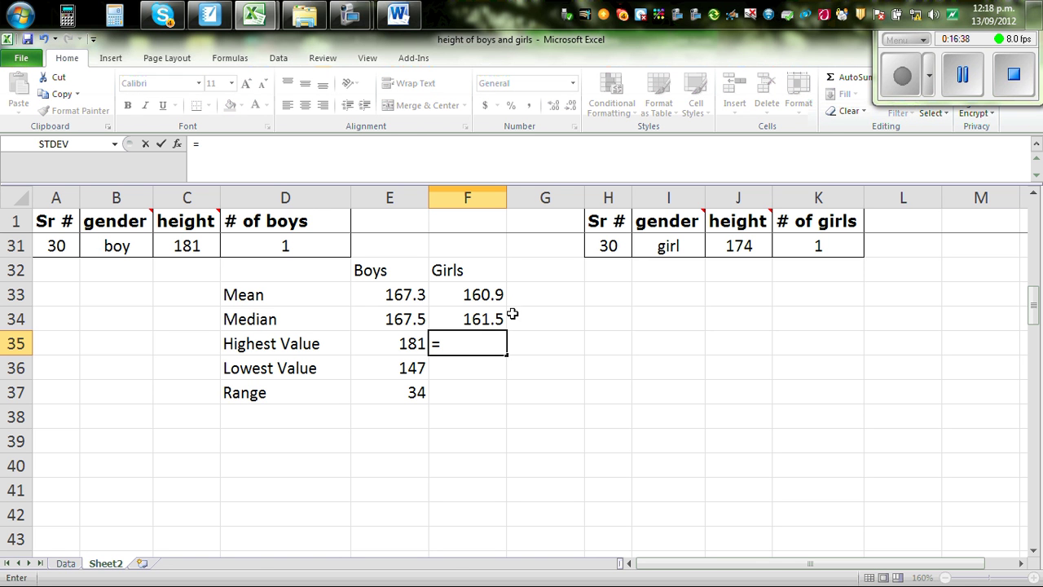
click(745, 248)
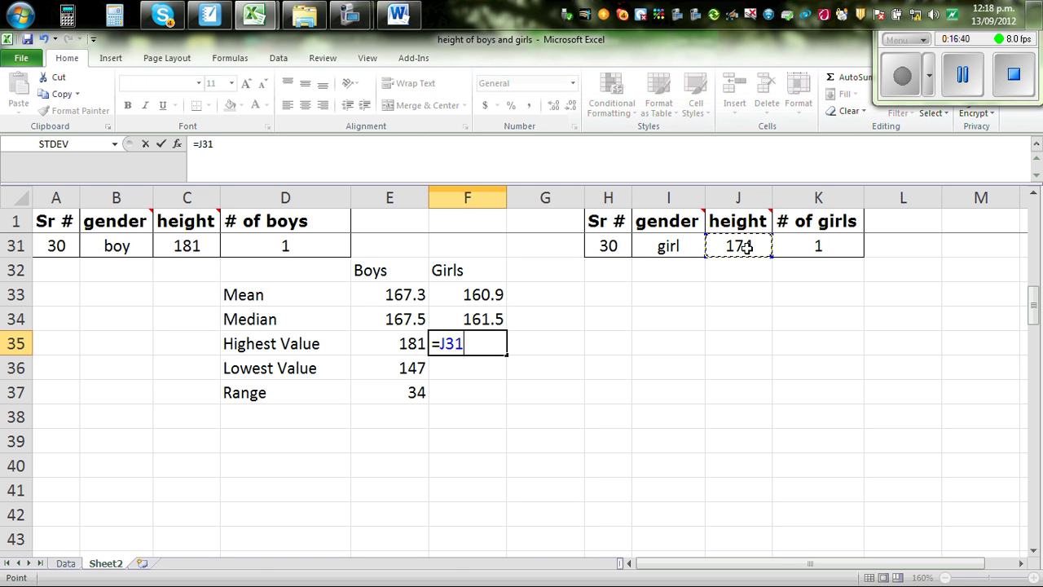
key(Return)
Fill in the girls' lowest height in F36 with the formula =J2
text(=)
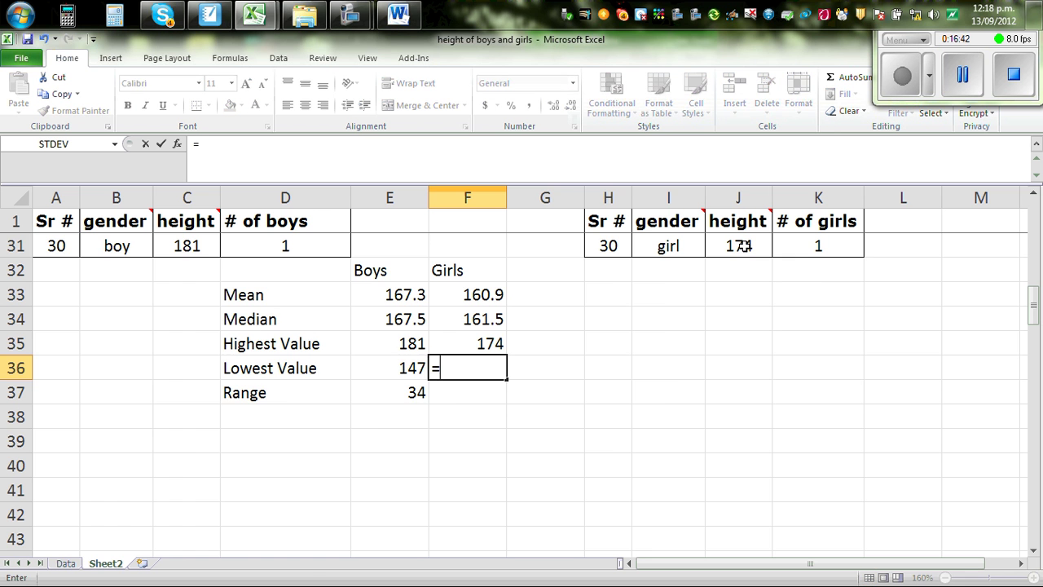
scroll(943, 168, up, 9)
scroll(953, 178, up, 1)
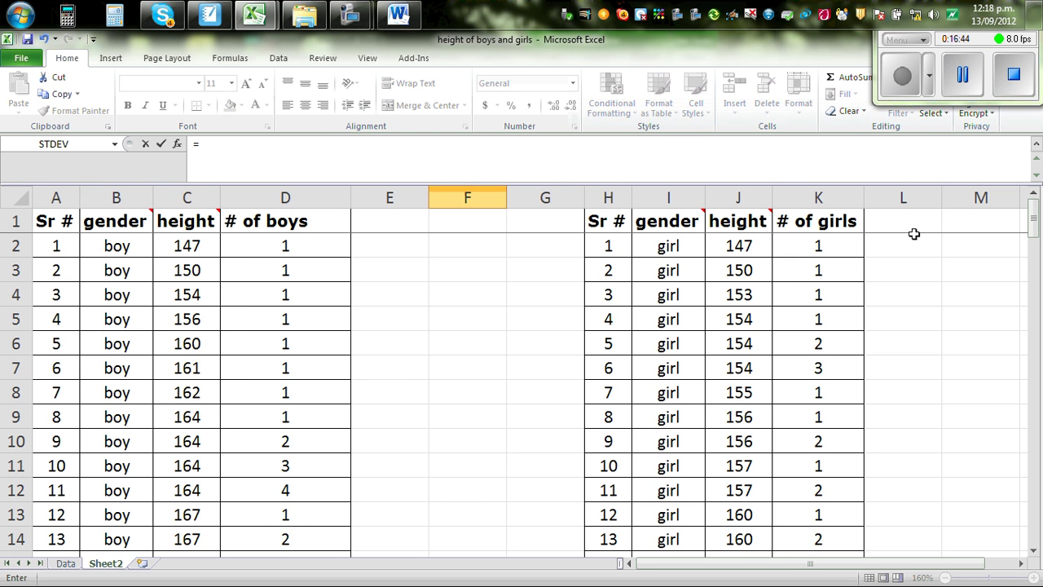
click(741, 246)
key(Return)
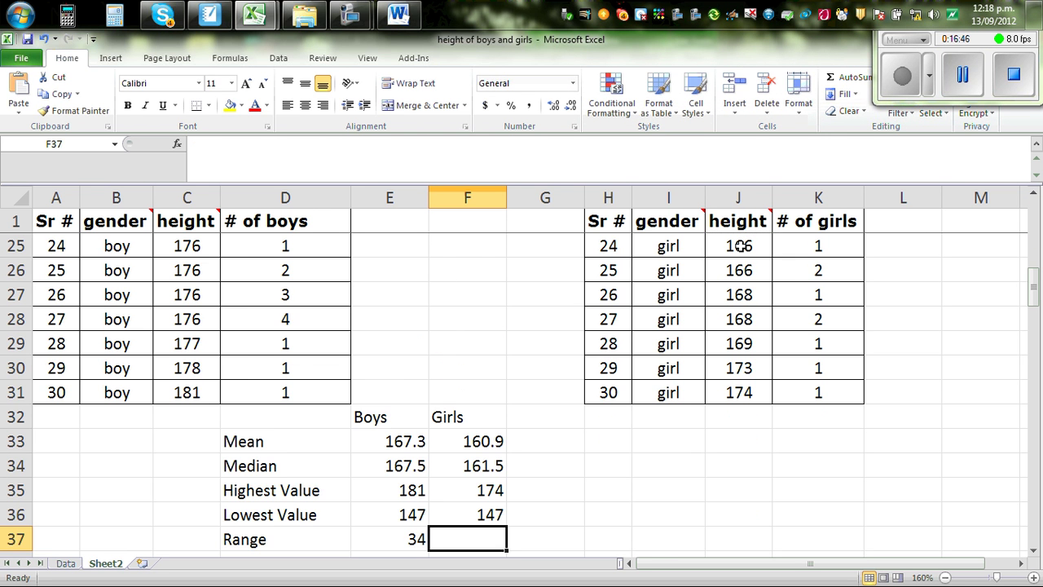
Calculate the girls' height range in F37 with the formula =F35-F36
text(=)
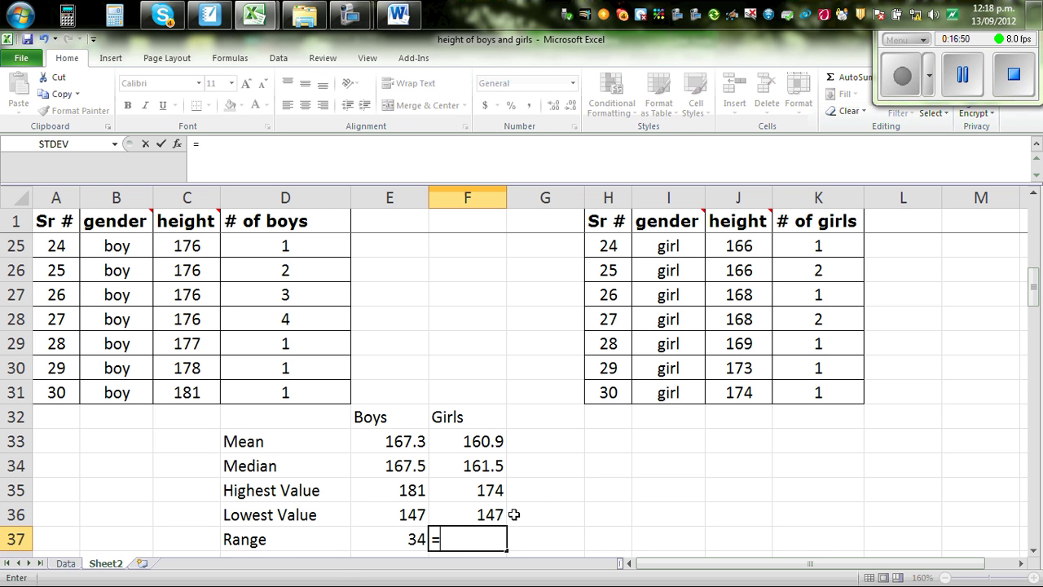
click(487, 491)
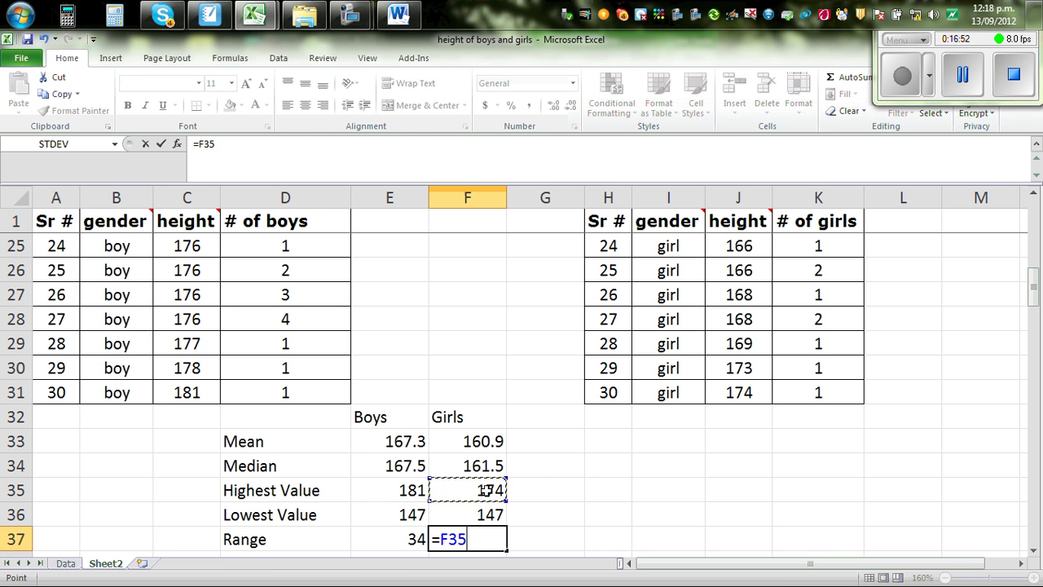
text(-)
click(486, 514)
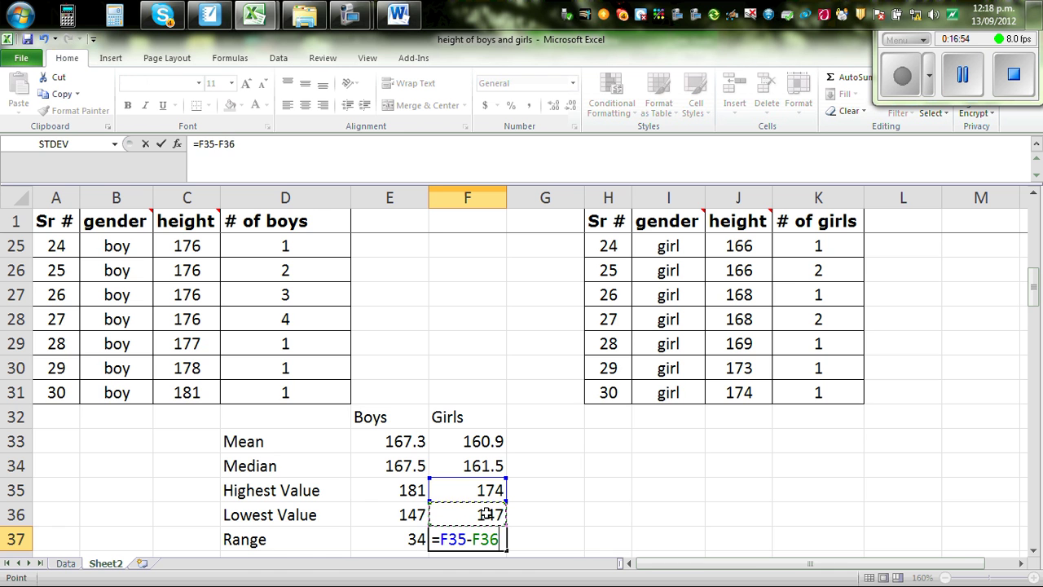
key(Return)
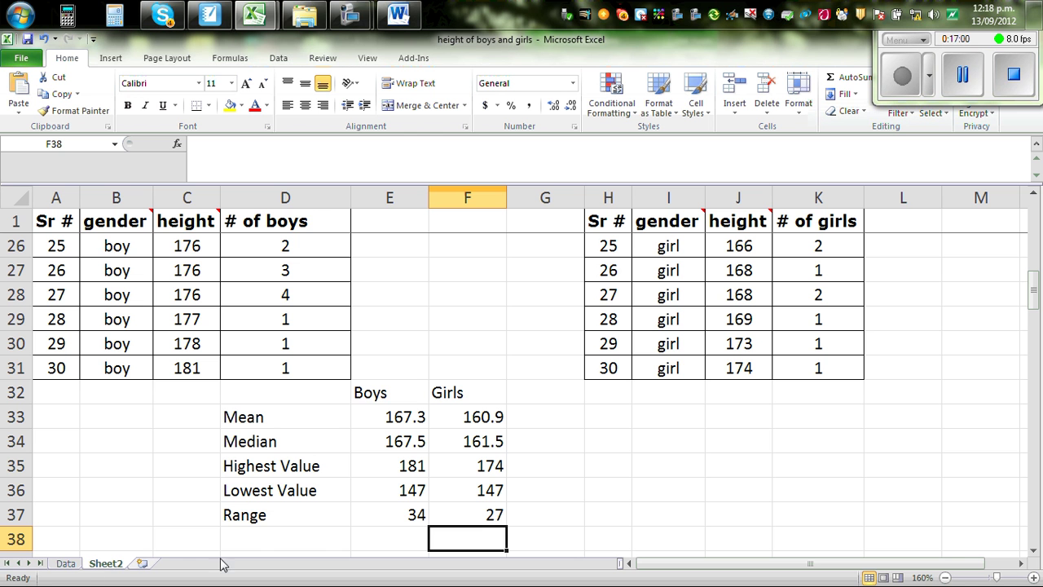
Copy the boys' and girls' statistics table D32:F37 and switch to the Word document, to the area below the girls' dot plot
drag(252, 392, 457, 509)
right_click(399, 445)
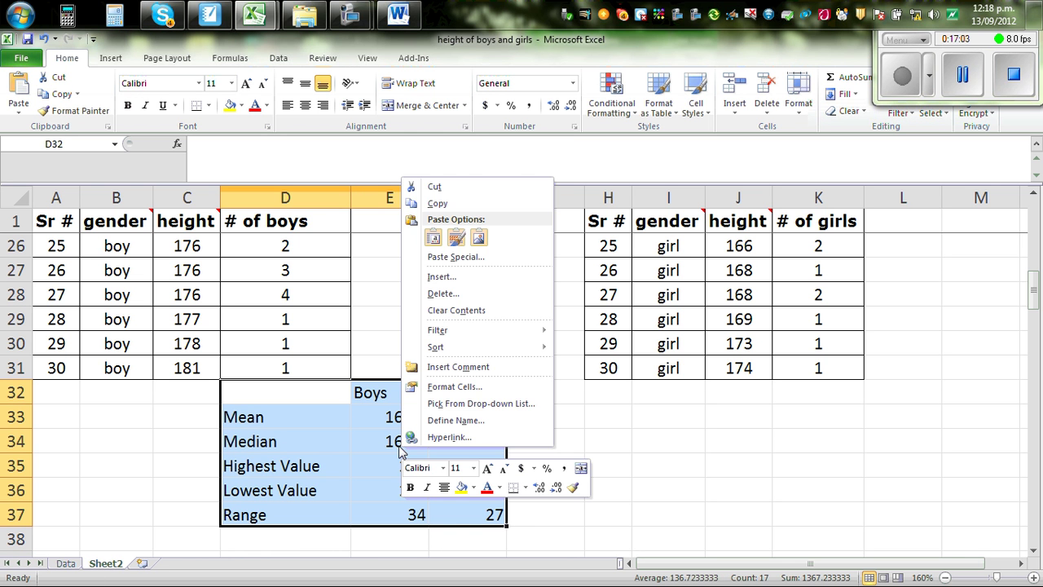
click(453, 204)
click(400, 14)
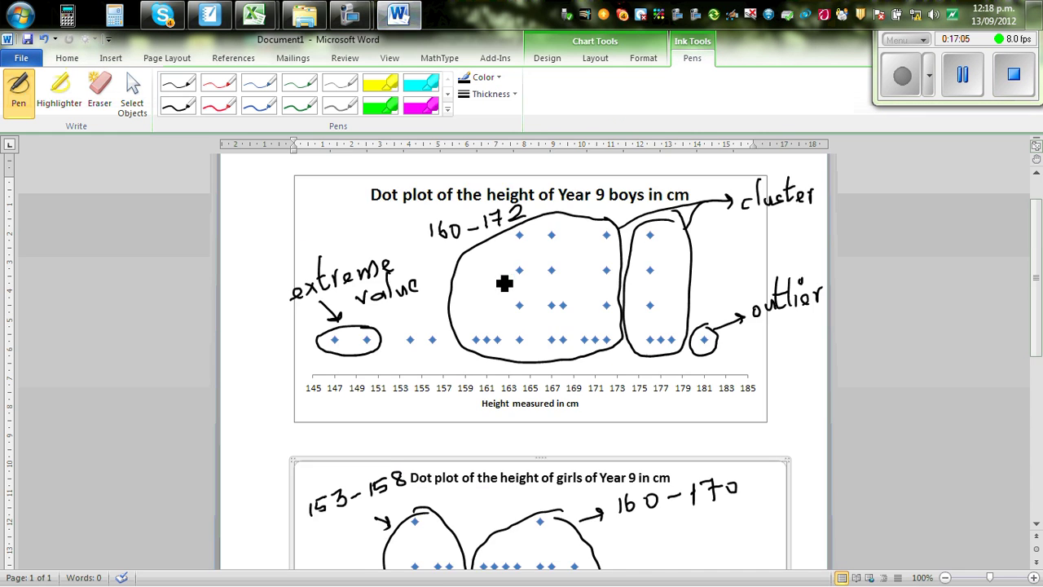
scroll(503, 284, down, 6)
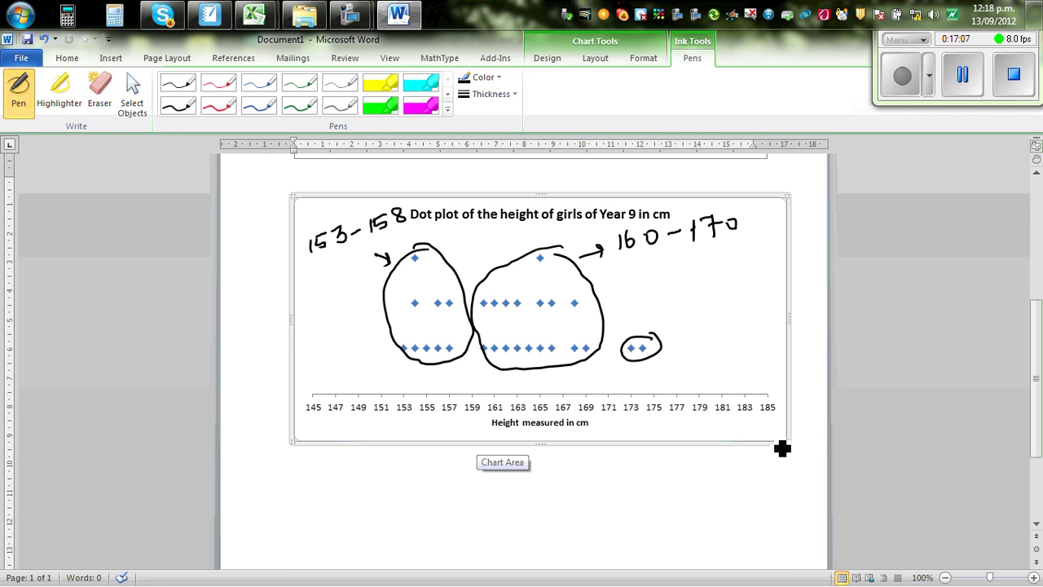